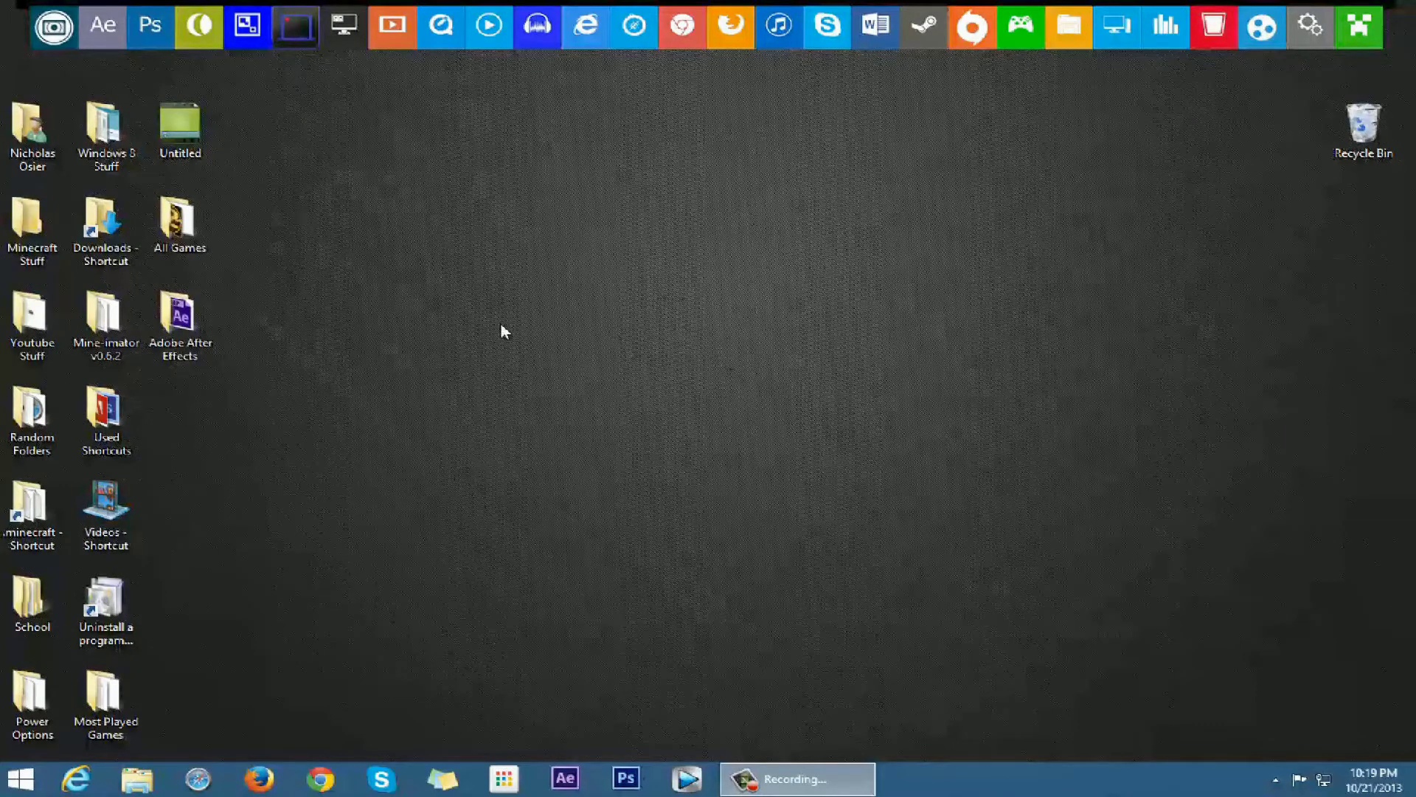
# Show a screenshot of the earlier desktop setup, then dismiss it.
pyautogui.moveTo(318, 109); pyautogui.dragTo(1073, 670)
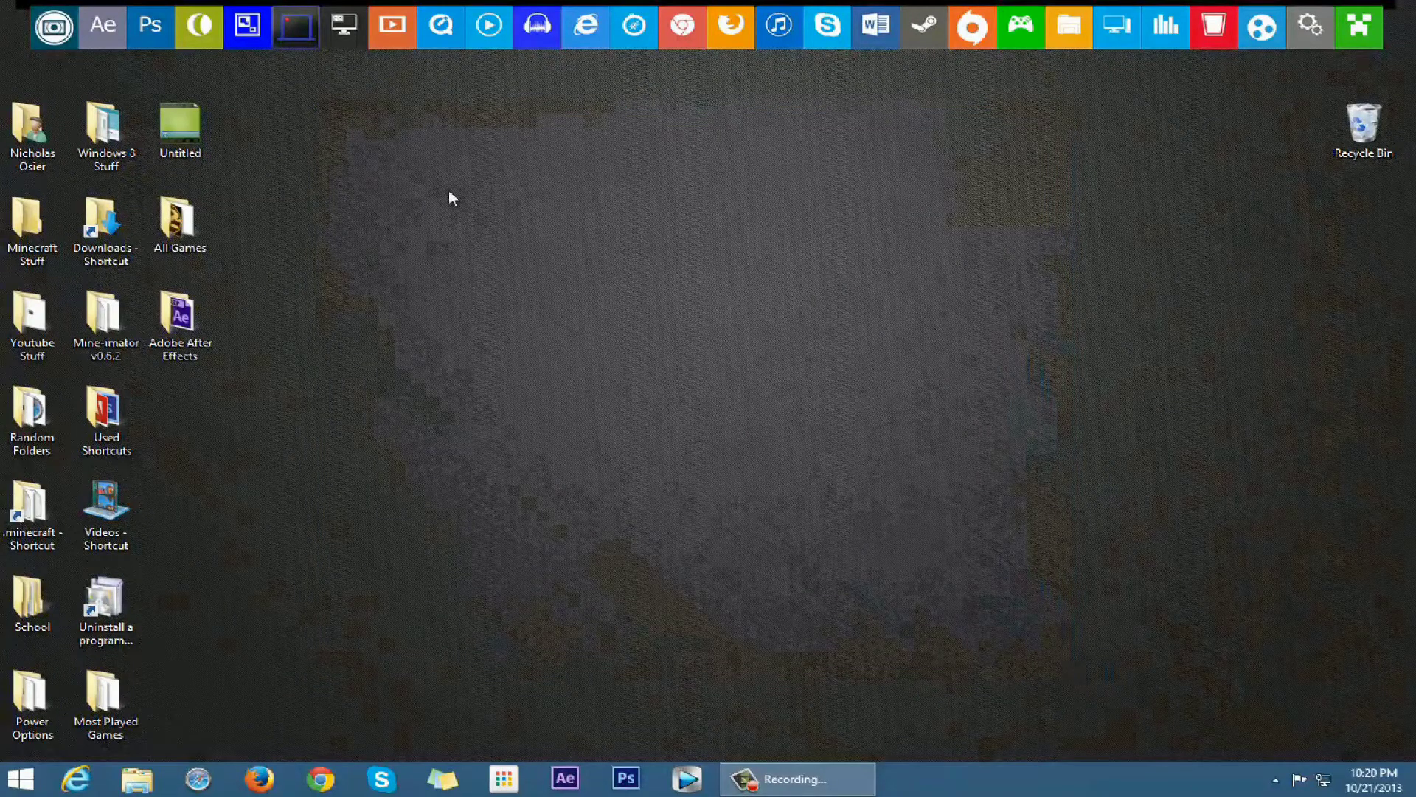
pyautogui.moveTo(333, 175); pyautogui.dragTo(1134, 639)
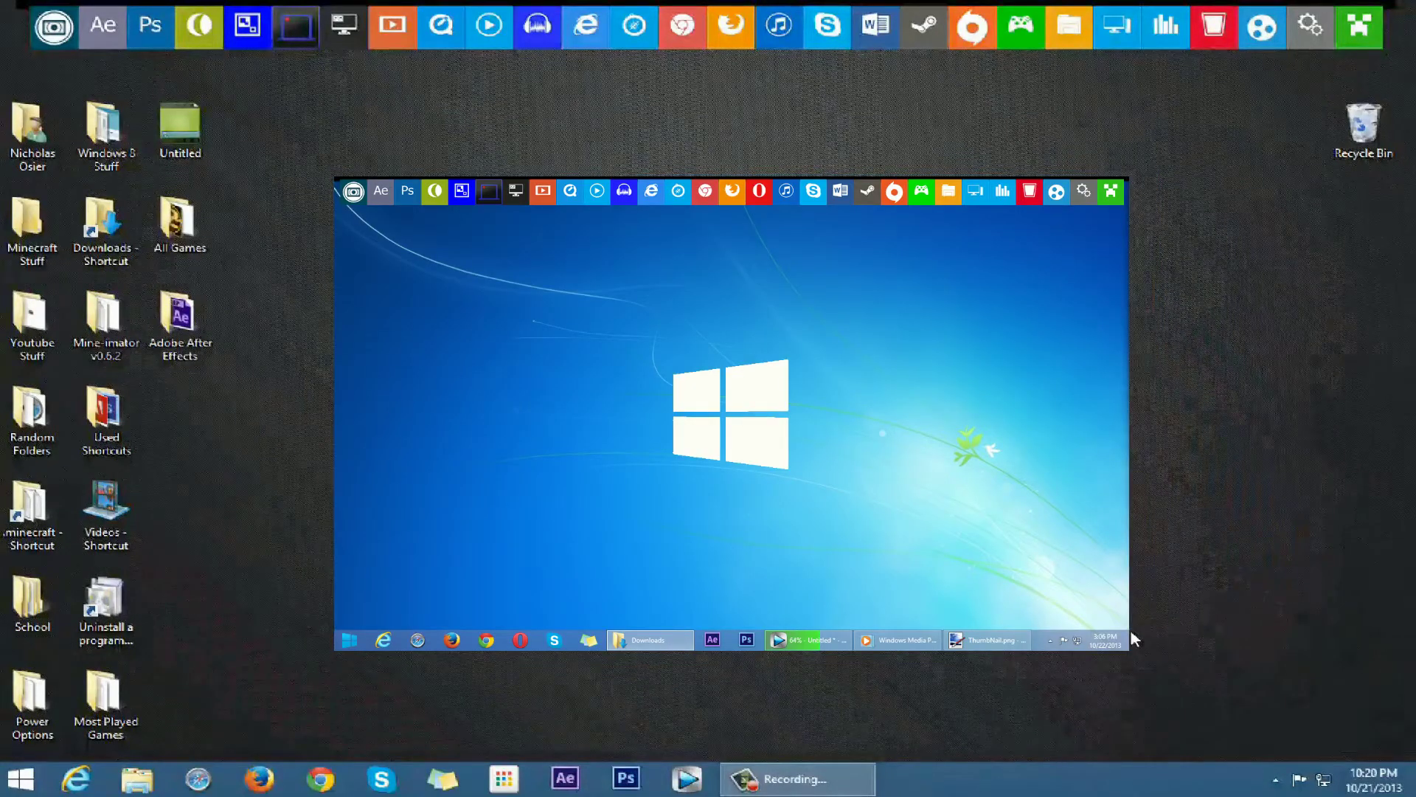
pyautogui.click(287, 638)
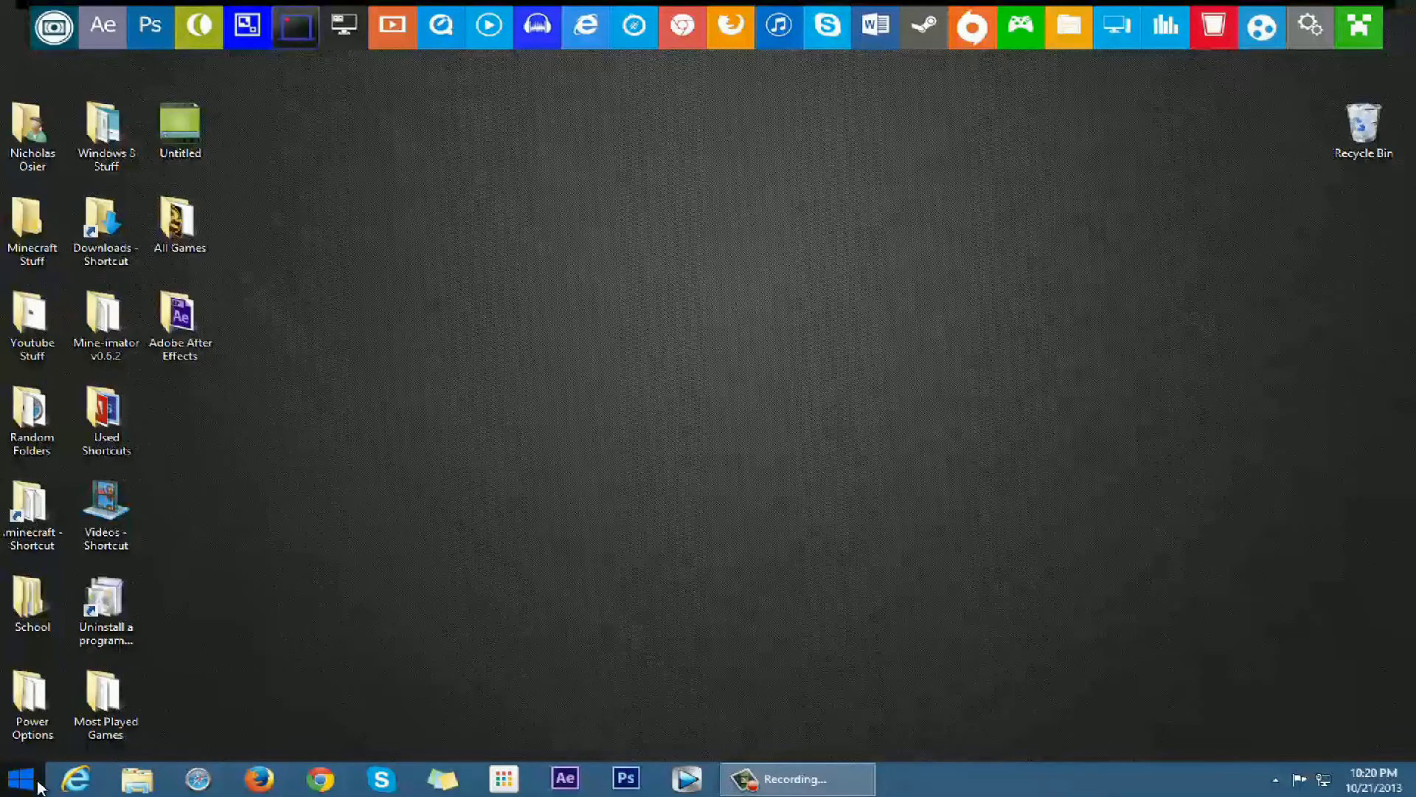
# Visit the Apps list and the Start screen, then return to the desktop.
pyautogui.click(35, 789)
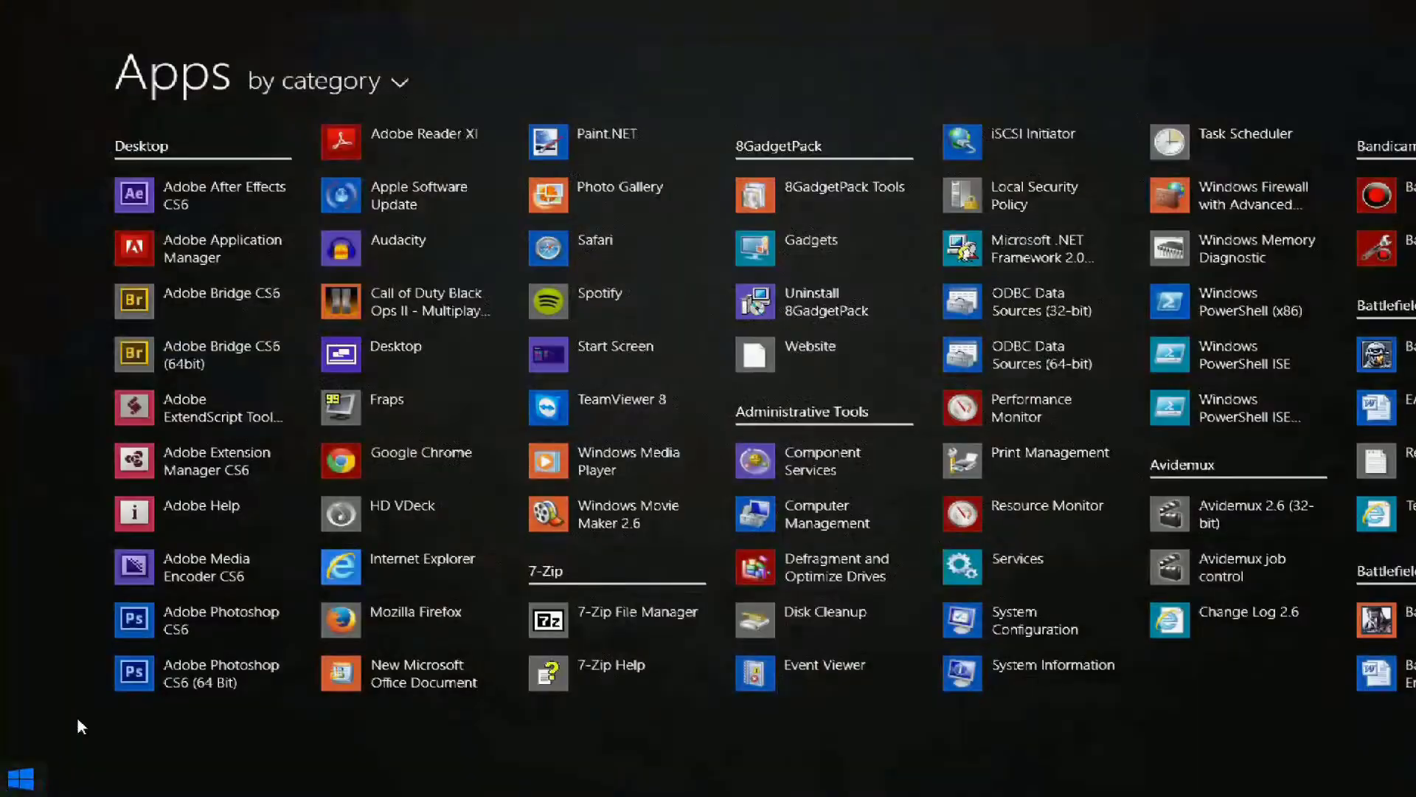
pyautogui.click(129, 750)
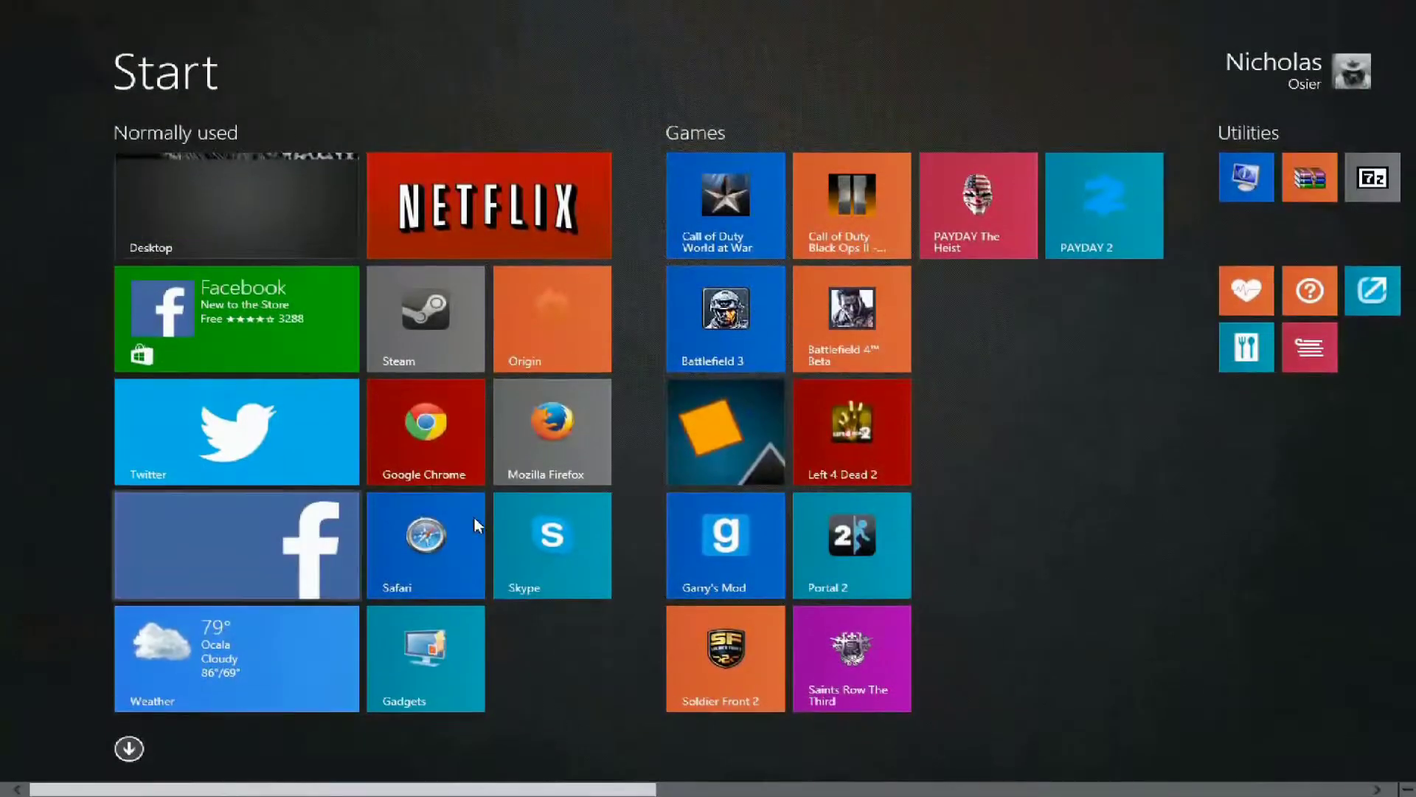
pyautogui.scroll(-5, 859, 487)
pyautogui.scroll(5, 861, 484)
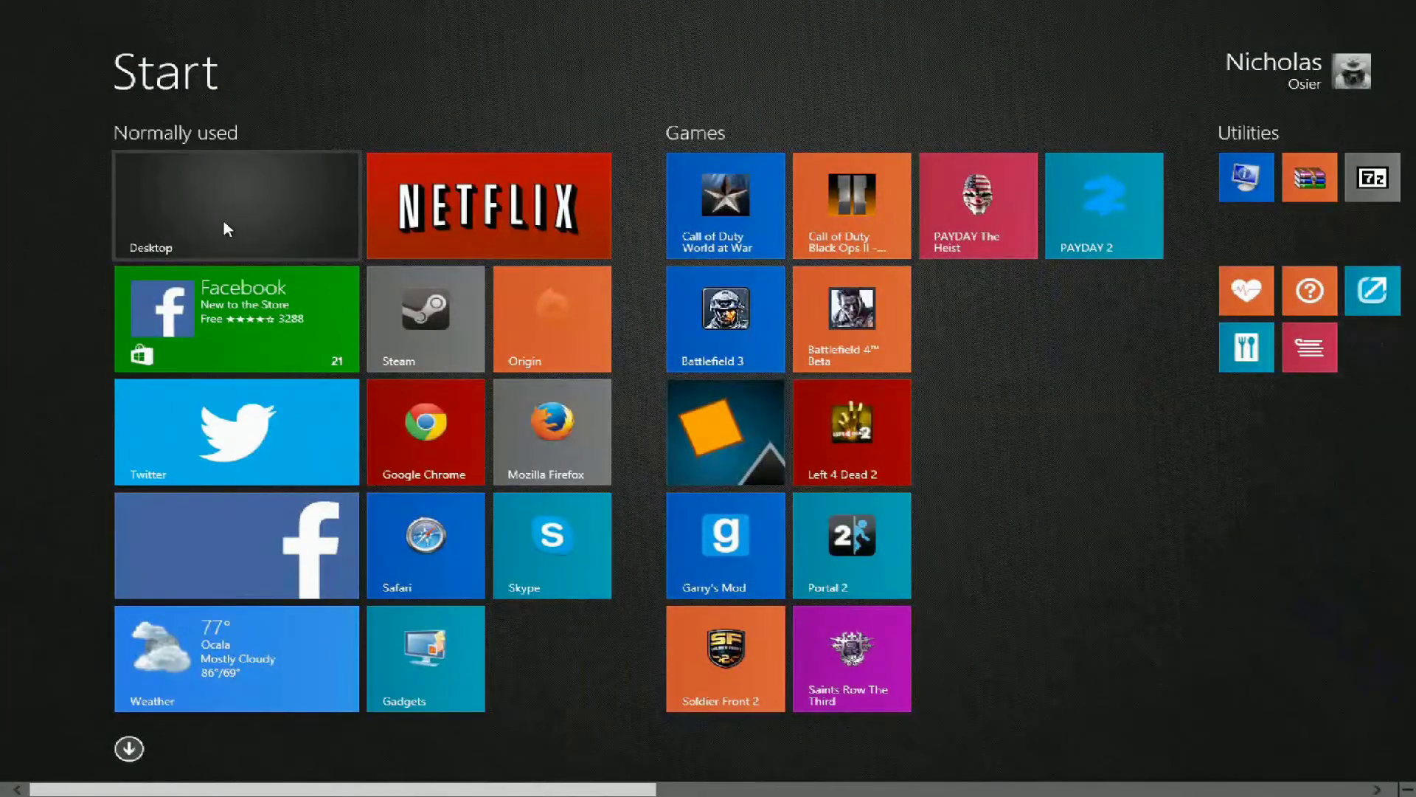
pyautogui.click(223, 221)
# Review the Navigation tab of Taskbar and Navigation properties, confirm with OK, and test Start.
pyautogui.rightClick(664, 605)
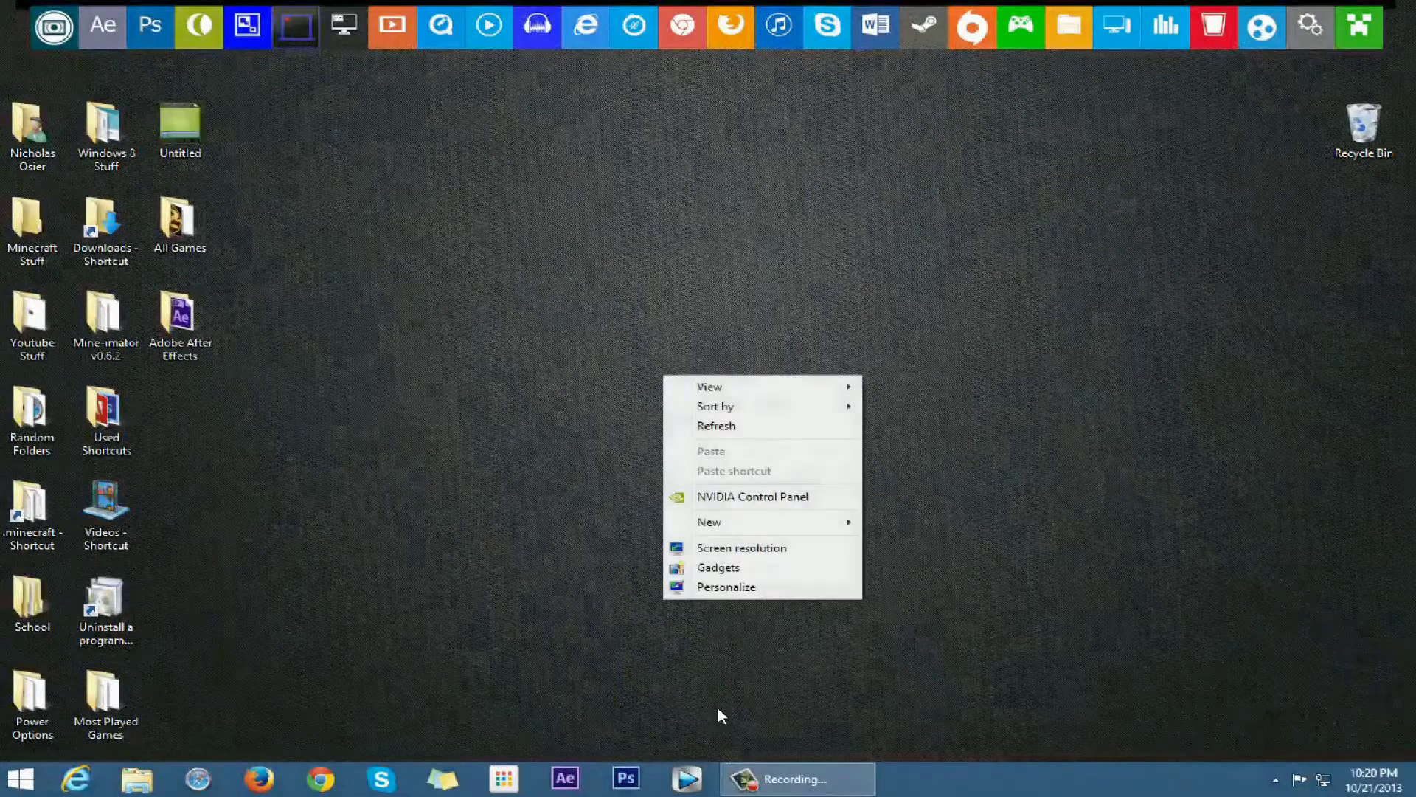
pyautogui.rightClick(909, 772)
pyautogui.click(968, 783)
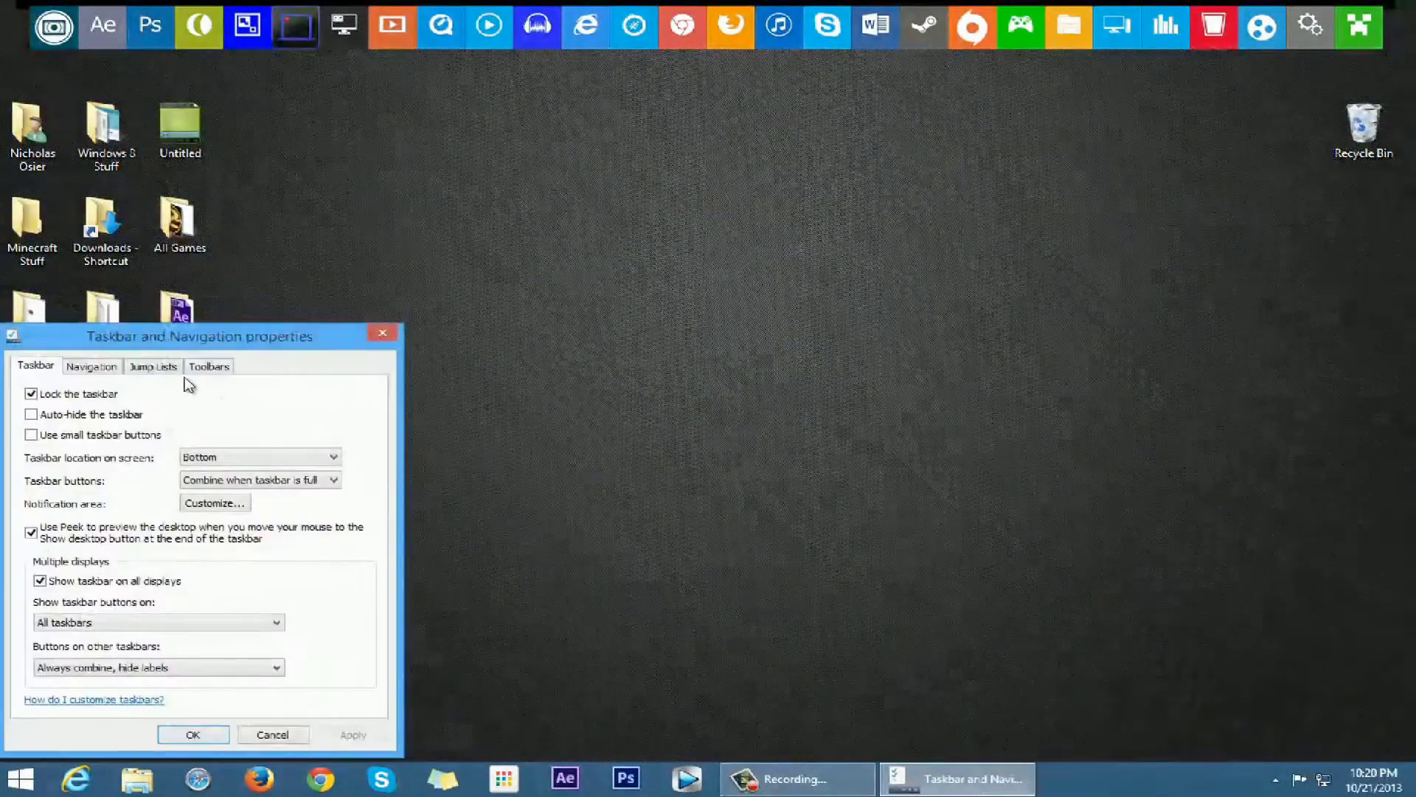
pyautogui.click(89, 366)
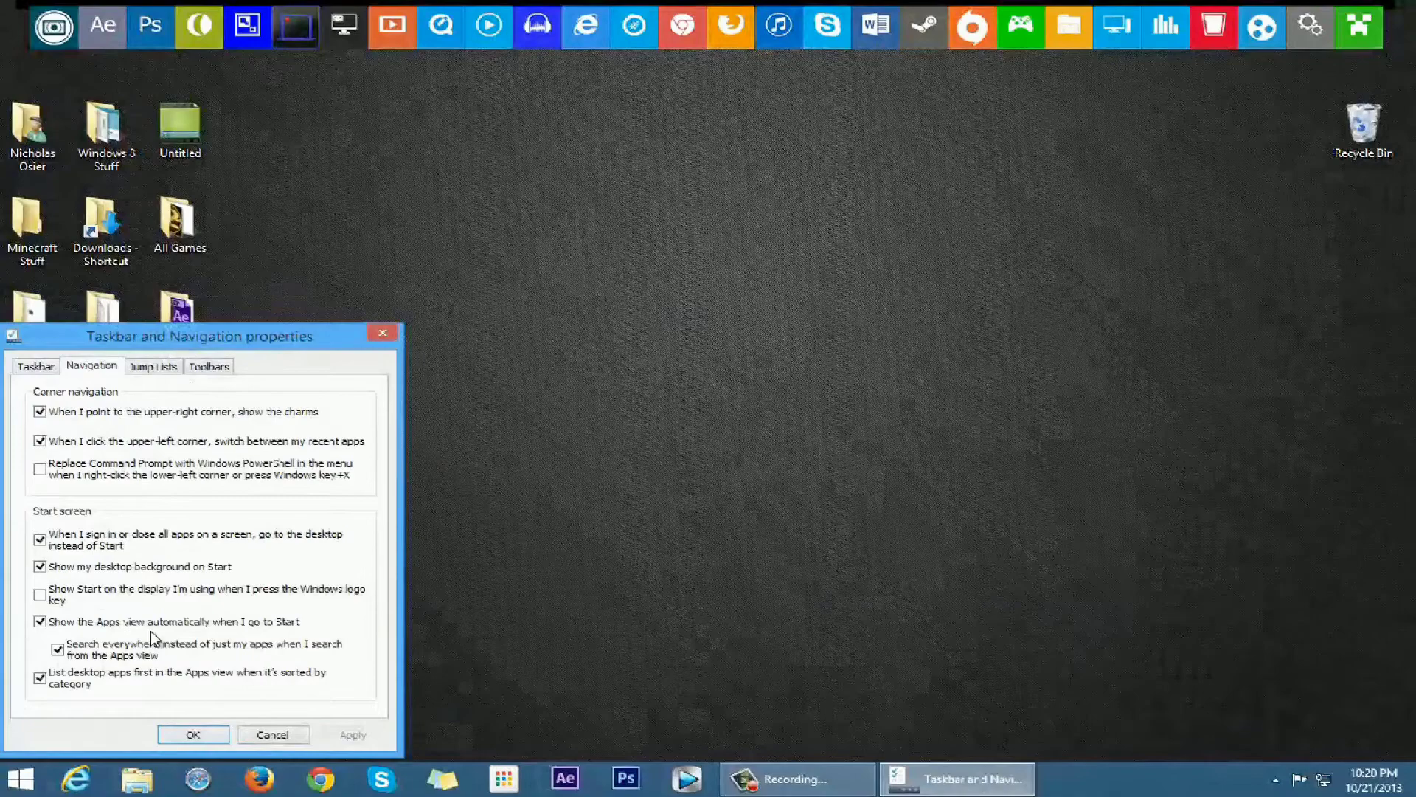
pyautogui.click(204, 732)
pyautogui.press('super')
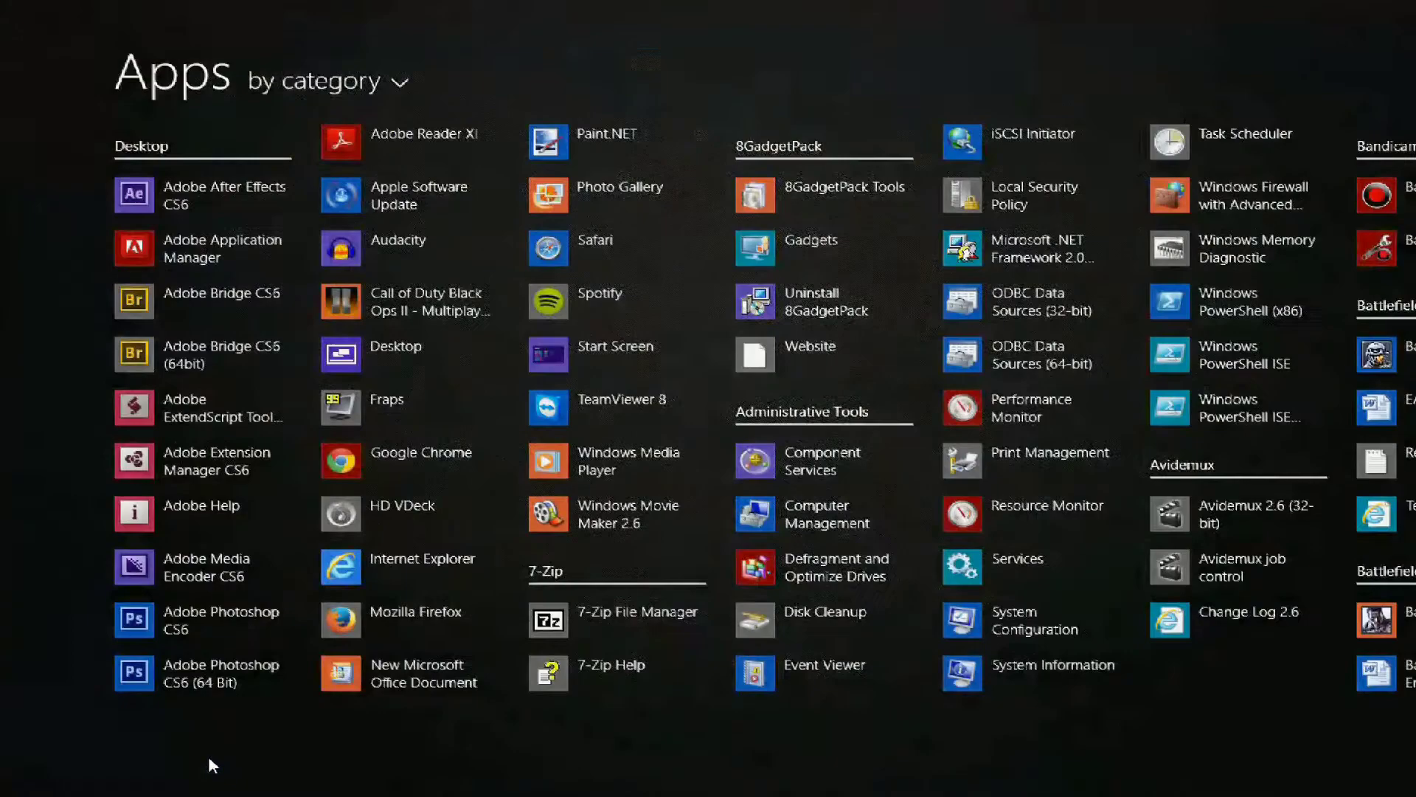
pyautogui.press('super')
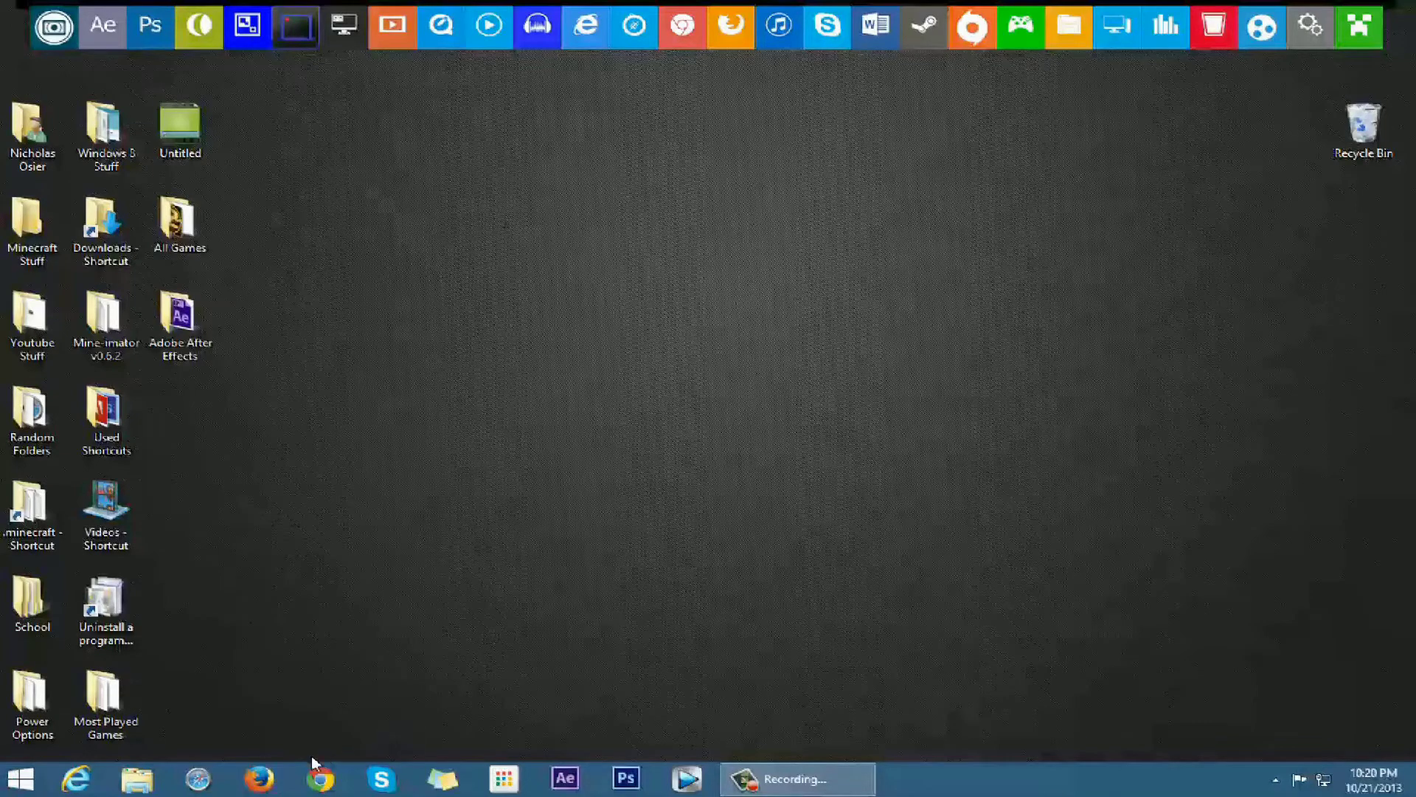
# Place File Explorer after Sticky Notes on the taskbar, then open startisback.com in Chrome.
pyautogui.moveTo(146, 791); pyautogui.dragTo(479, 767)
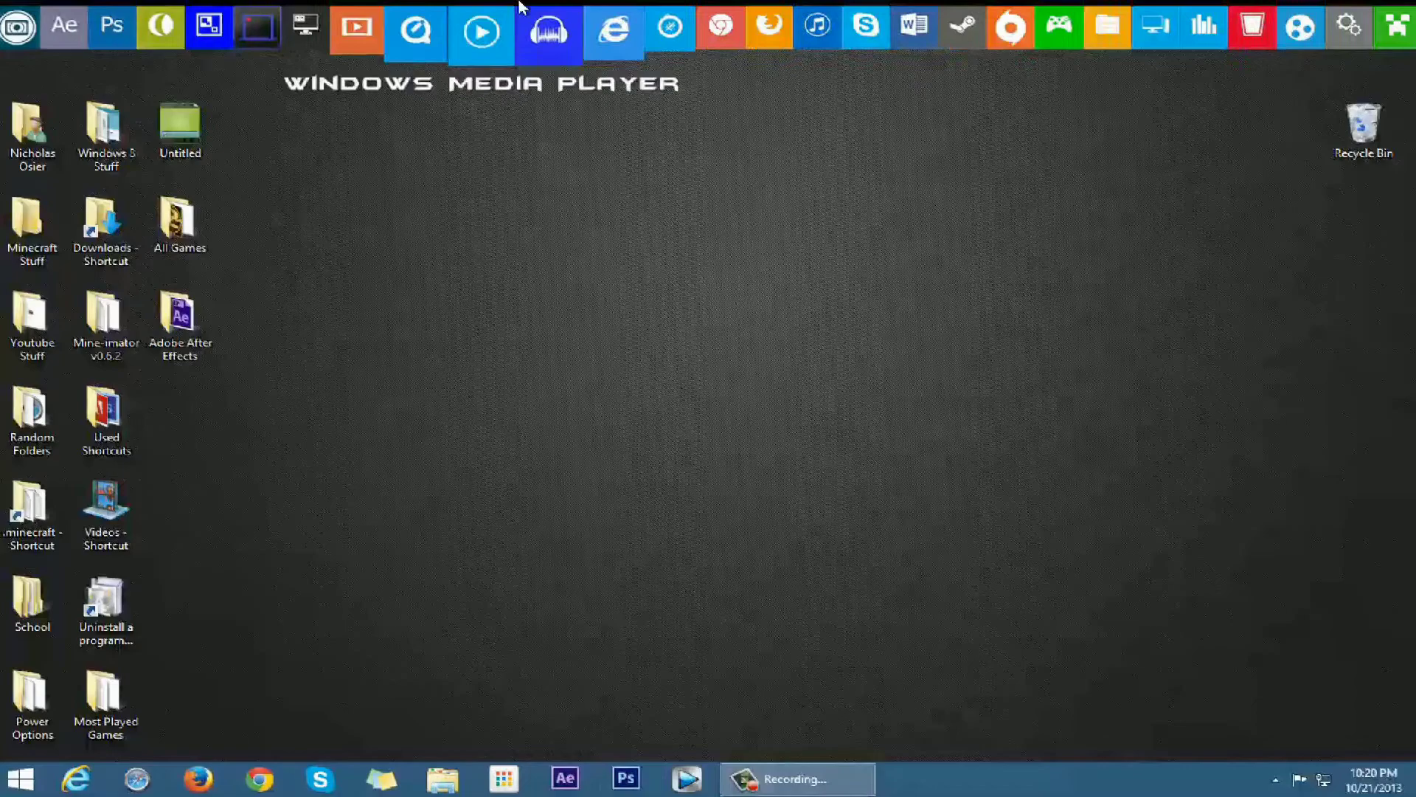
pyautogui.click(671, 61)
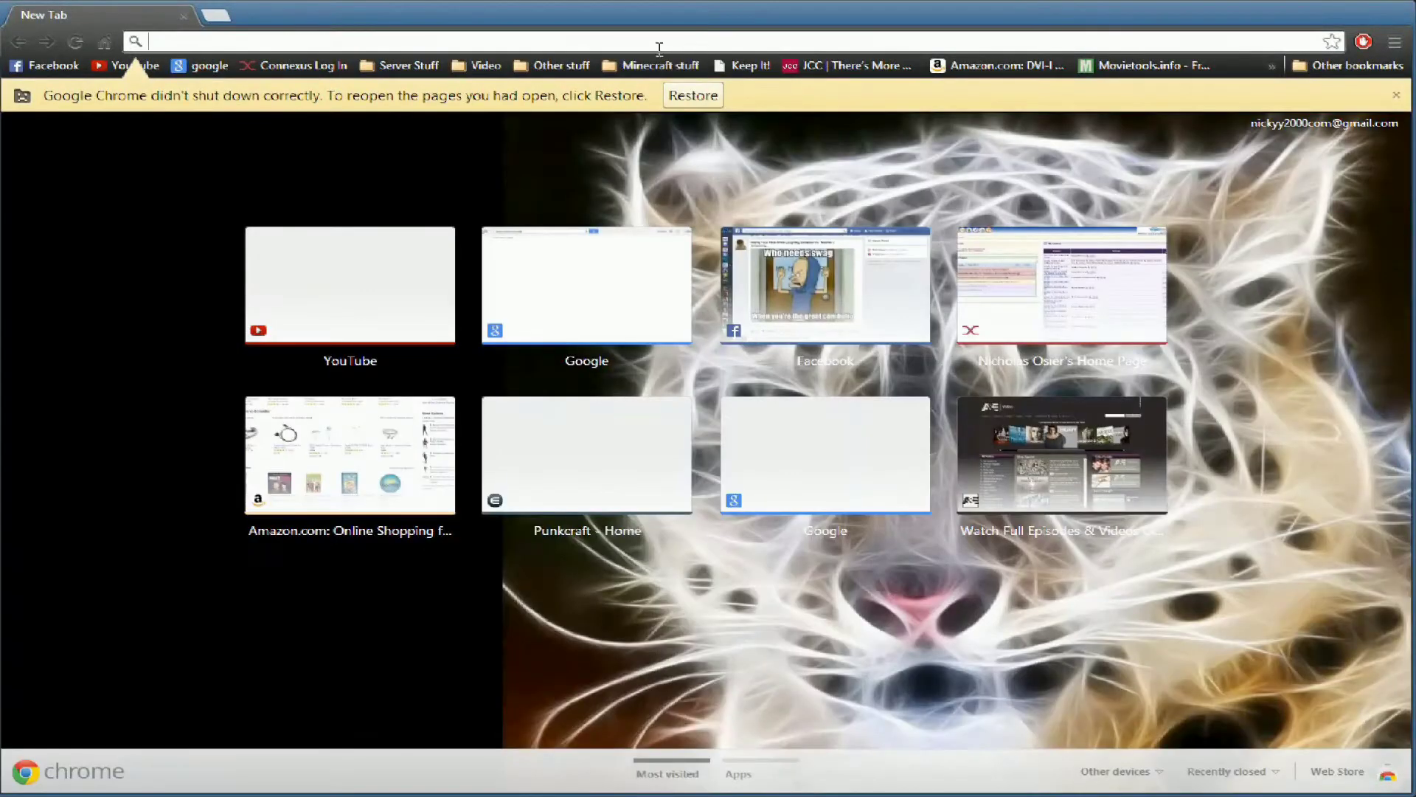
pyautogui.click(1396, 95)
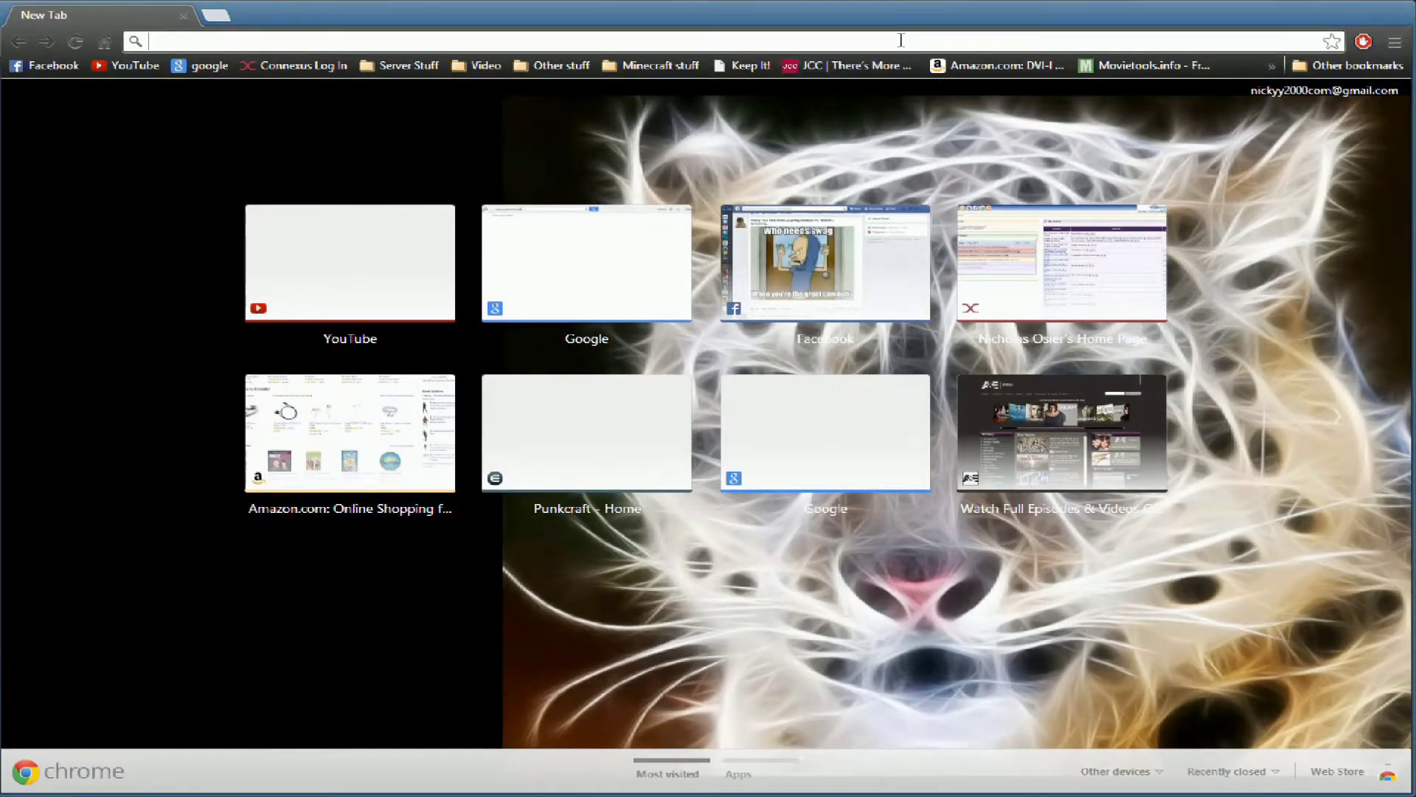
pyautogui.write('start')
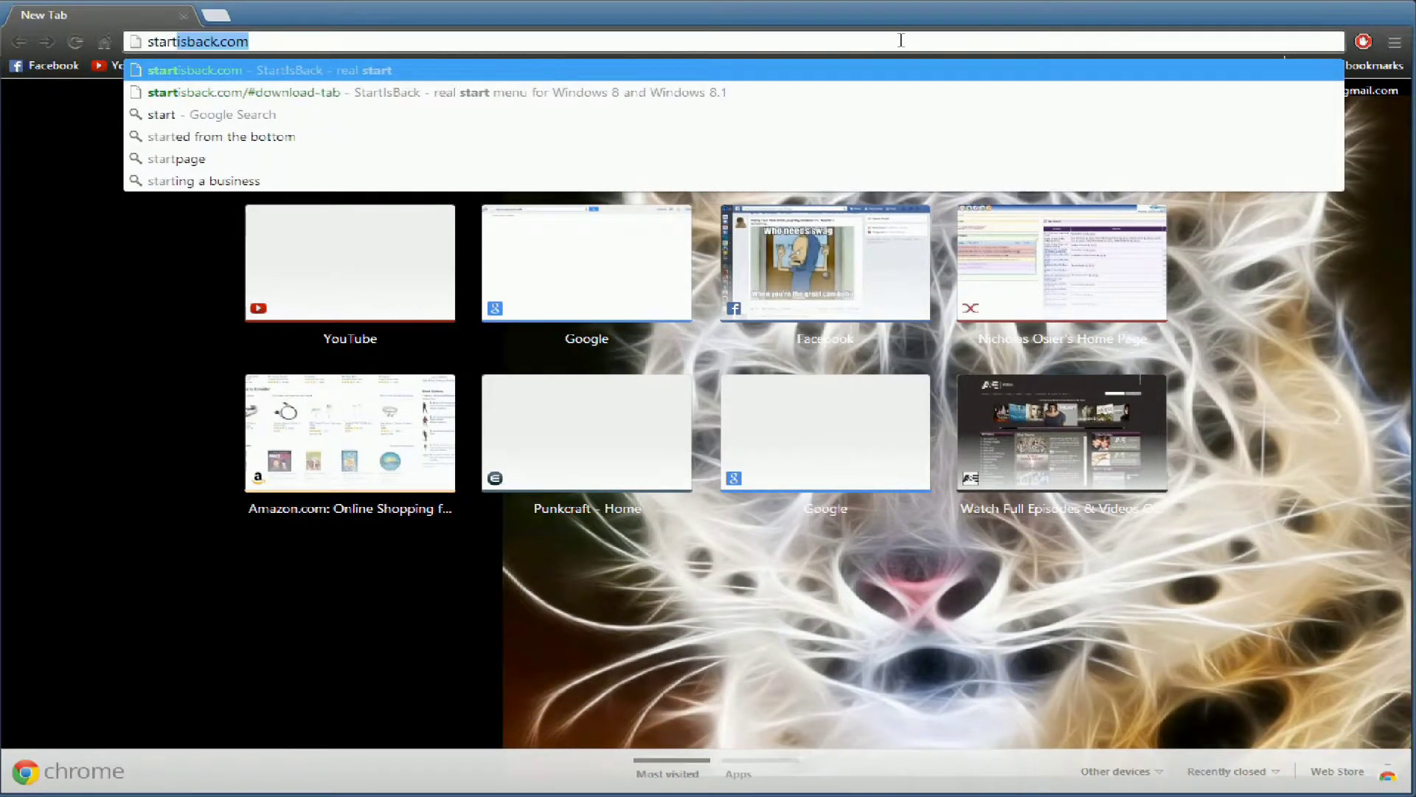
pyautogui.write('isback')
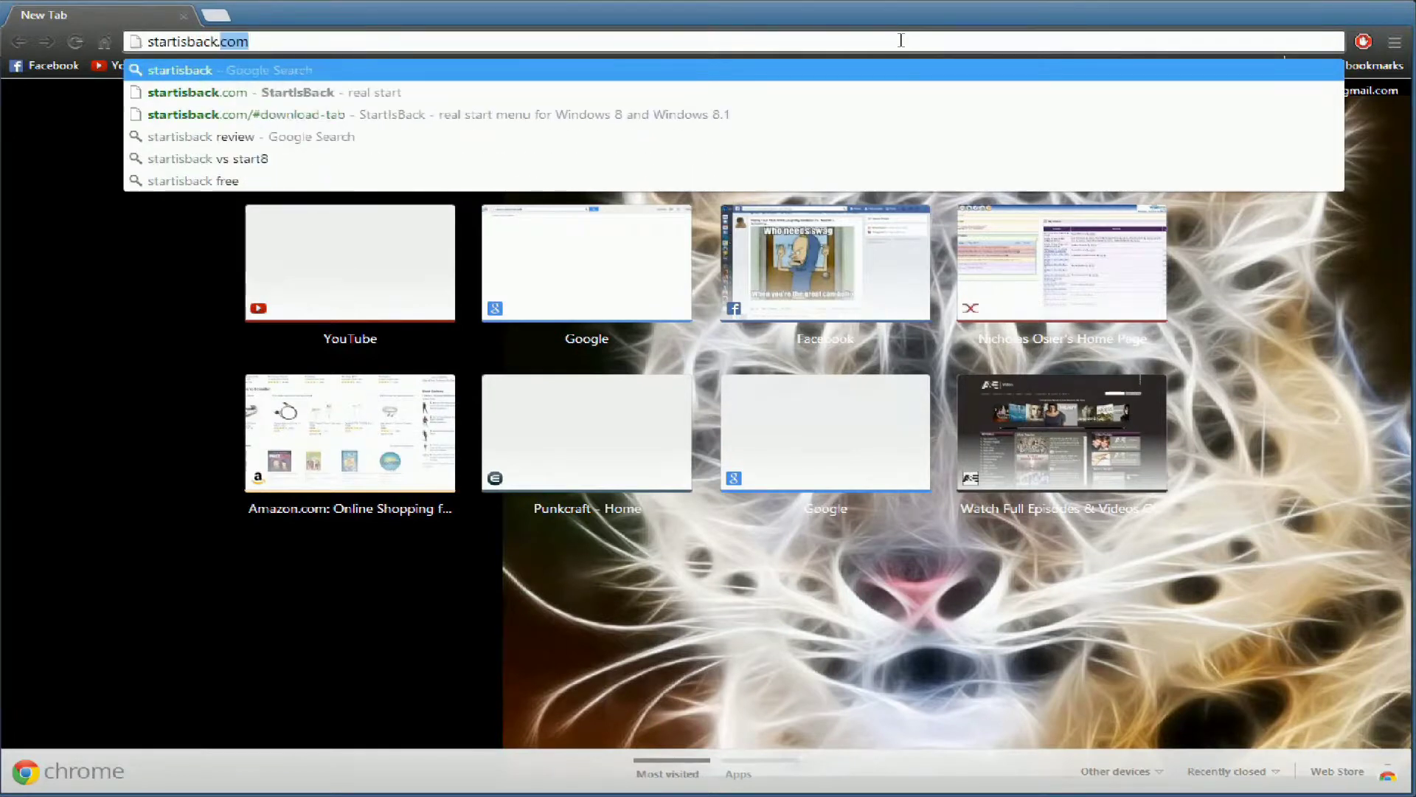
pyautogui.write('.c')
pyautogui.press('Return')
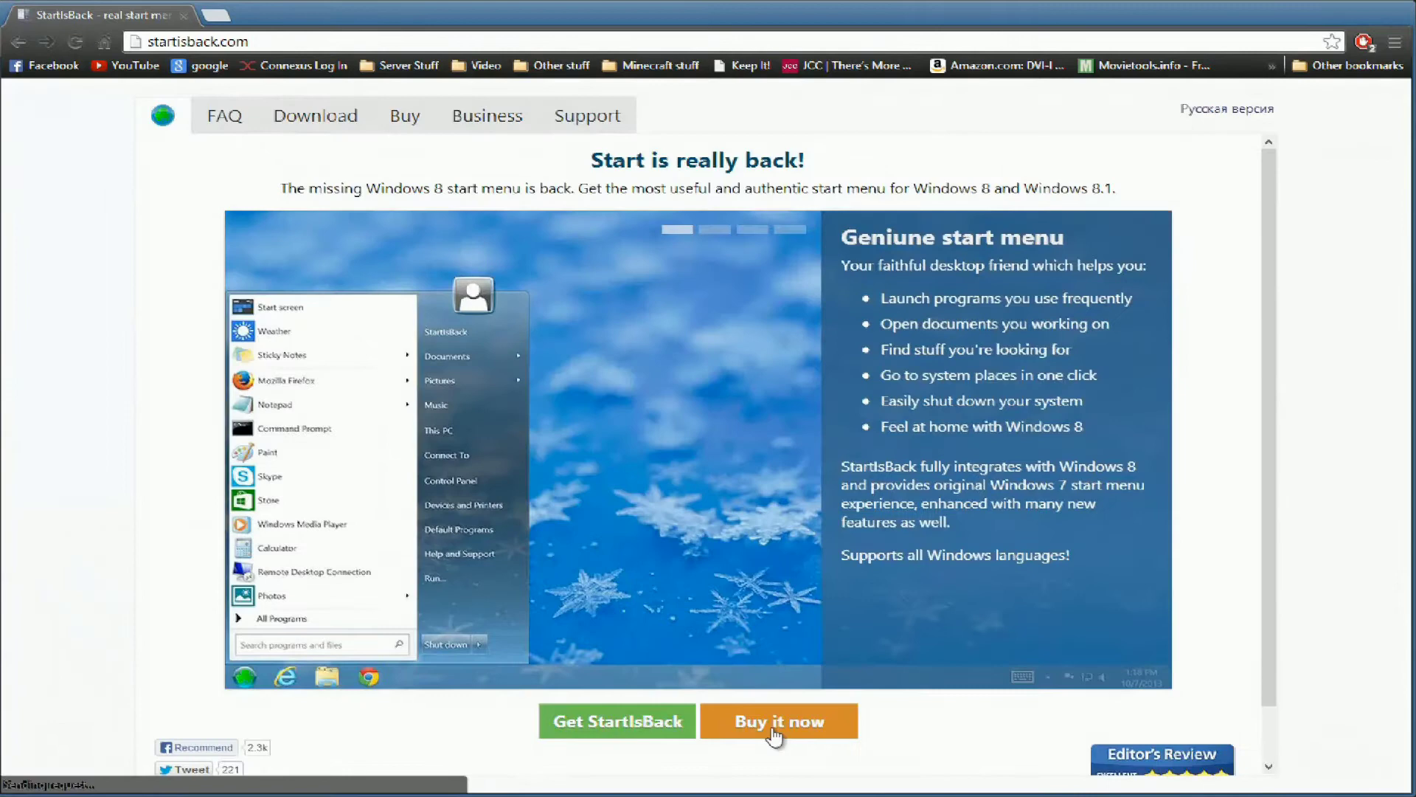
# Look over the StartIsBack purchase page and its license variants without changing anything.
pyautogui.click(774, 723)
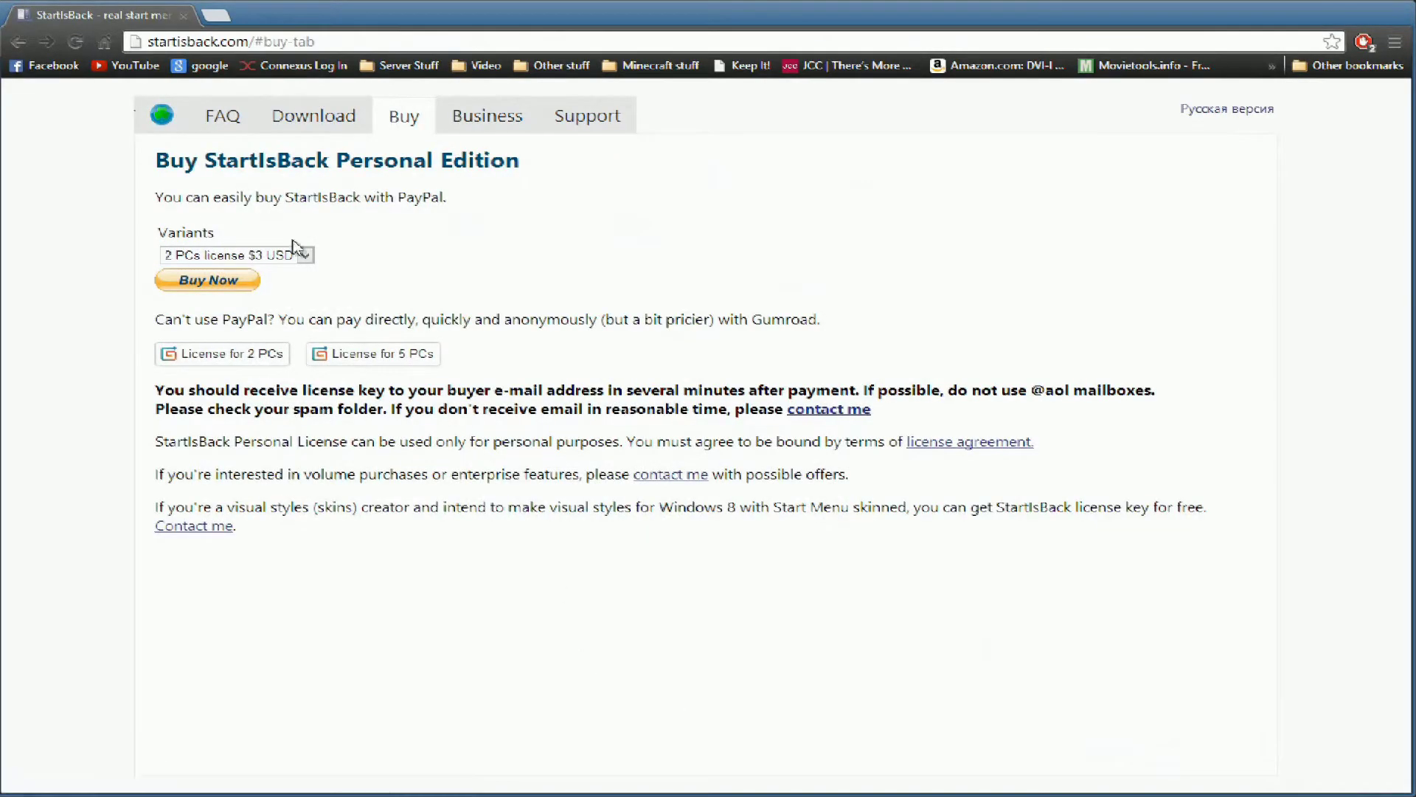
pyautogui.click(290, 254)
pyautogui.click(285, 259)
# Download StartIsBack+ for Windows 8.1 and show the installer in its folder.
pyautogui.click(302, 133)
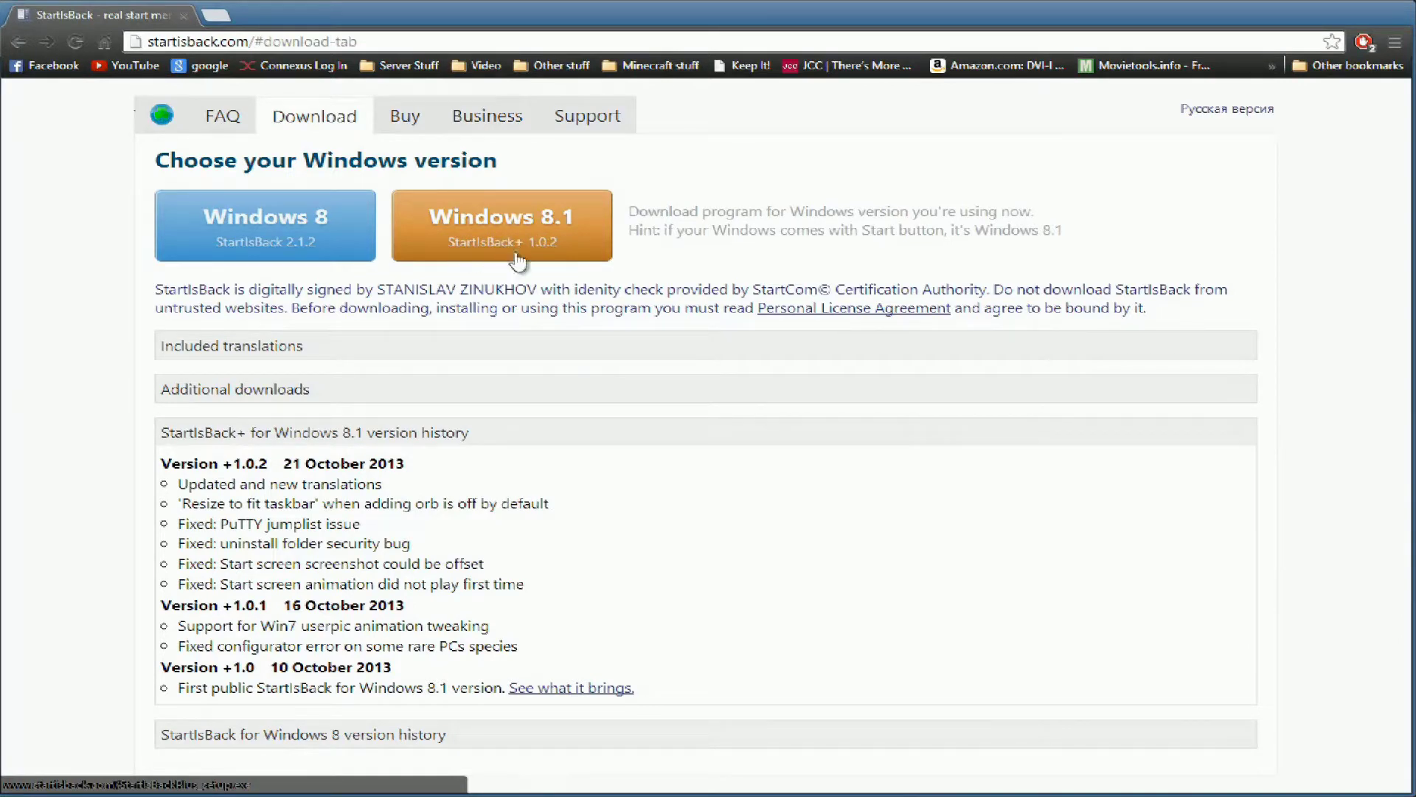
pyautogui.click(453, 218)
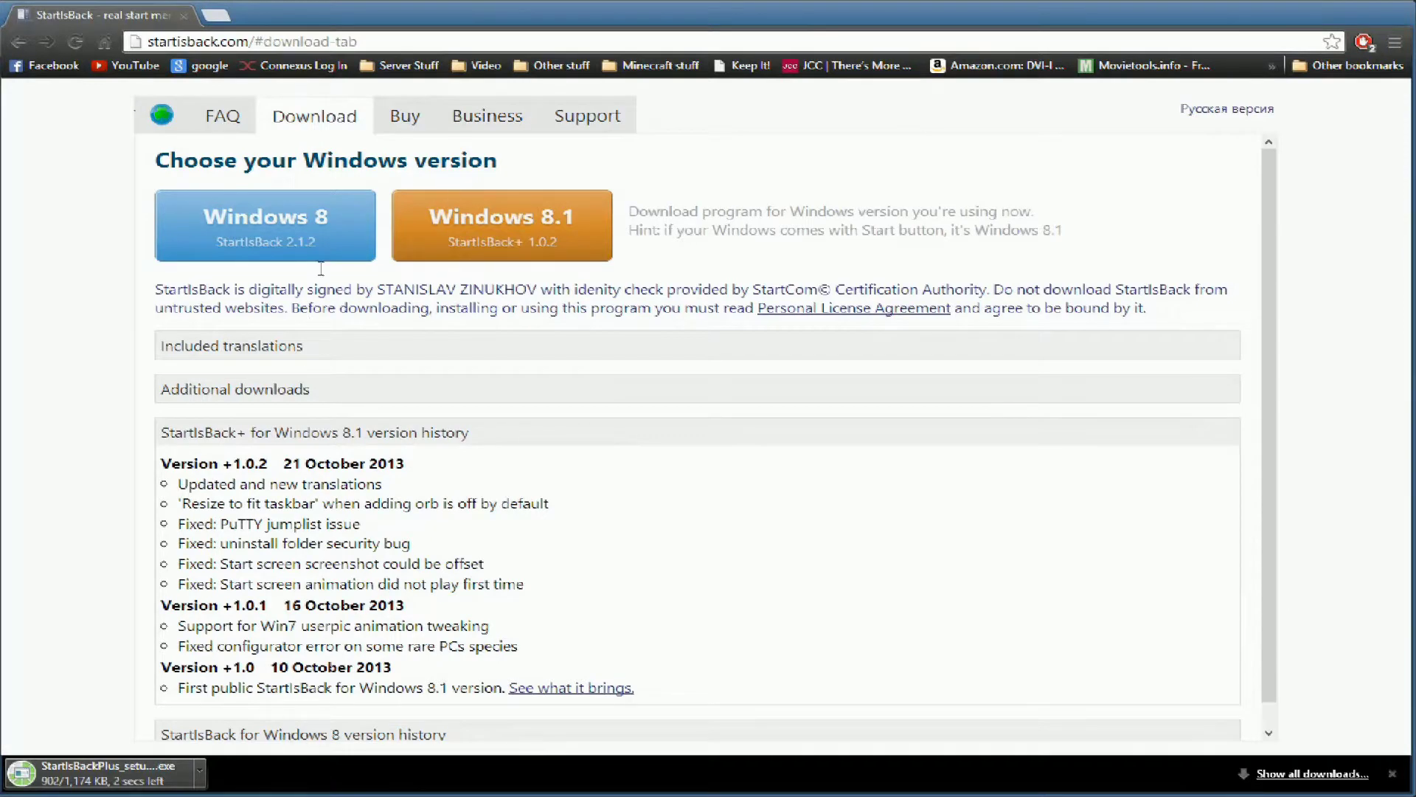
pyautogui.rightClick(124, 786)
pyautogui.click(171, 749)
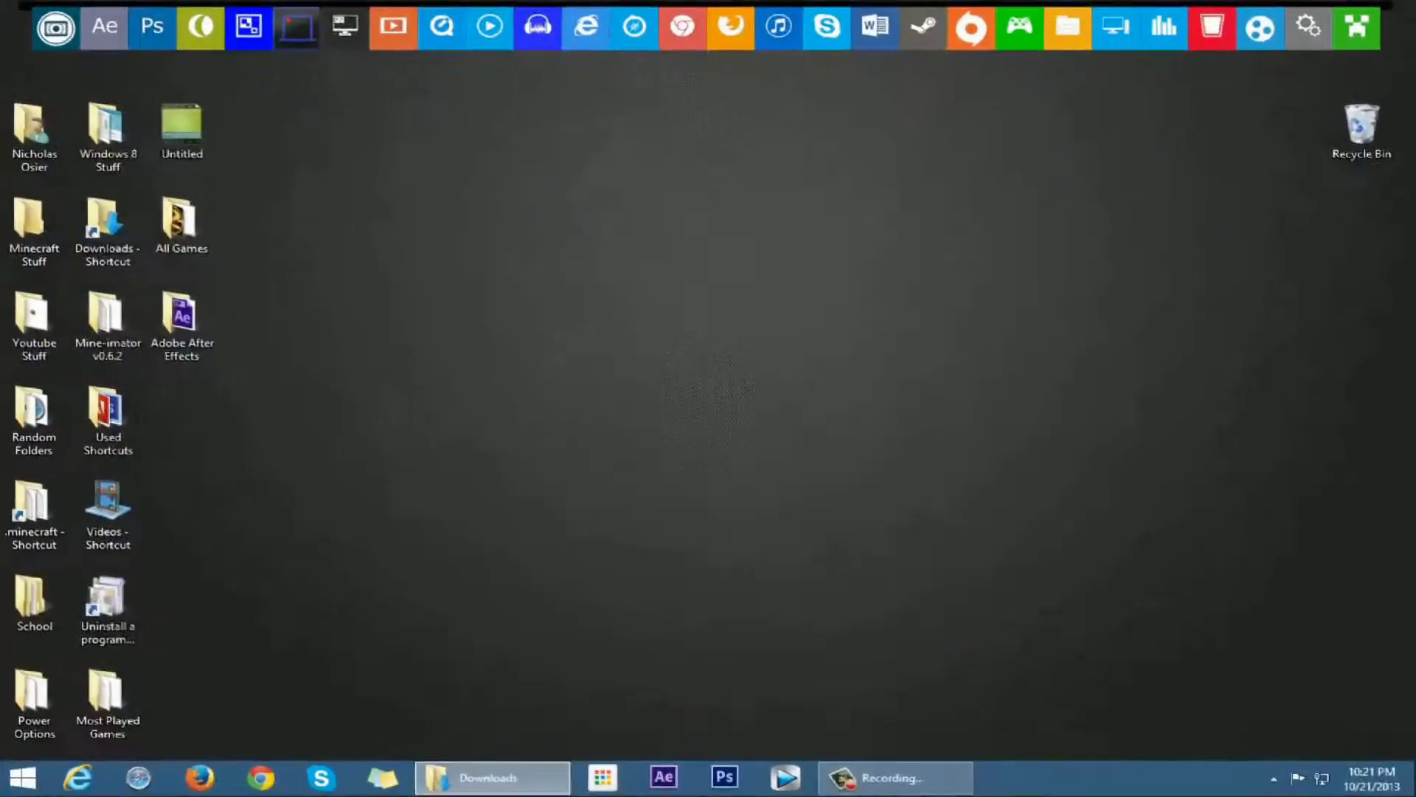
# Move the StartIsBack+ installer to the desktop, install it for the current user, and dismiss Norton's notice.
pyautogui.moveTo(199, 516); pyautogui.dragTo(752, 428)
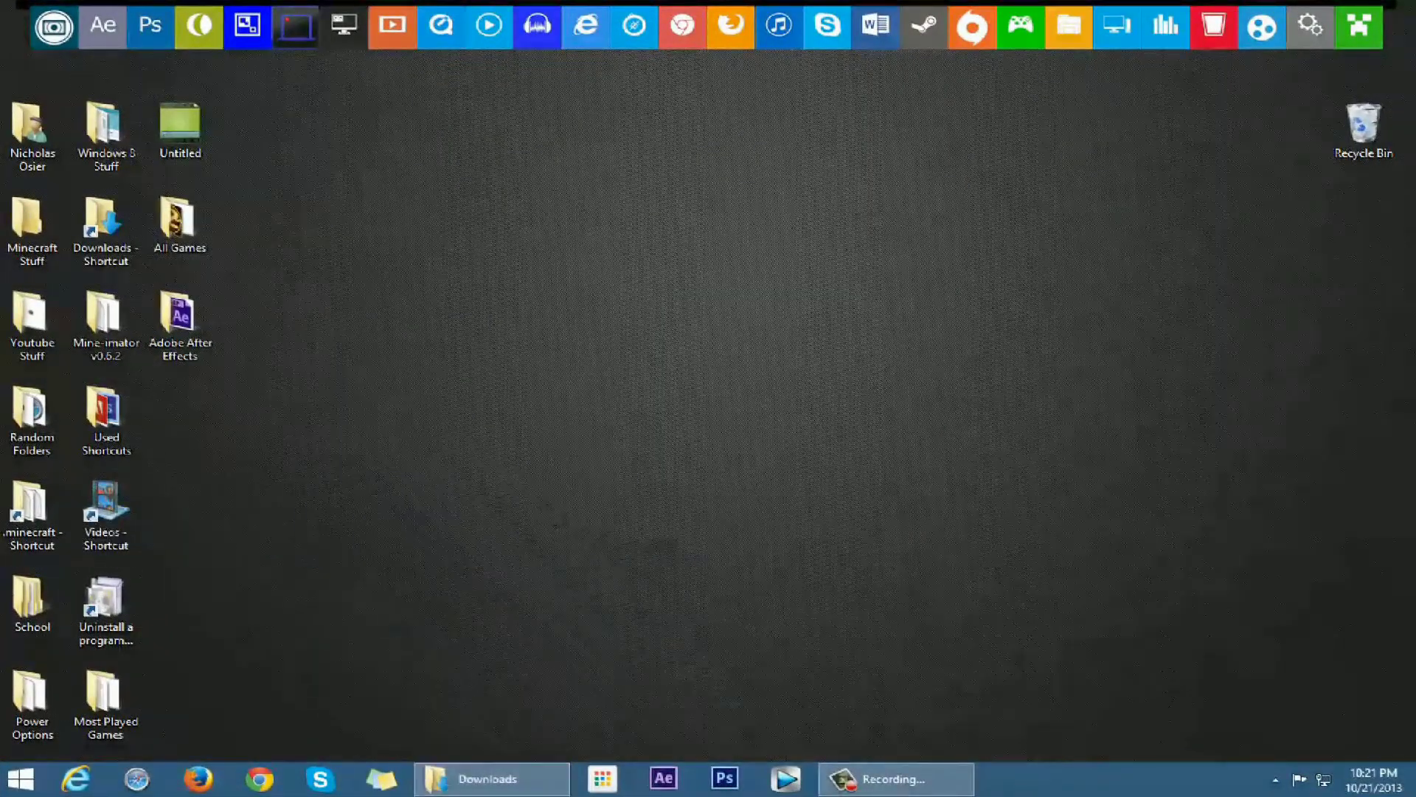
pyautogui.moveTo(828, 269); pyautogui.dragTo(555, 599)
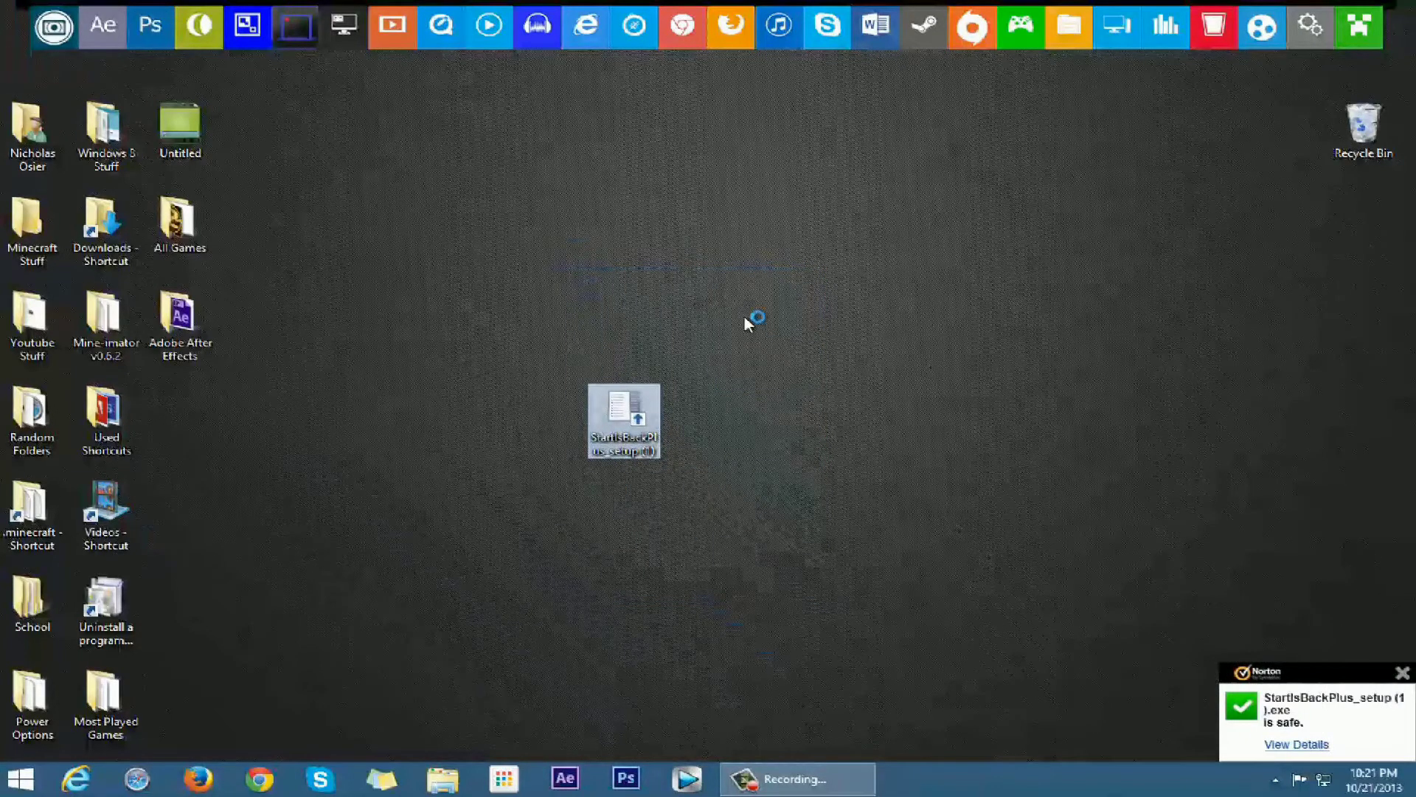
pyautogui.doubleClick(623, 402)
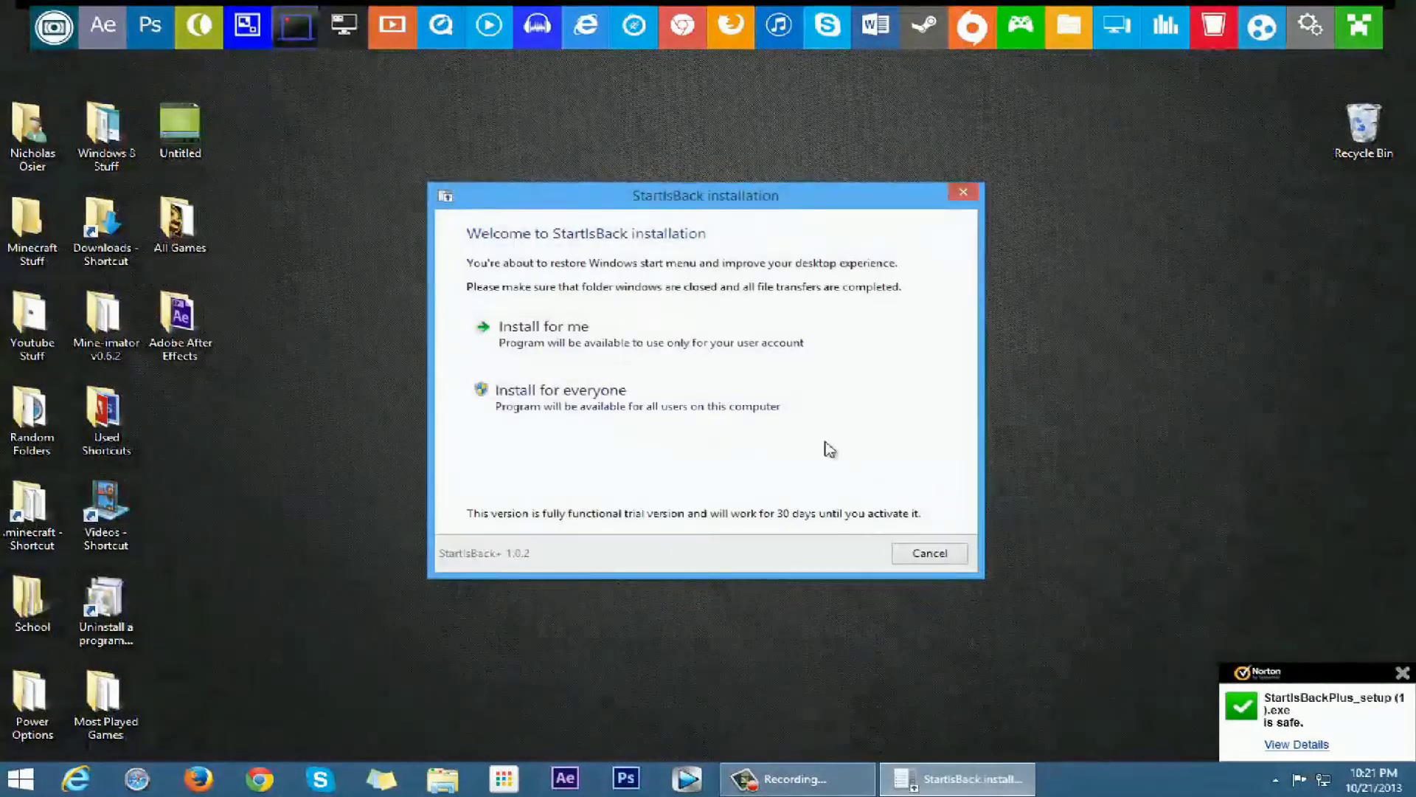
pyautogui.click(619, 350)
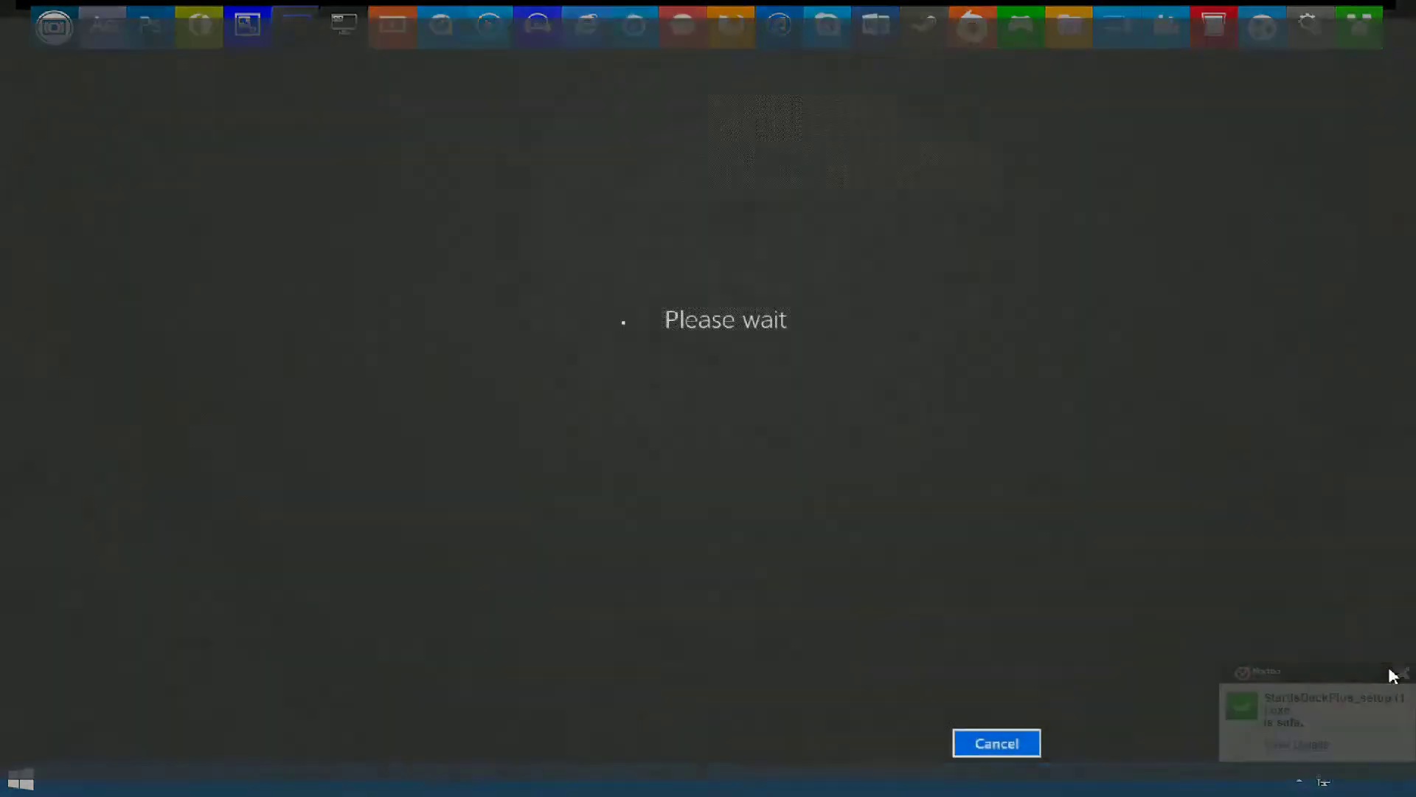
pyautogui.click(1391, 673)
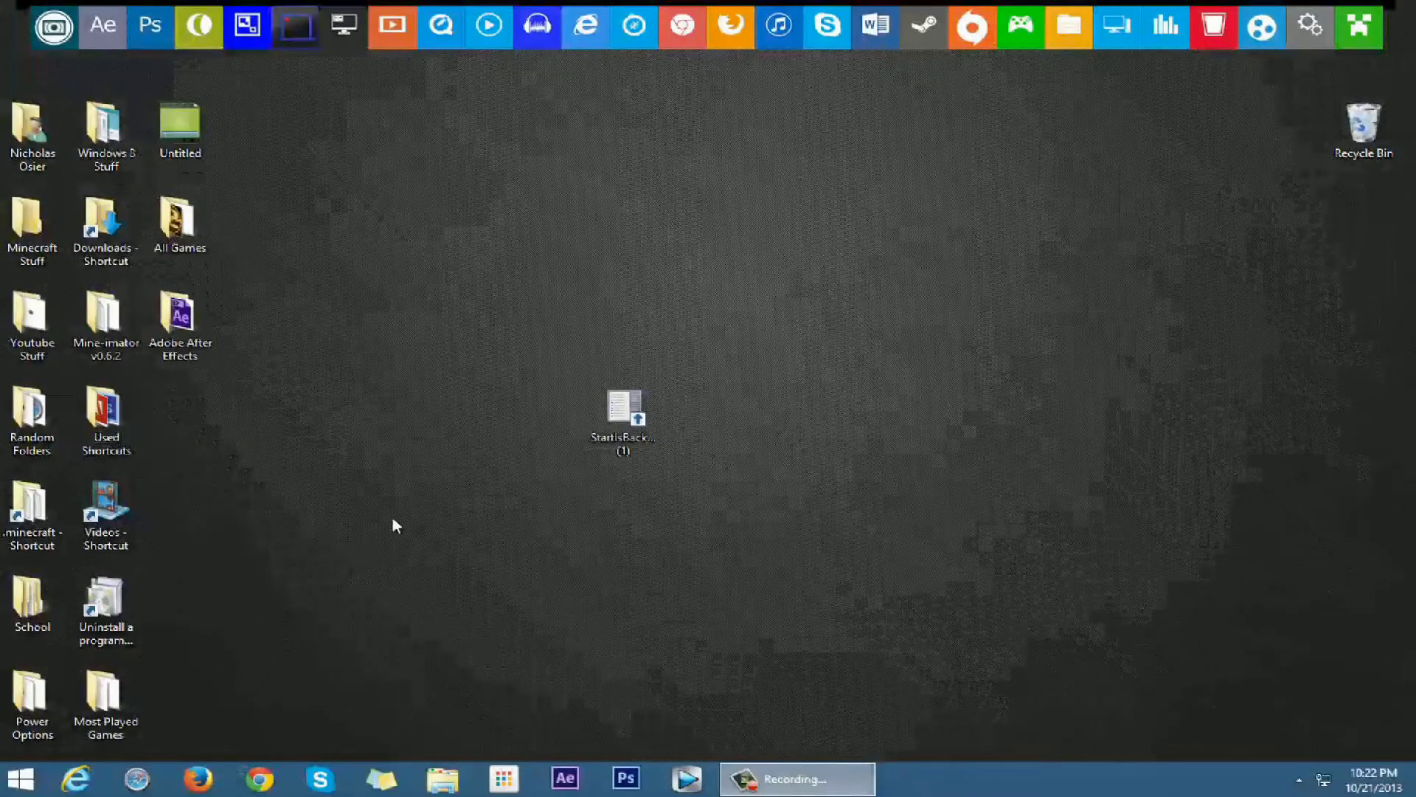
pyautogui.click(24, 779)
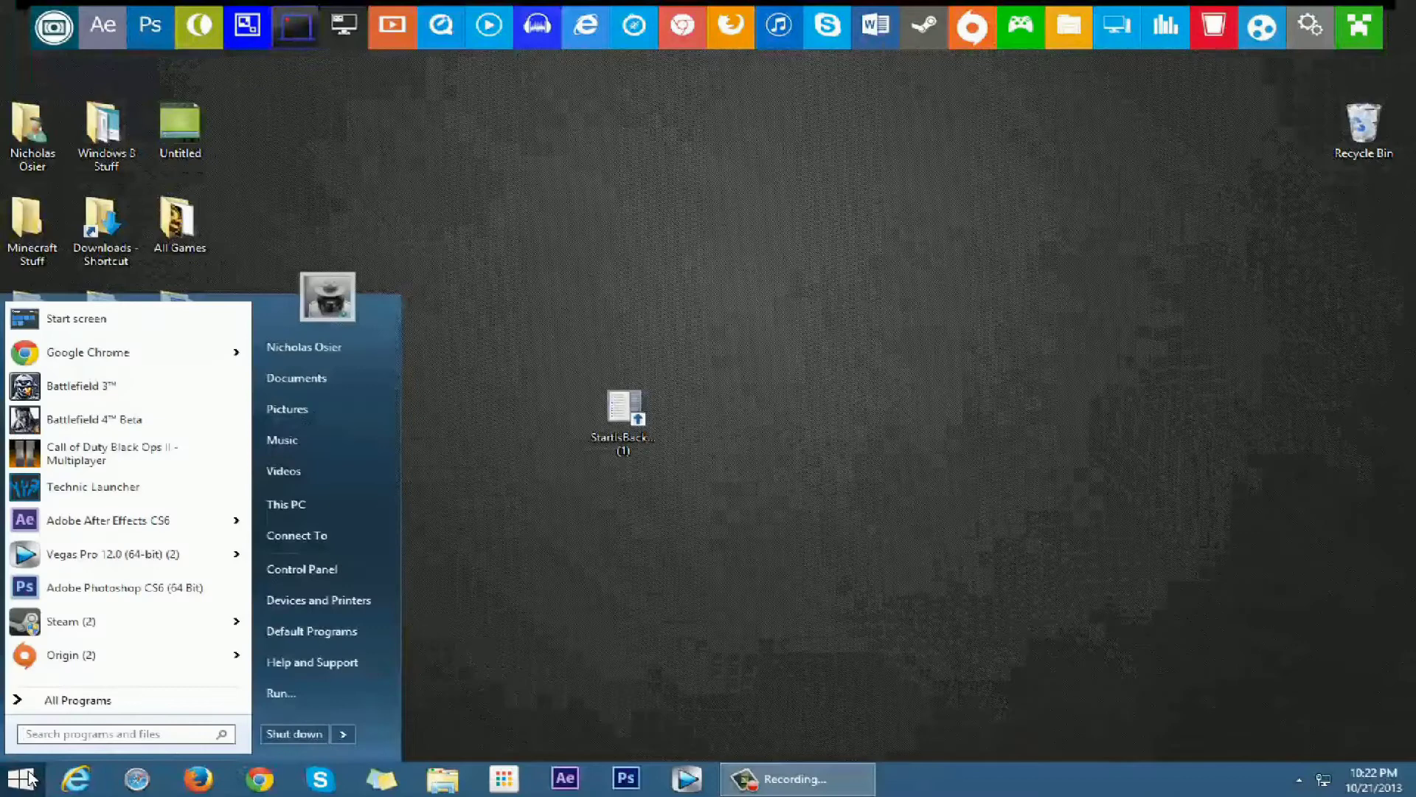
pyautogui.click(30, 778)
pyautogui.moveTo(468, 256); pyautogui.dragTo(377, 233)
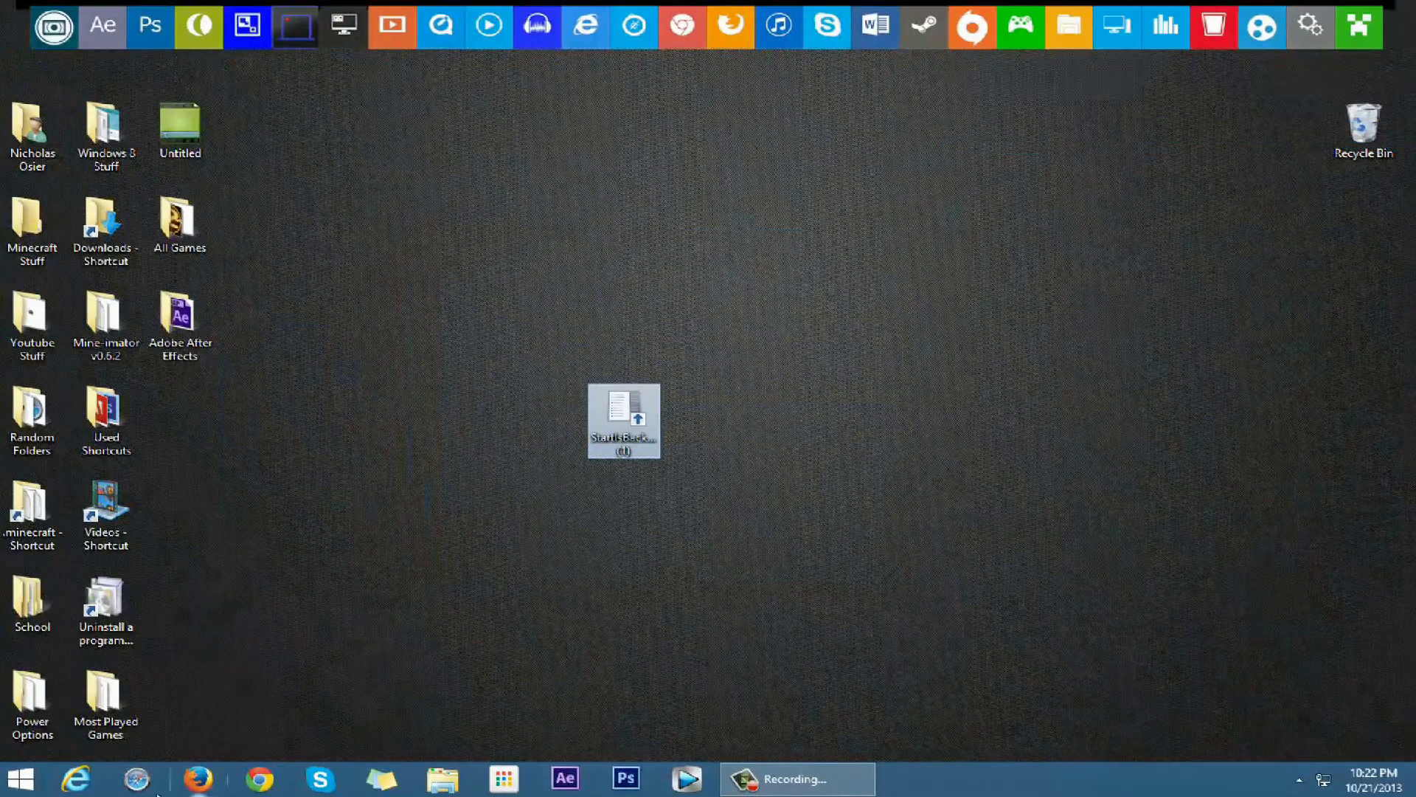
pyautogui.click(37, 783)
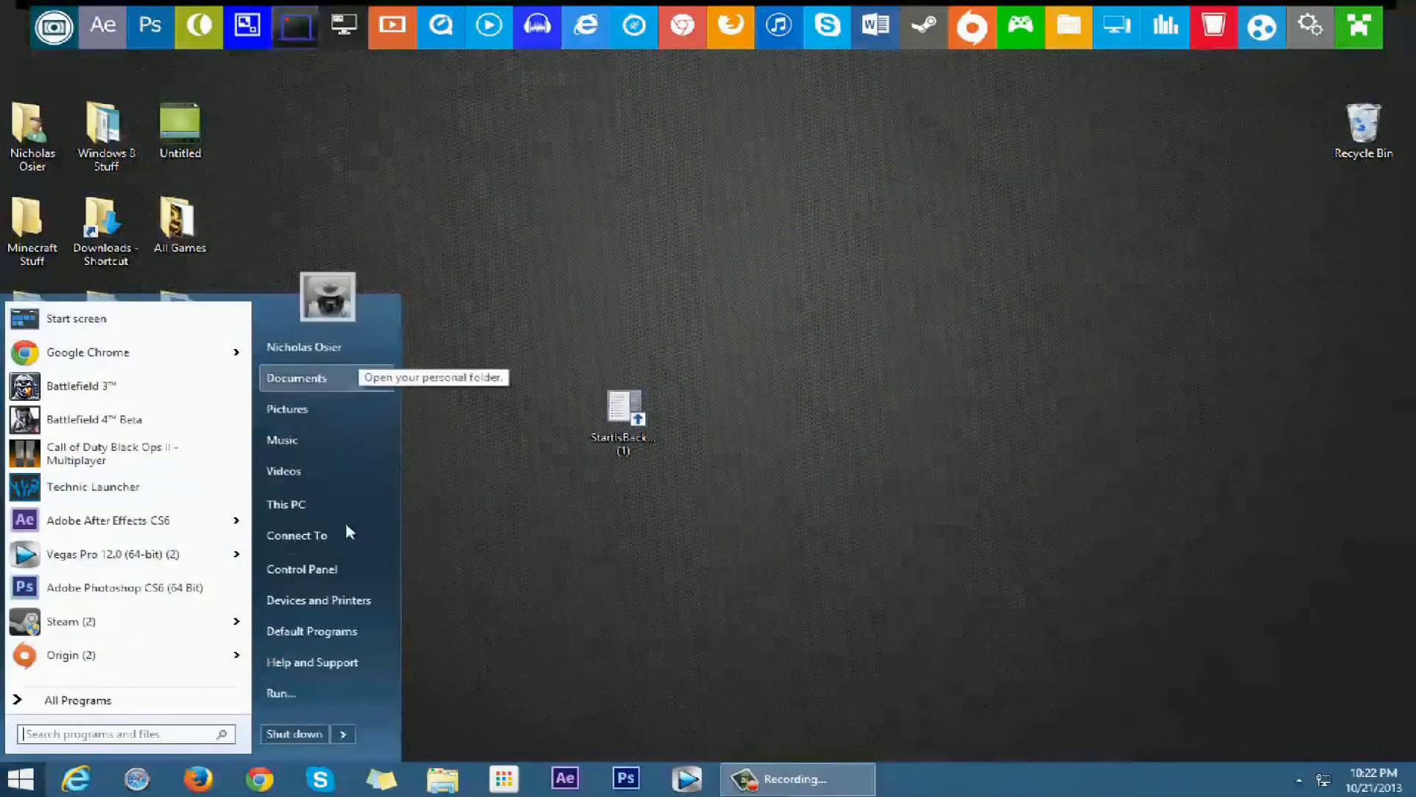
pyautogui.rightClick(22, 782)
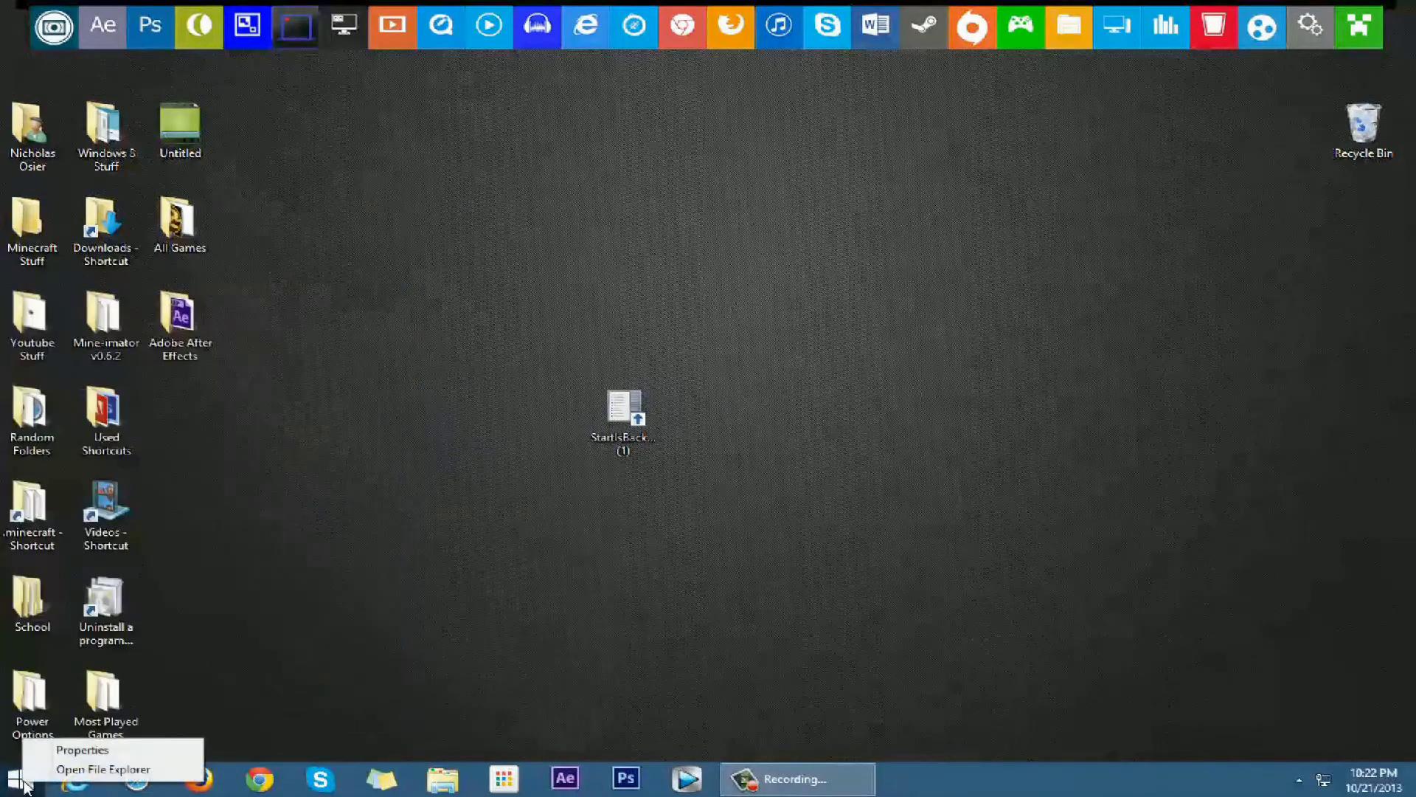
pyautogui.press('Escape')
pyautogui.click(38, 776)
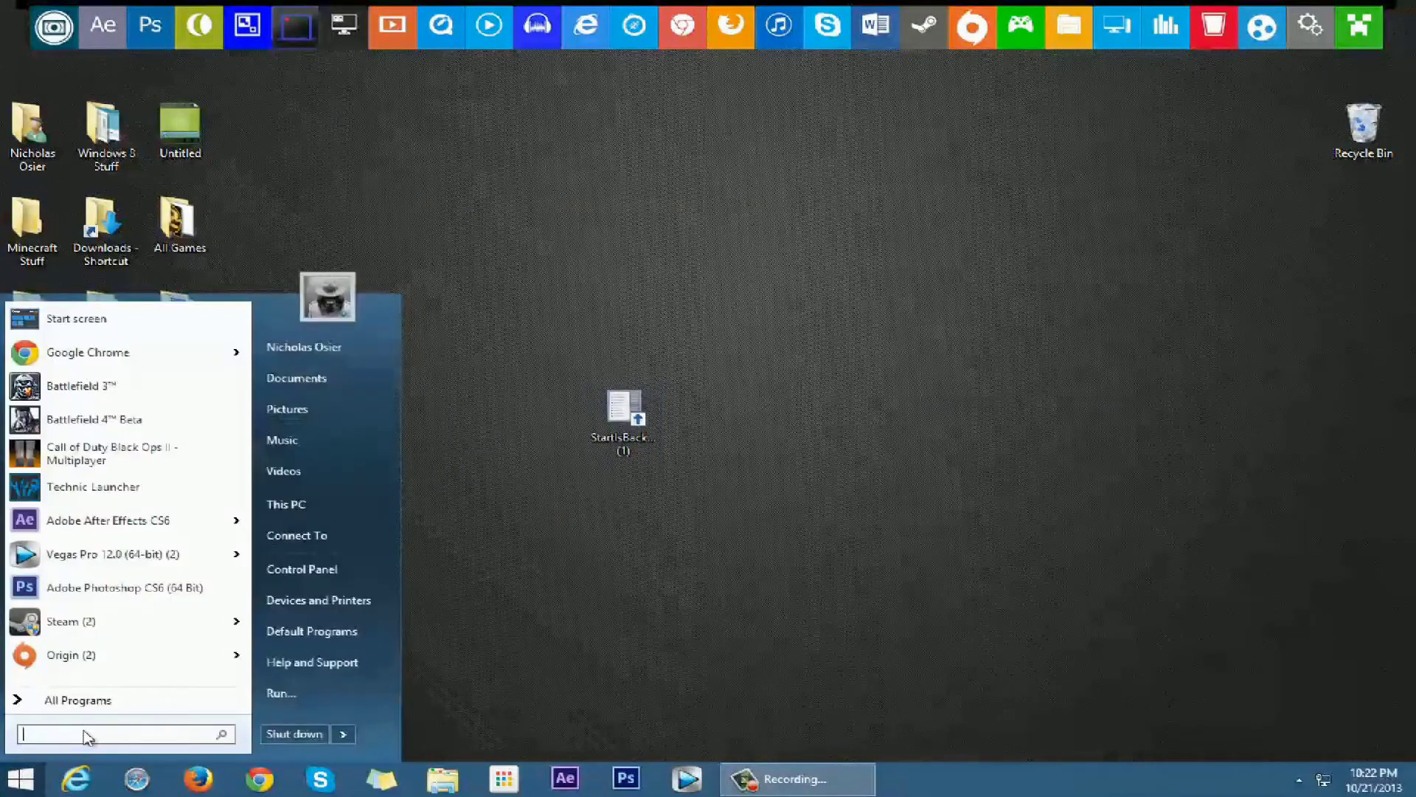
pyautogui.write('uninstall')
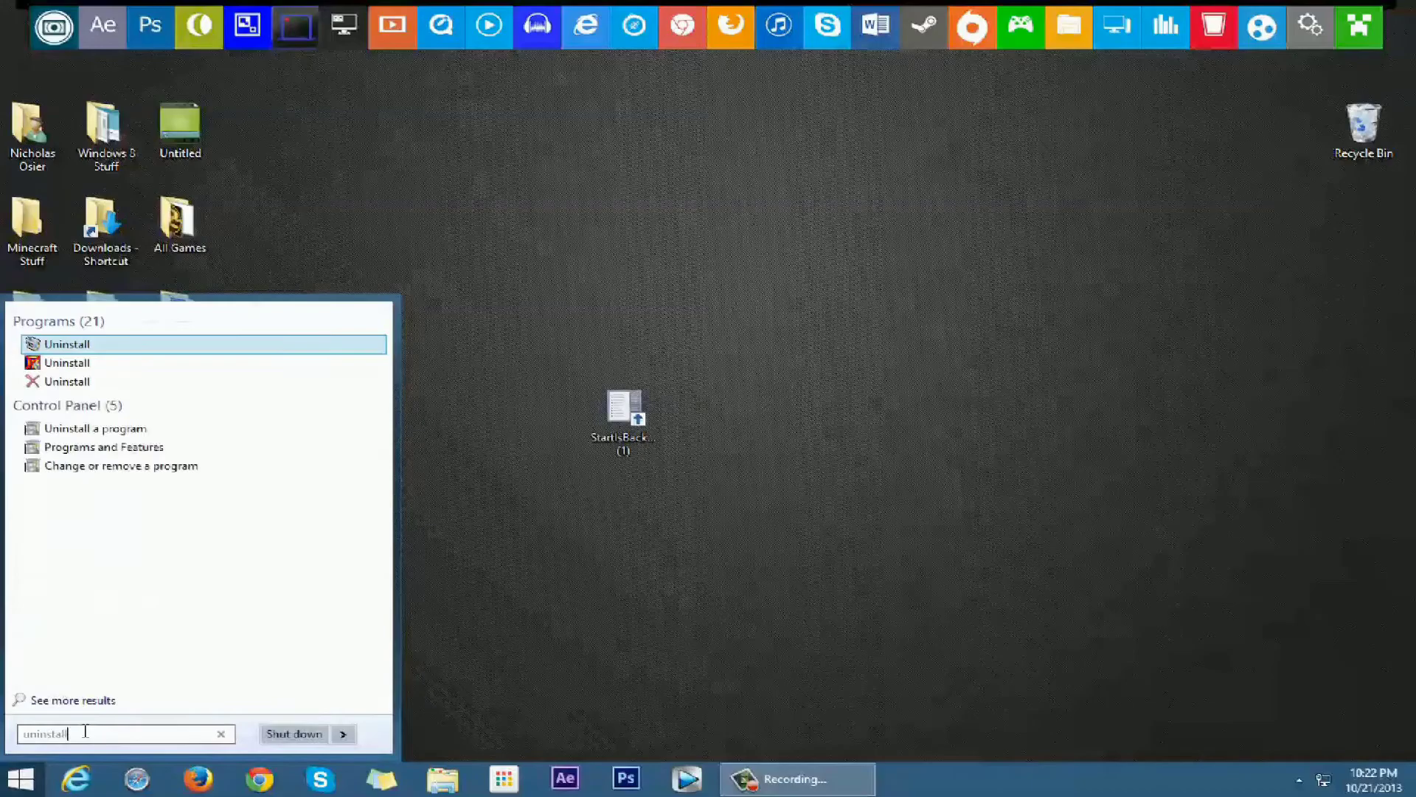
# Uninstall StartIsBack+ in Programs and Features after filtering the list with 'start'.
pyautogui.click(183, 448)
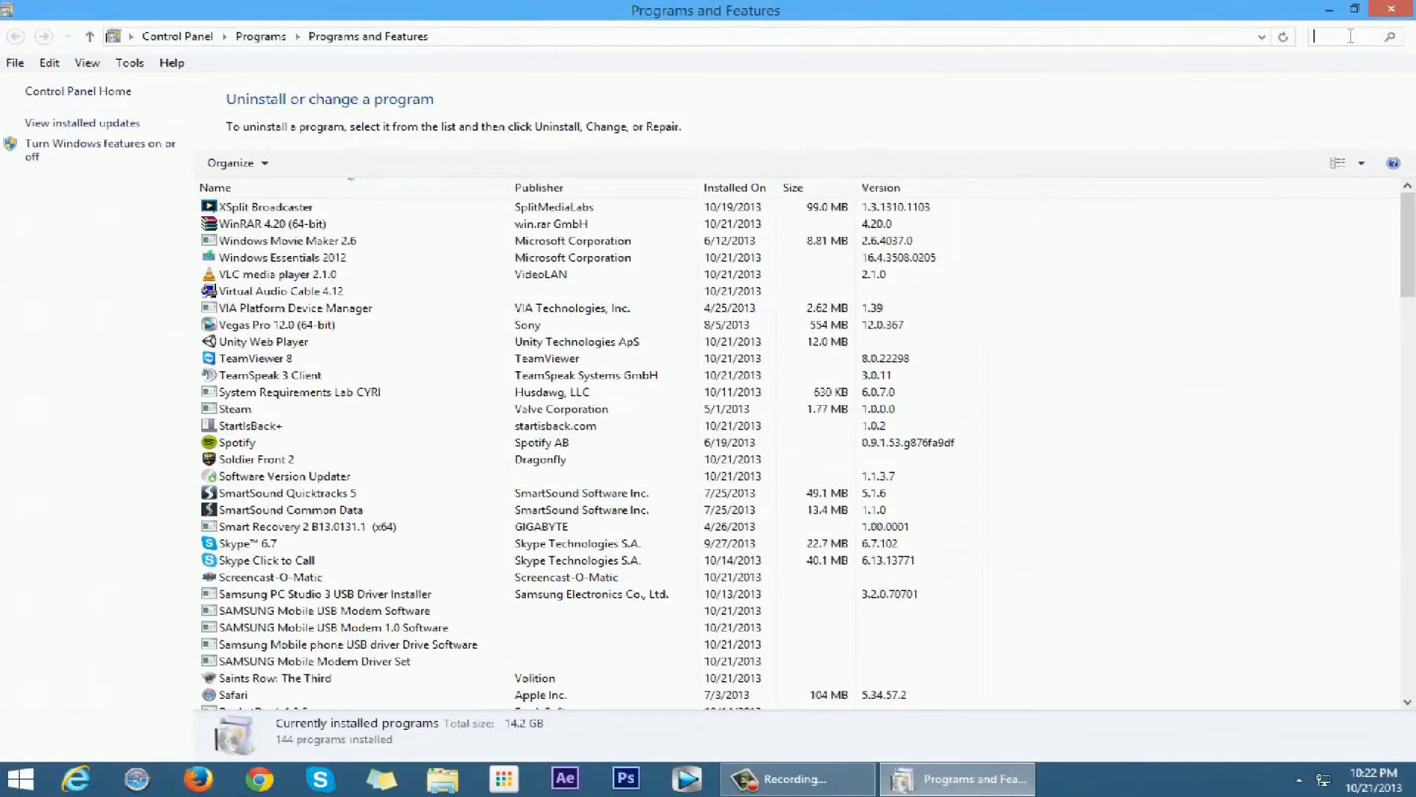
pyautogui.write('start')
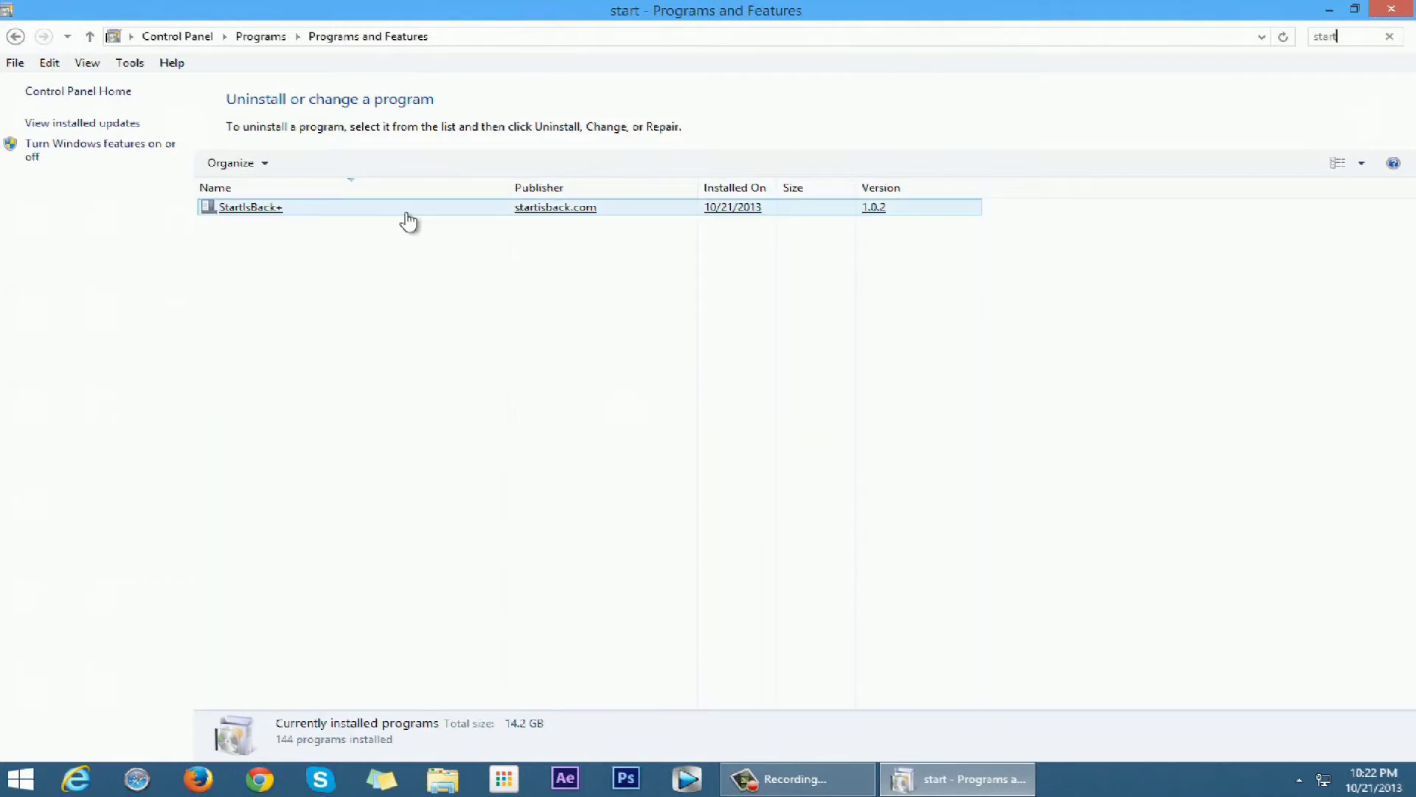
pyautogui.click(402, 210)
pyautogui.click(324, 162)
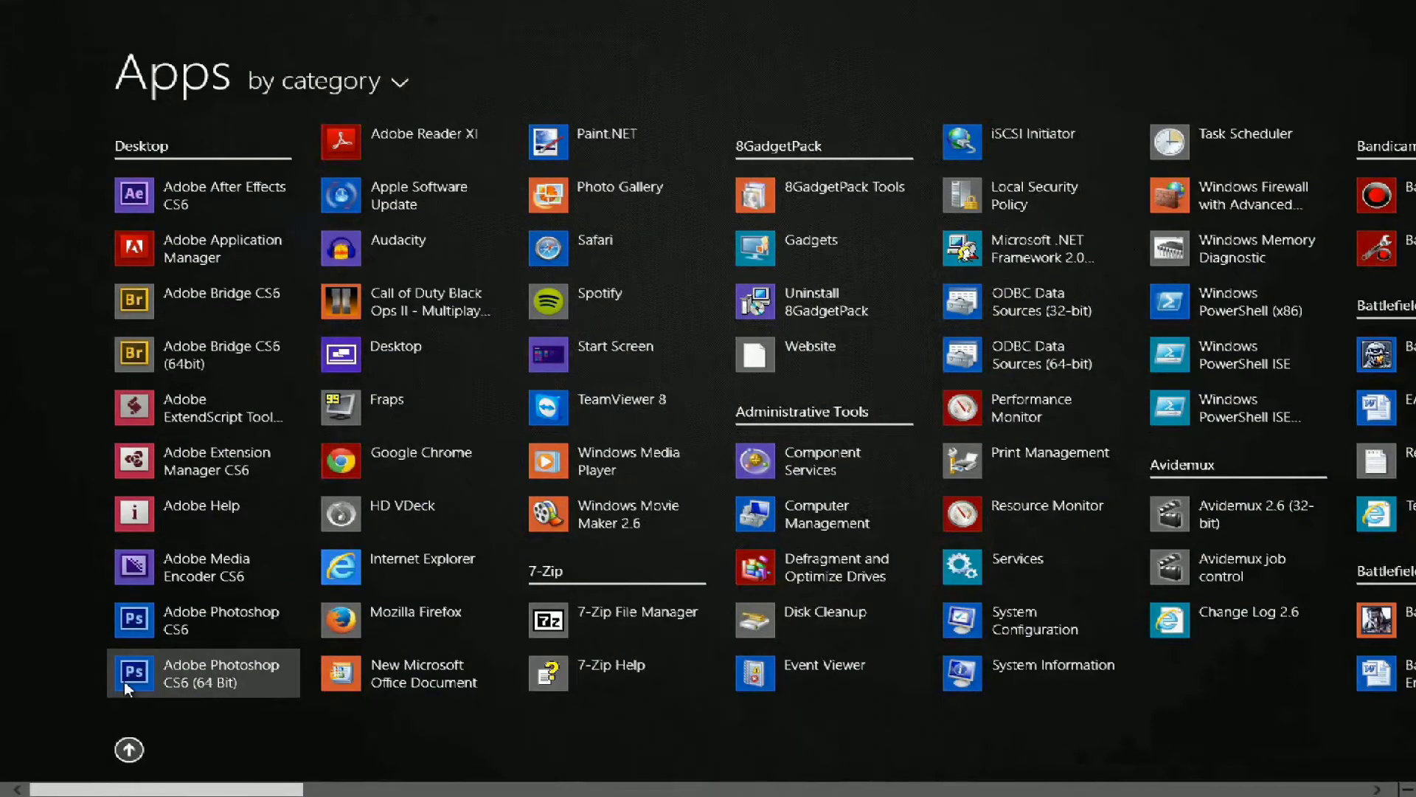
# Reinstall StartIsBack from the desktop setup file with 'Install for me' and check the Start menu.
pyautogui.press('super')
pyautogui.doubleClick(623, 411)
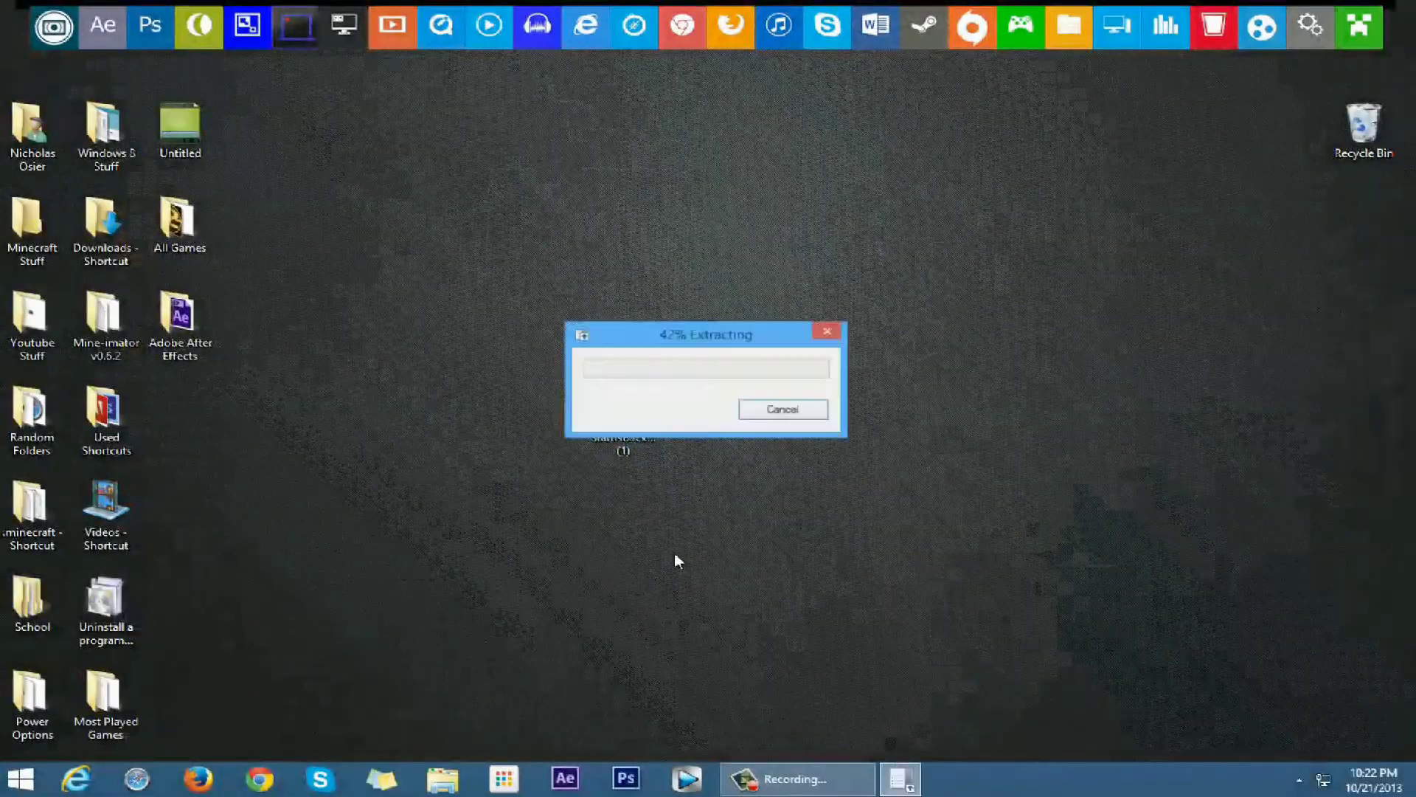
pyautogui.click(672, 343)
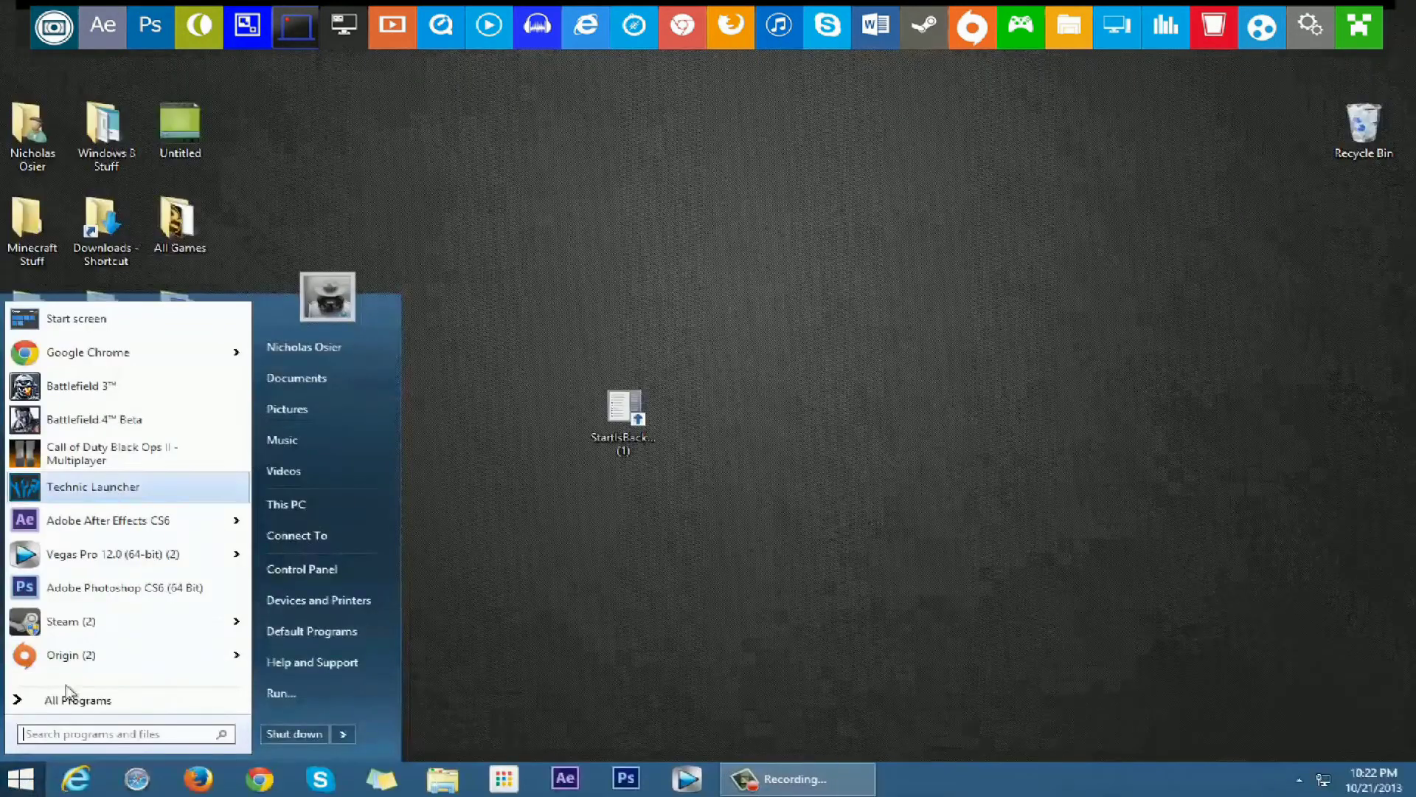
pyautogui.click(536, 540)
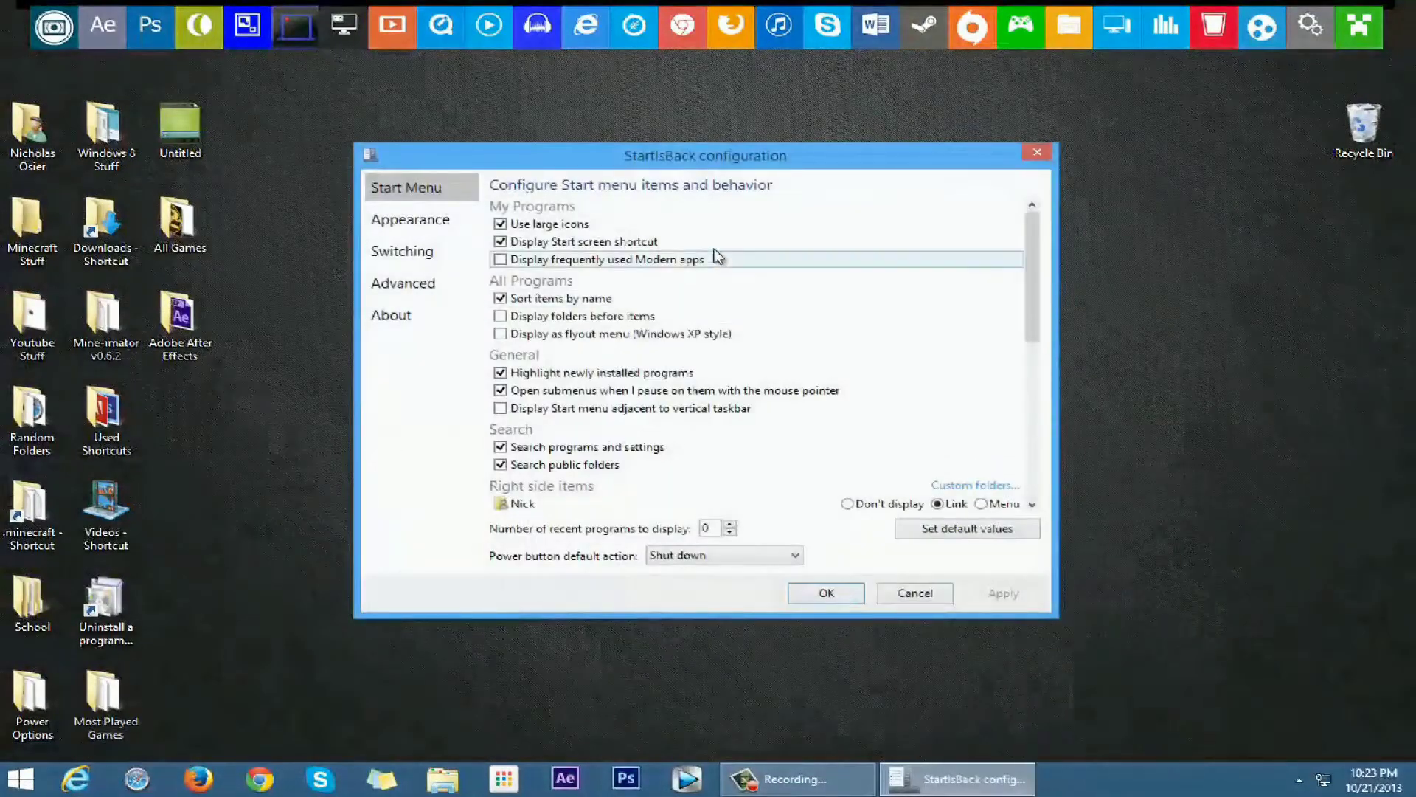
# Drag the StartIsBack configuration window lower on the desktop.
pyautogui.moveTo(705, 156); pyautogui.dragTo(664, 241)
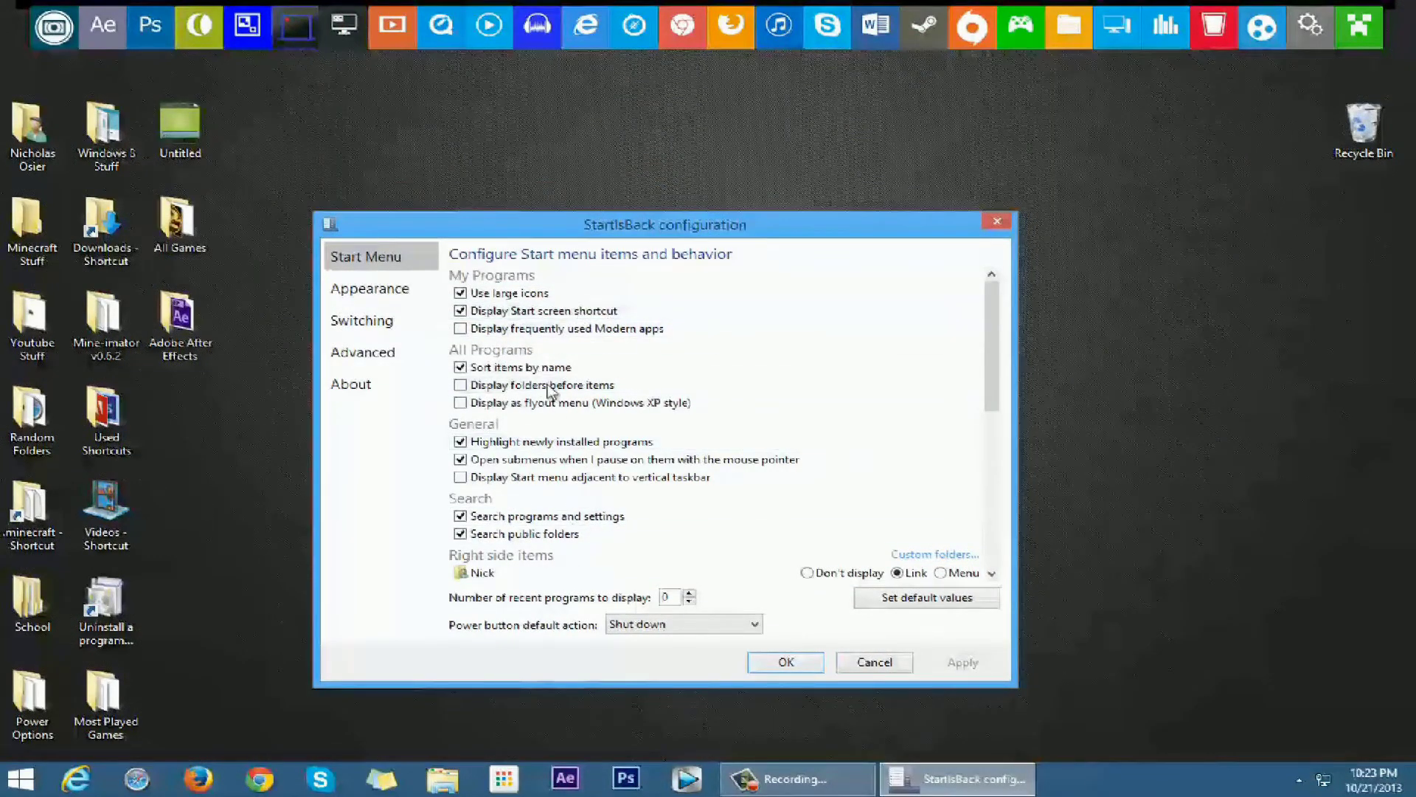
# Apply the Windows 7 Start menu style in Appearance and preview it.
pyautogui.click(405, 294)
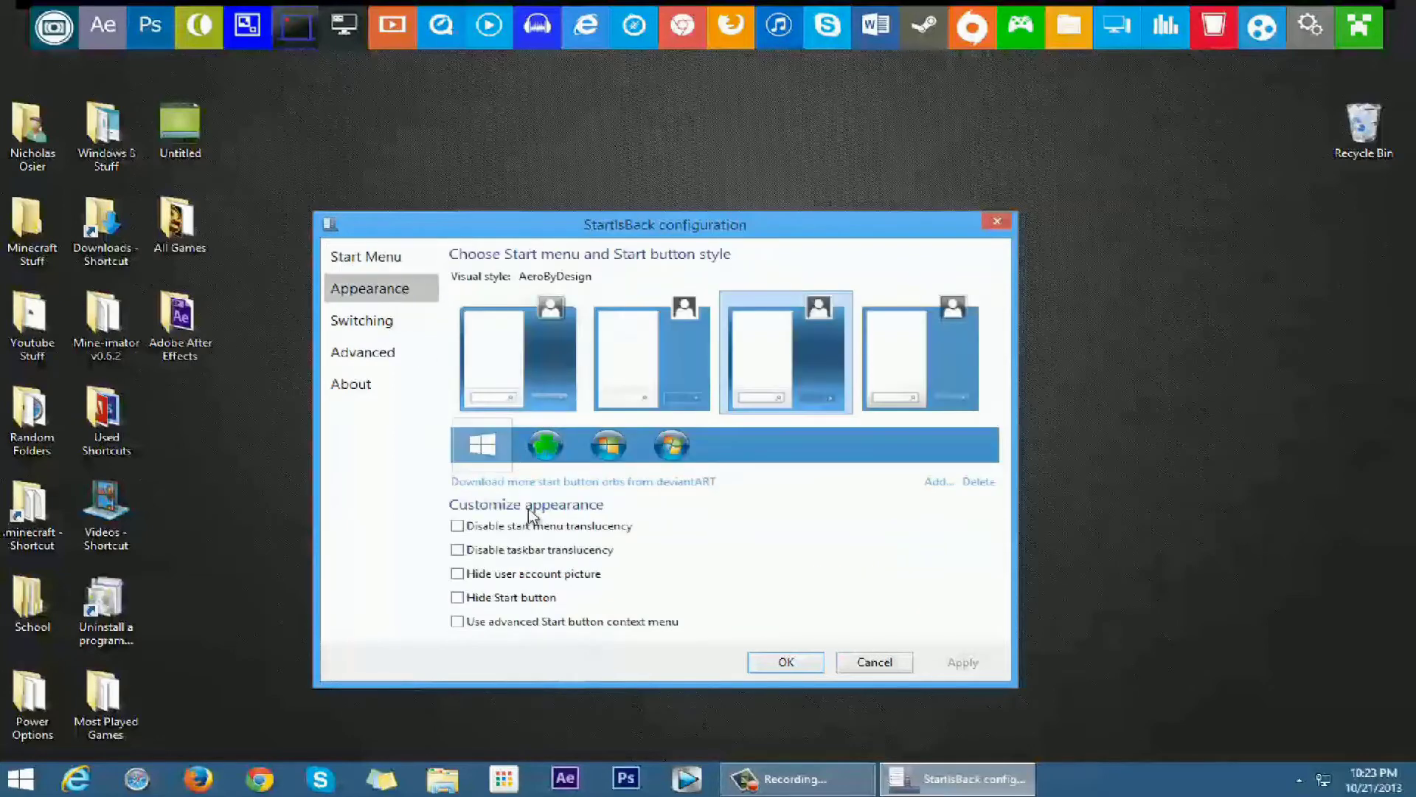
pyautogui.click(487, 402)
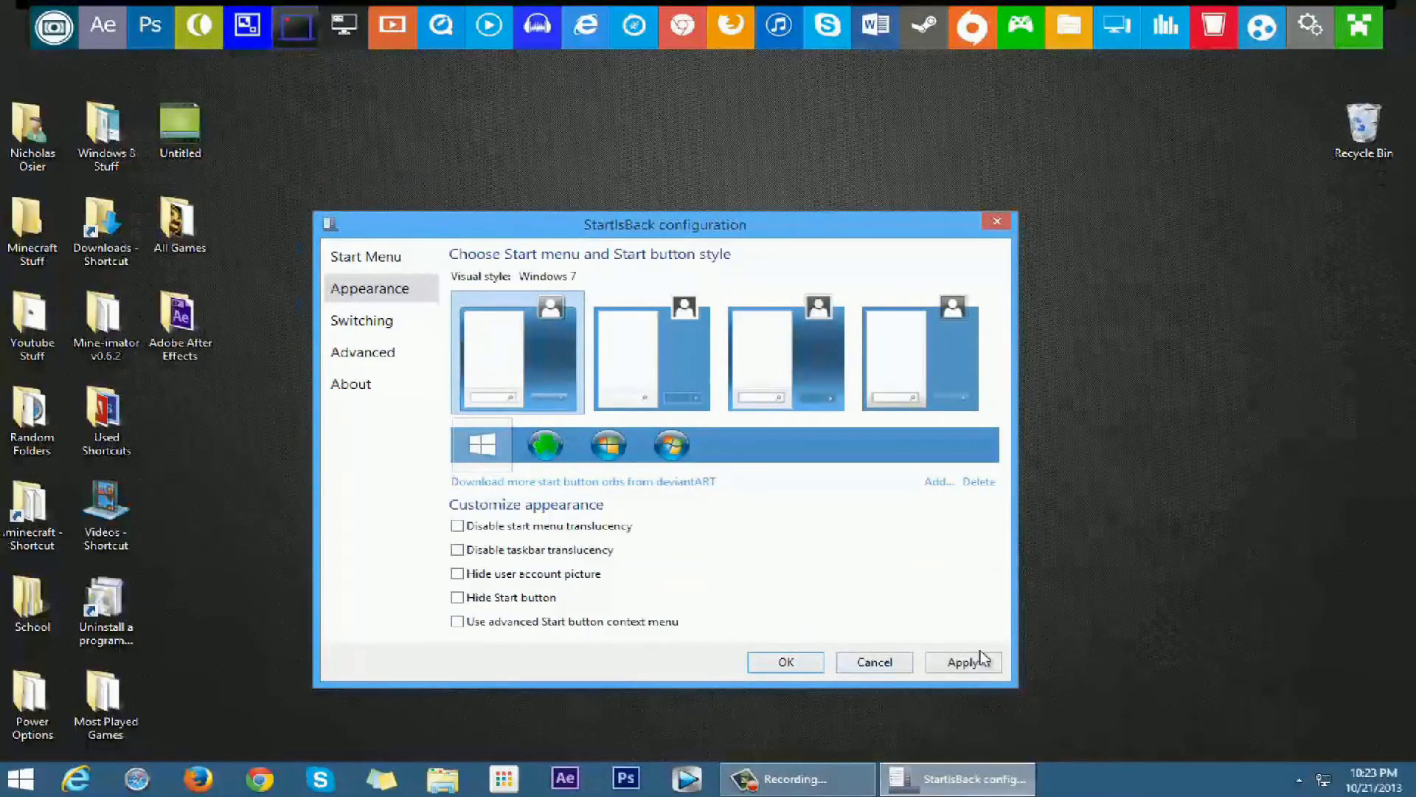
pyautogui.click(966, 662)
pyautogui.click(33, 771)
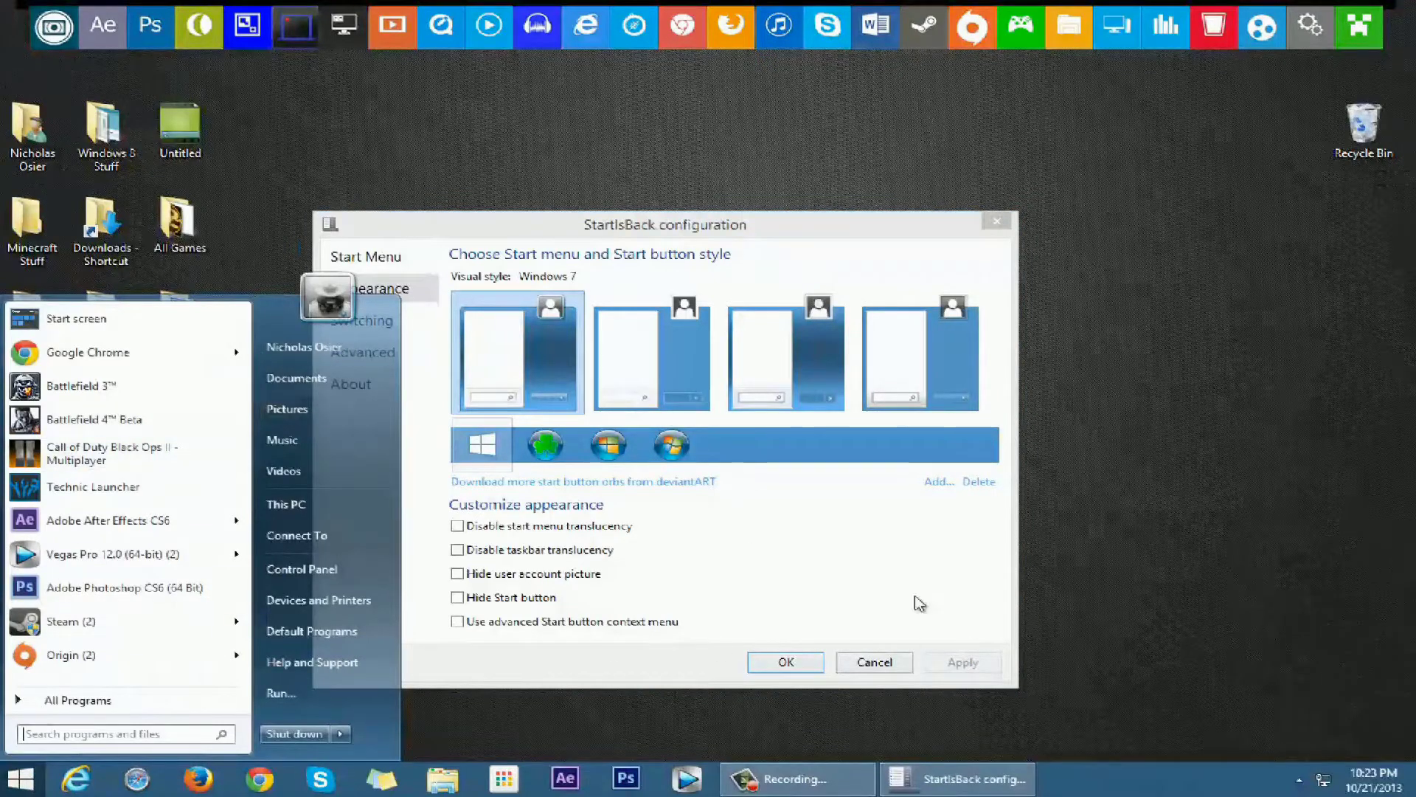
# Apply the AeroByDesign style instead, preview it, and tick Hide user account picture.
pyautogui.click(826, 391)
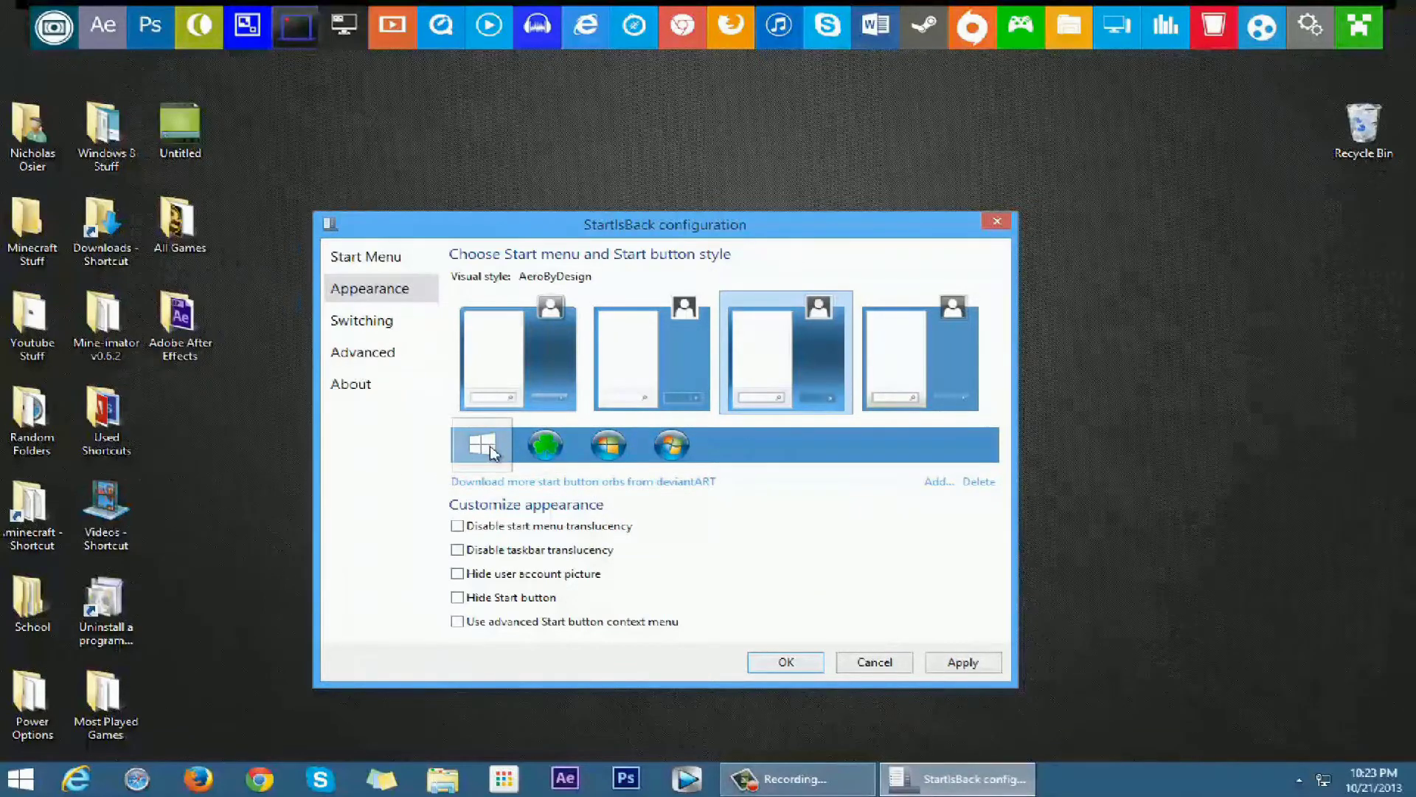
pyautogui.click(955, 662)
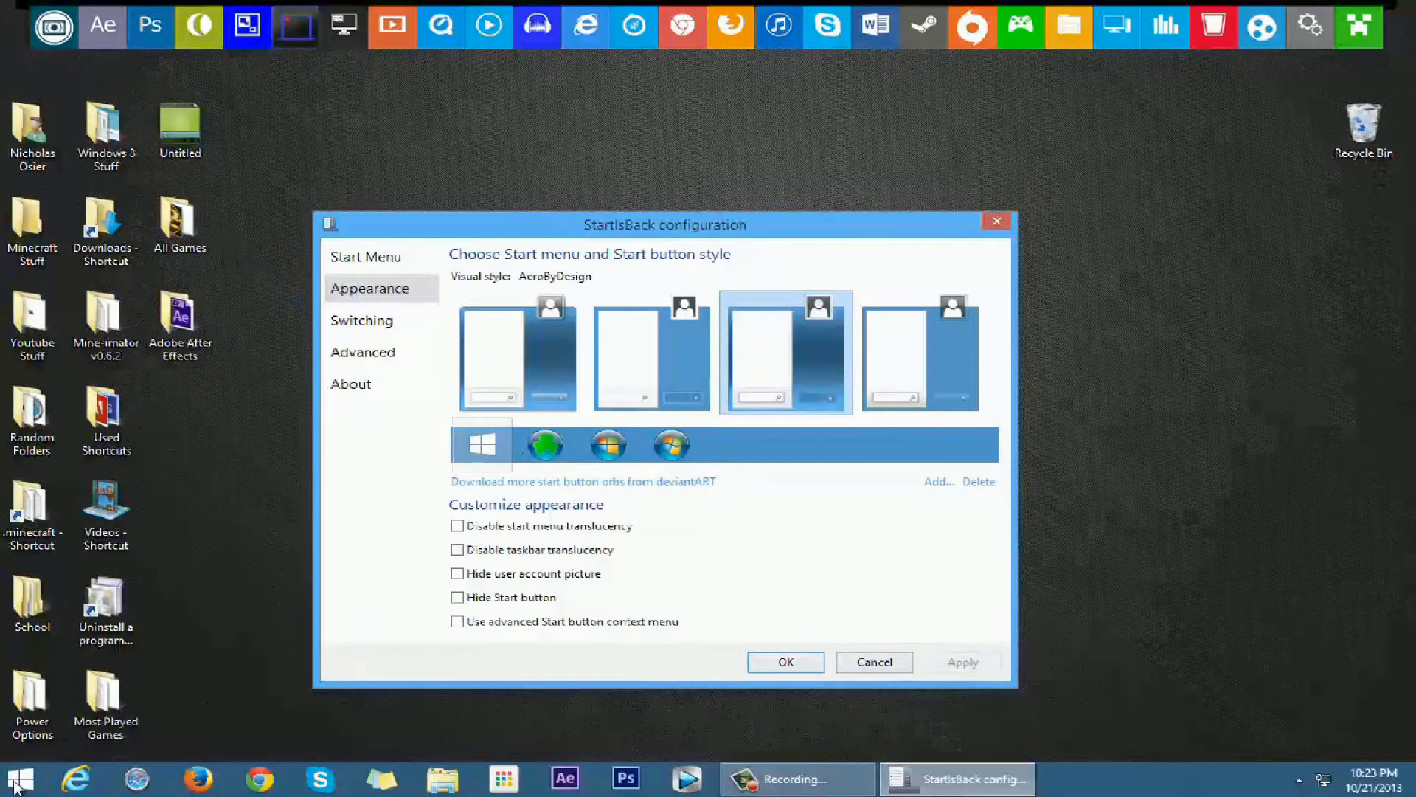
pyautogui.click(21, 777)
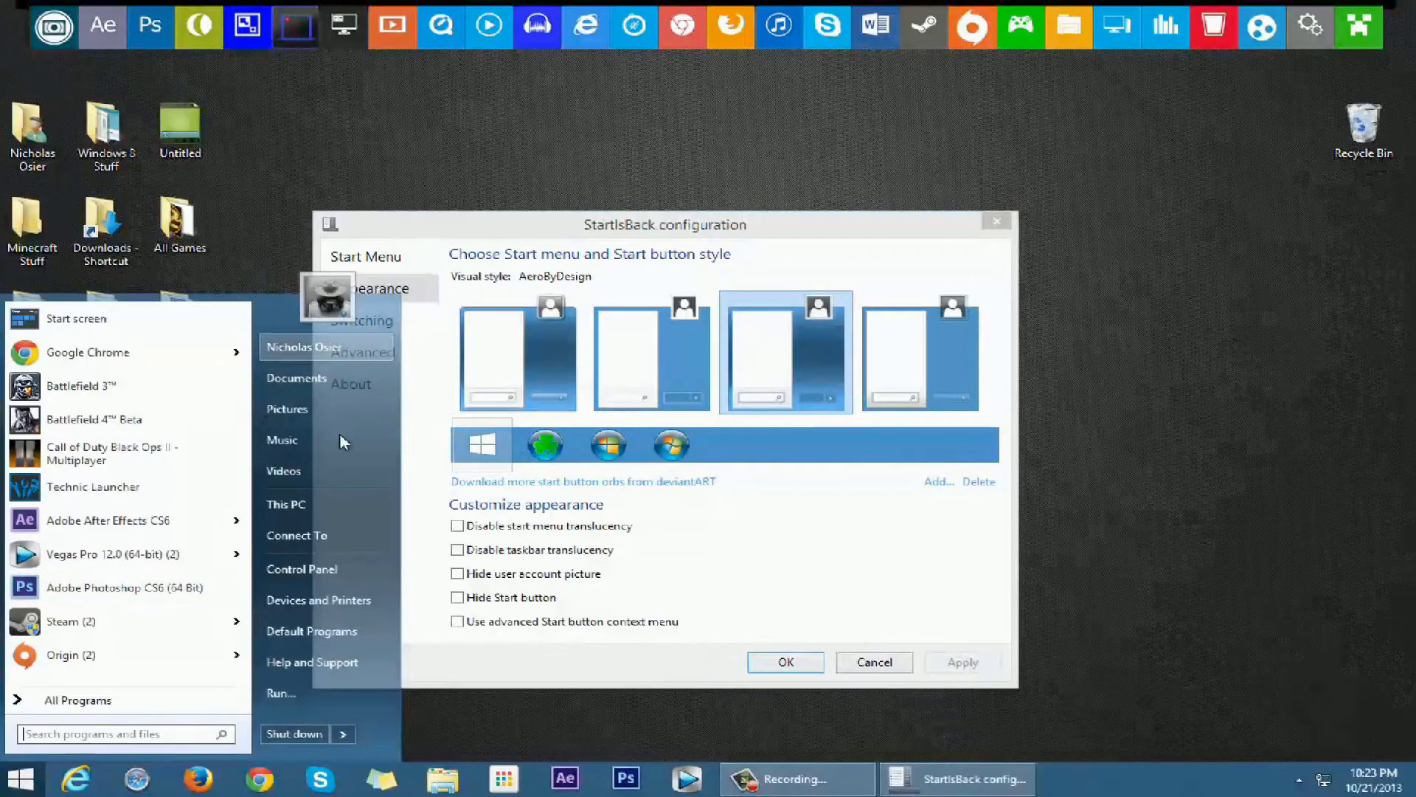
pyautogui.click(751, 582)
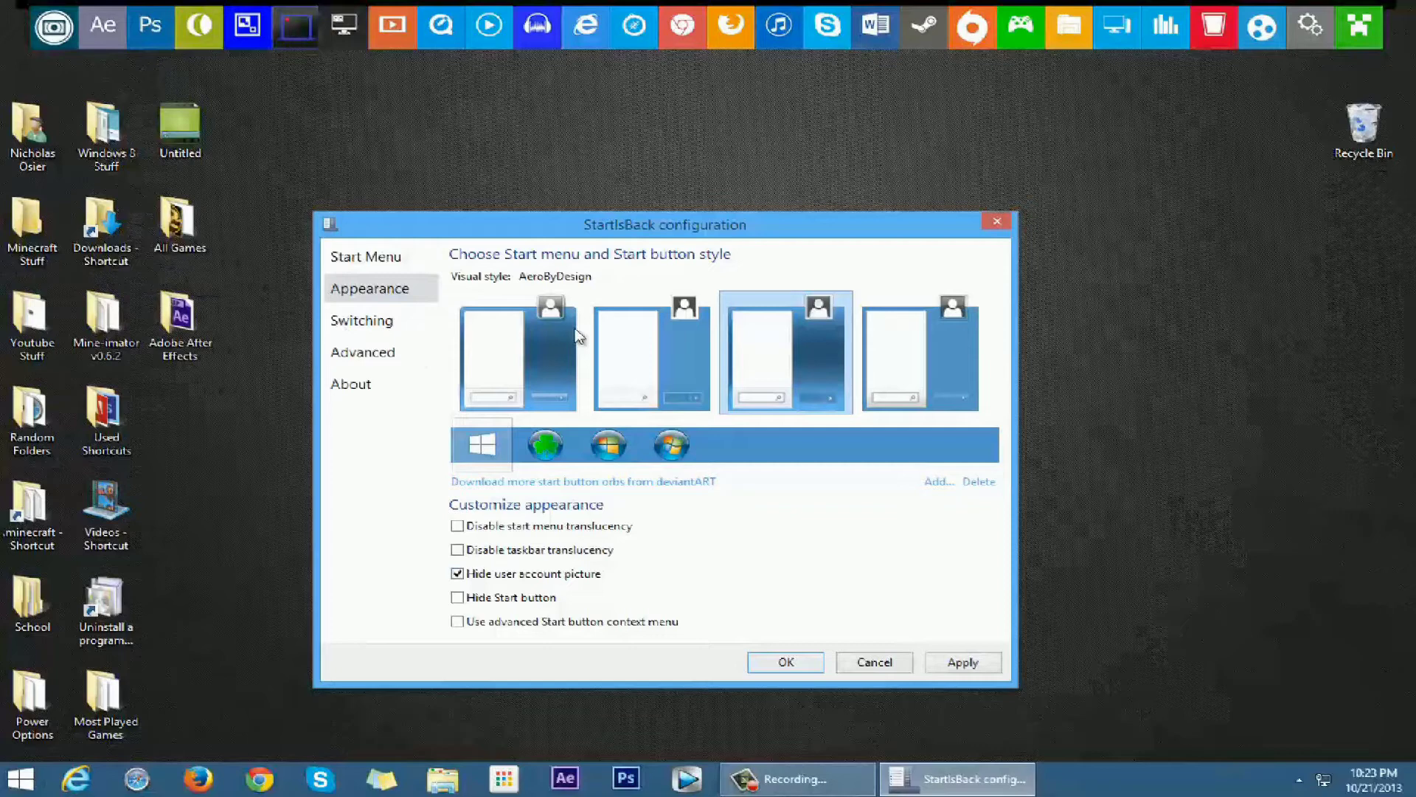
pyautogui.click(405, 325)
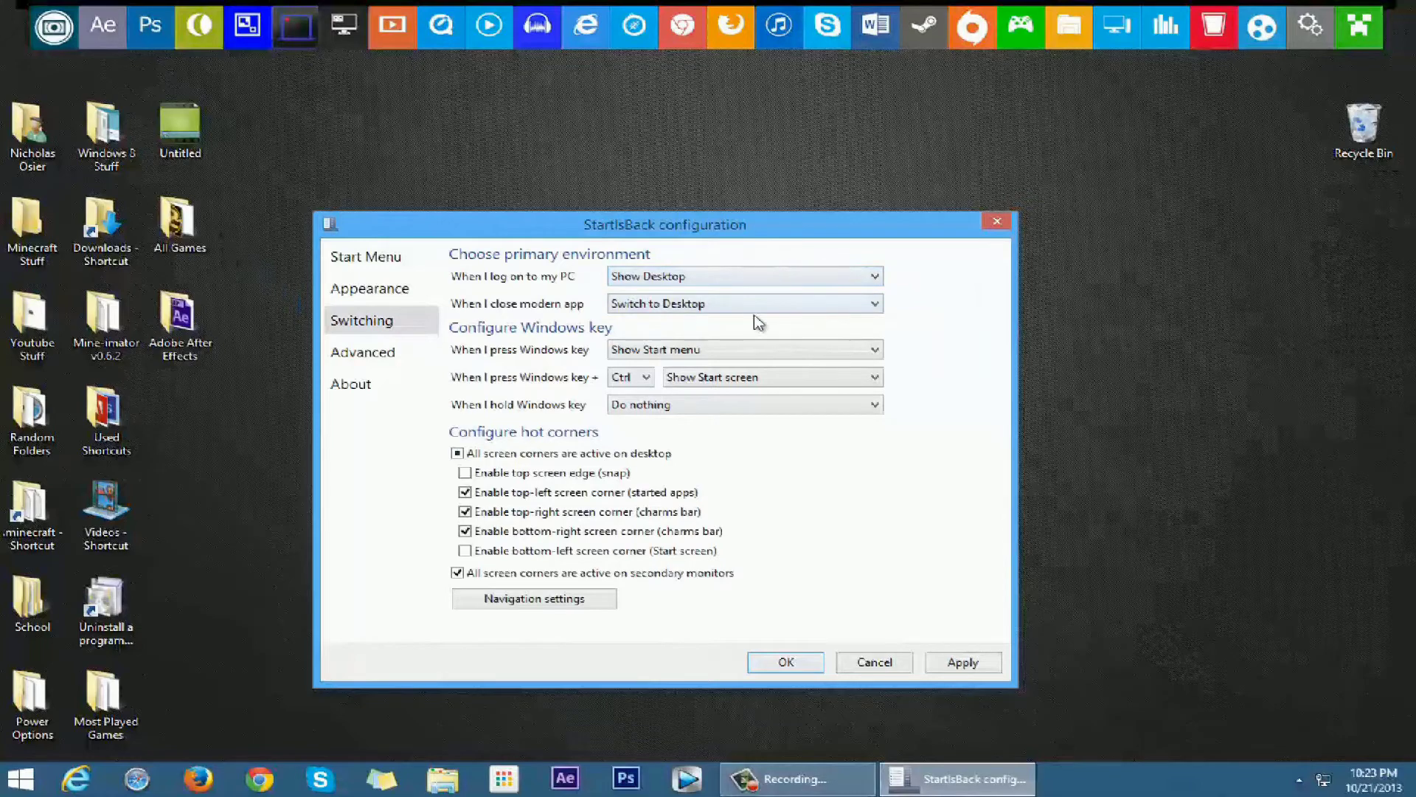
# Keep Switch to Desktop after closing modern apps, then test Ctrl+Windows and visit the Start screen.
pyautogui.click(704, 303)
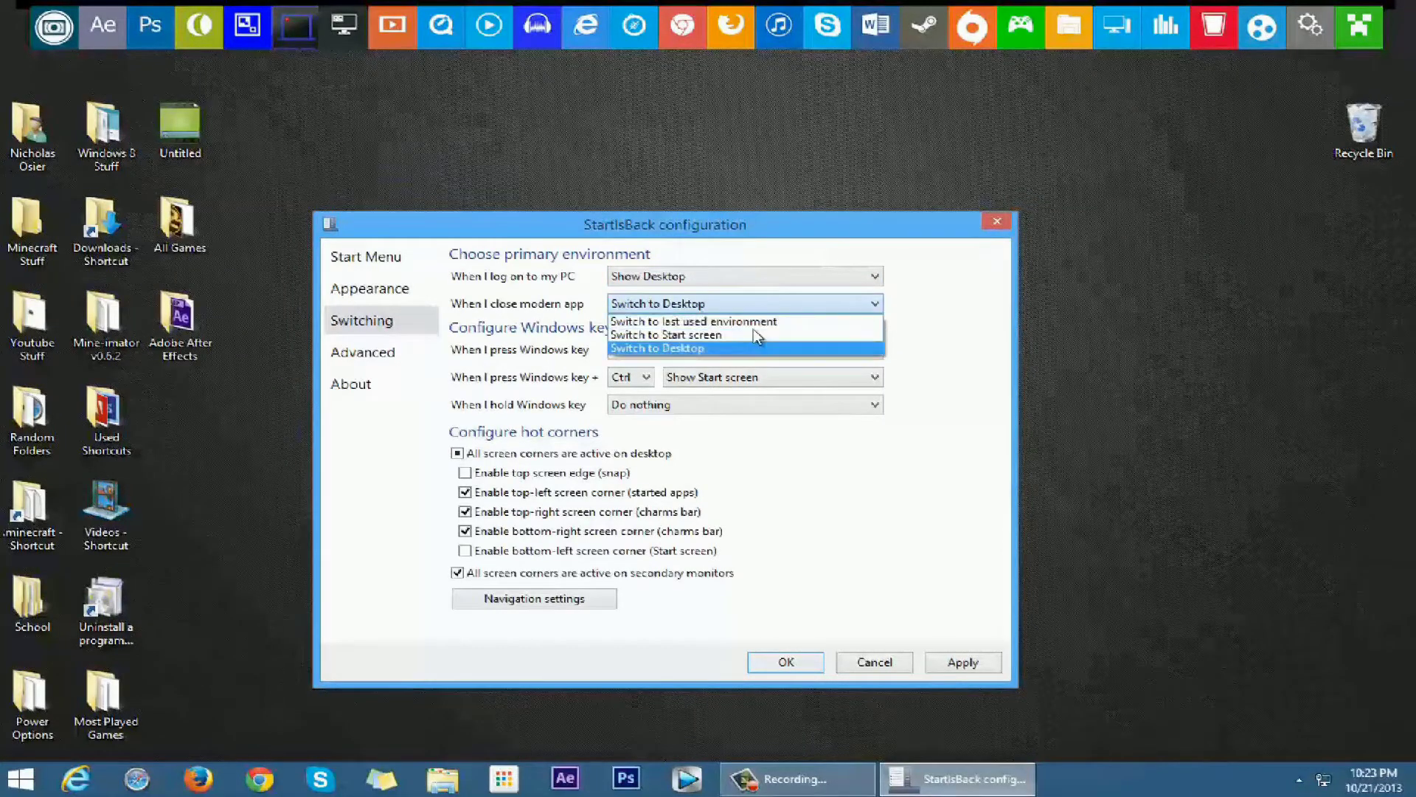
pyautogui.click(720, 350)
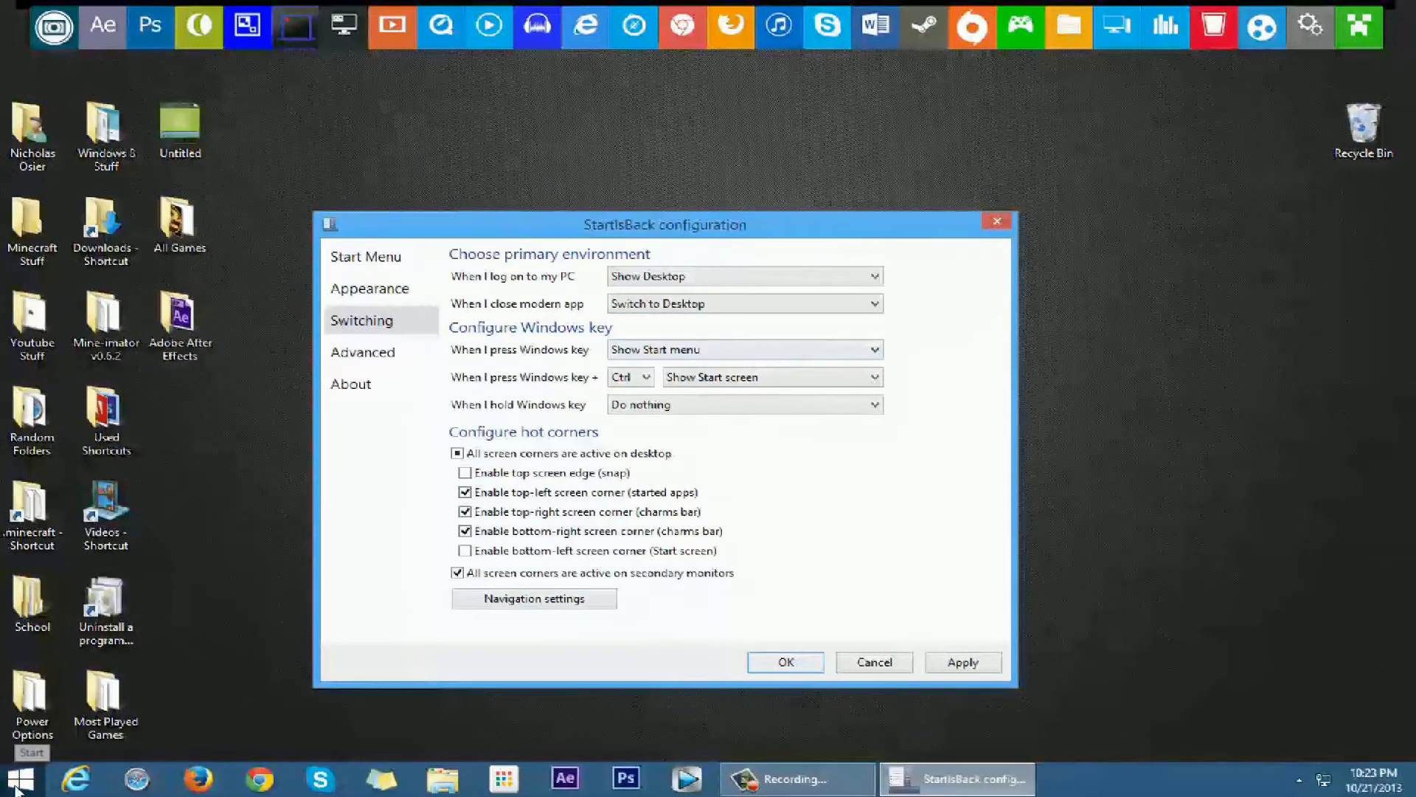
pyautogui.press('ctrl+super')
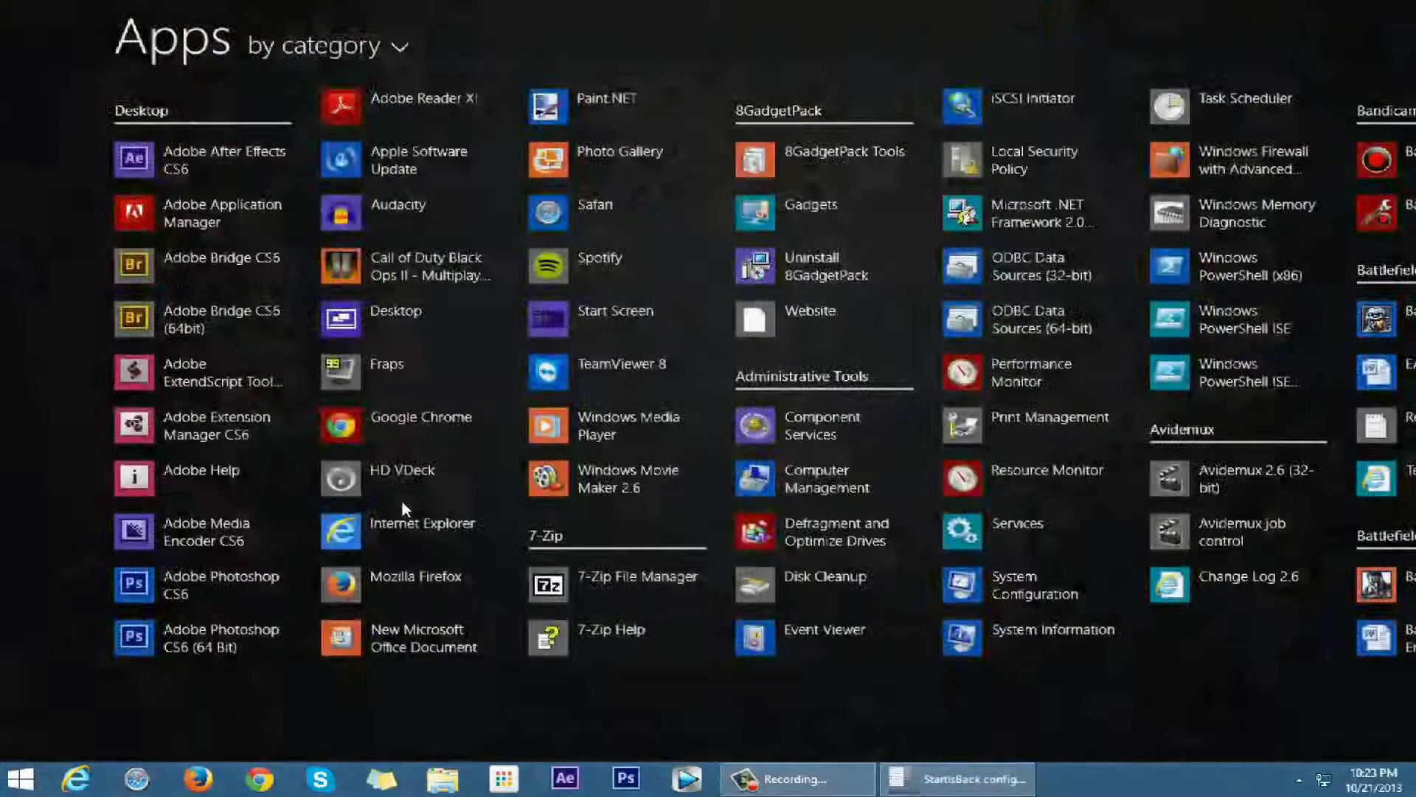
pyautogui.click(129, 709)
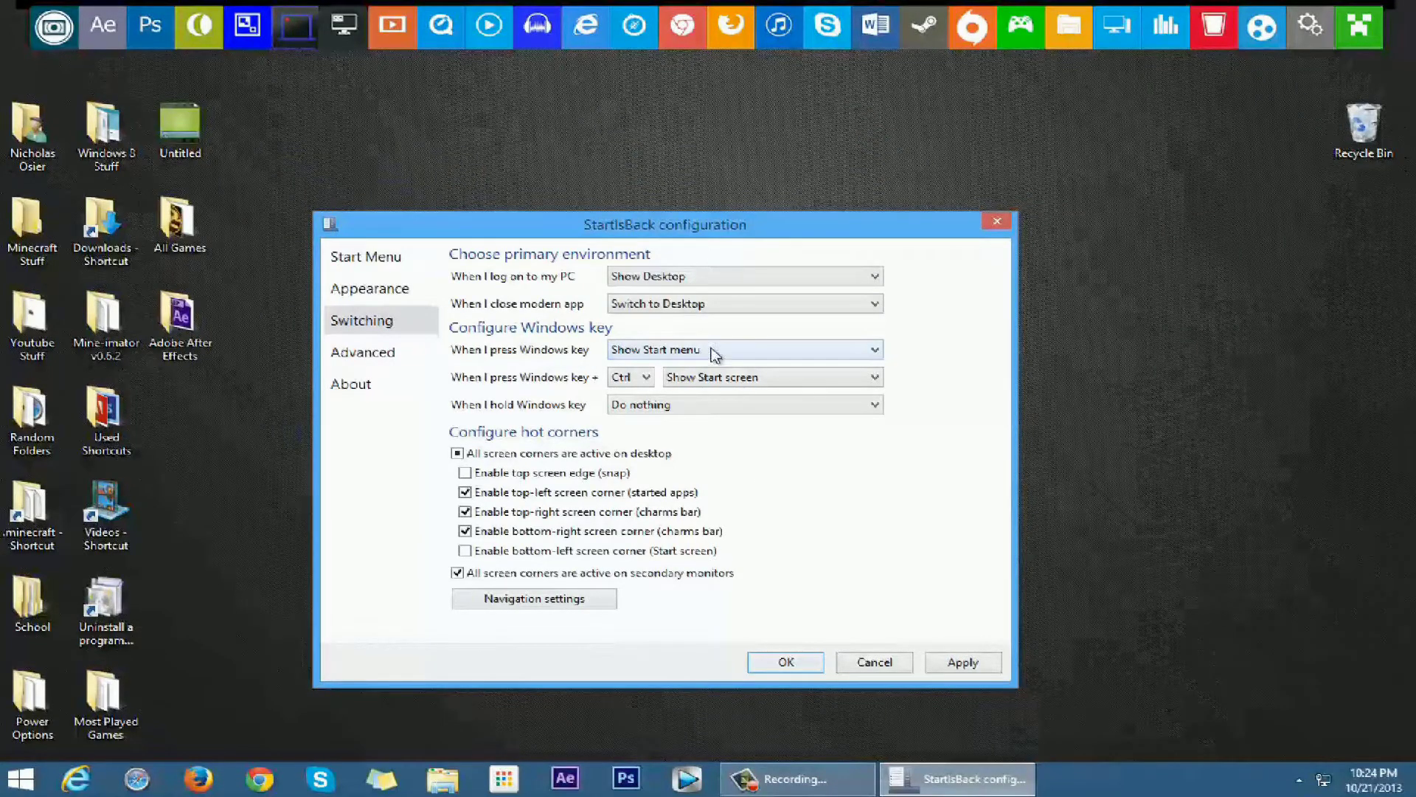
# Test the Windows key and Ctrl+Windows shortcuts, then return to the configuration window.
pyautogui.press('super')
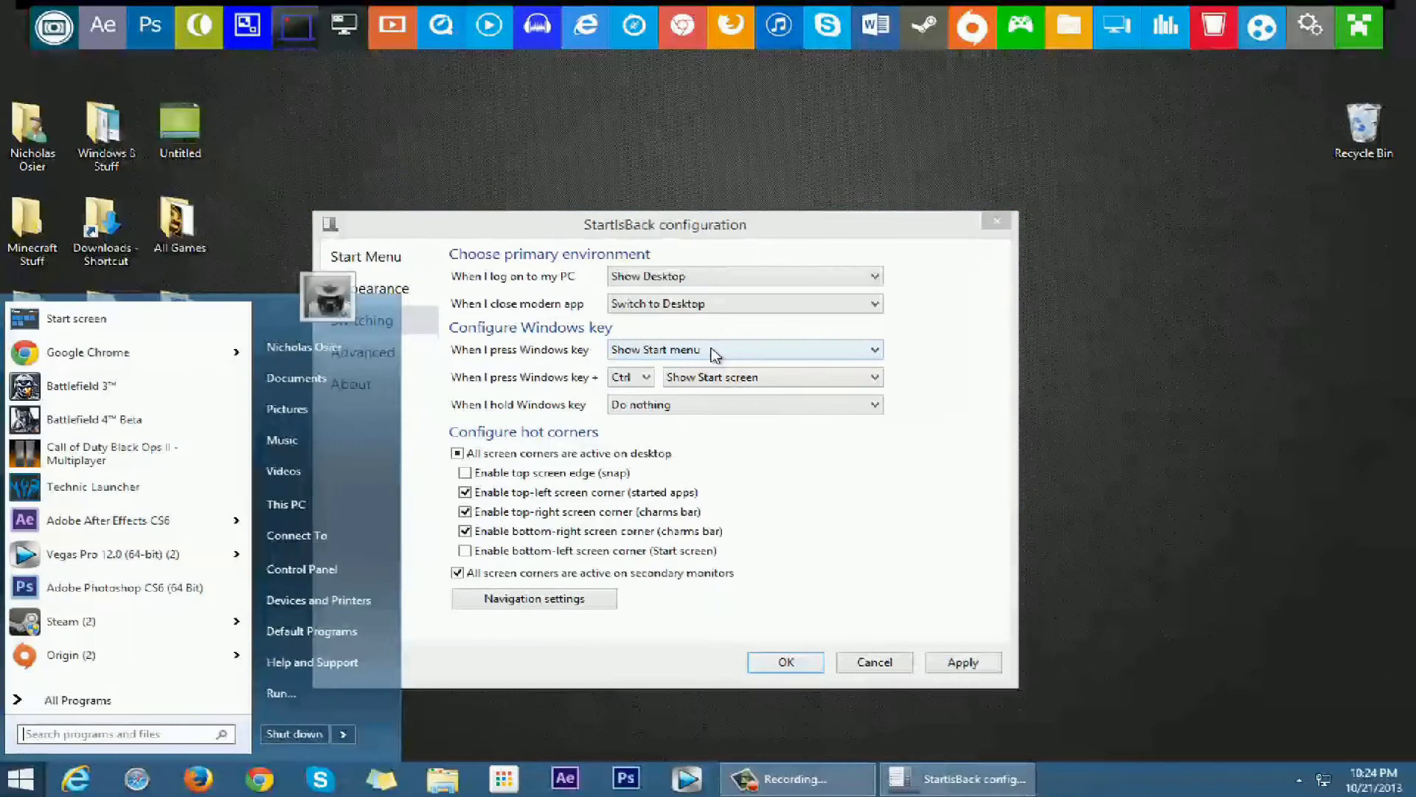
pyautogui.press('super')
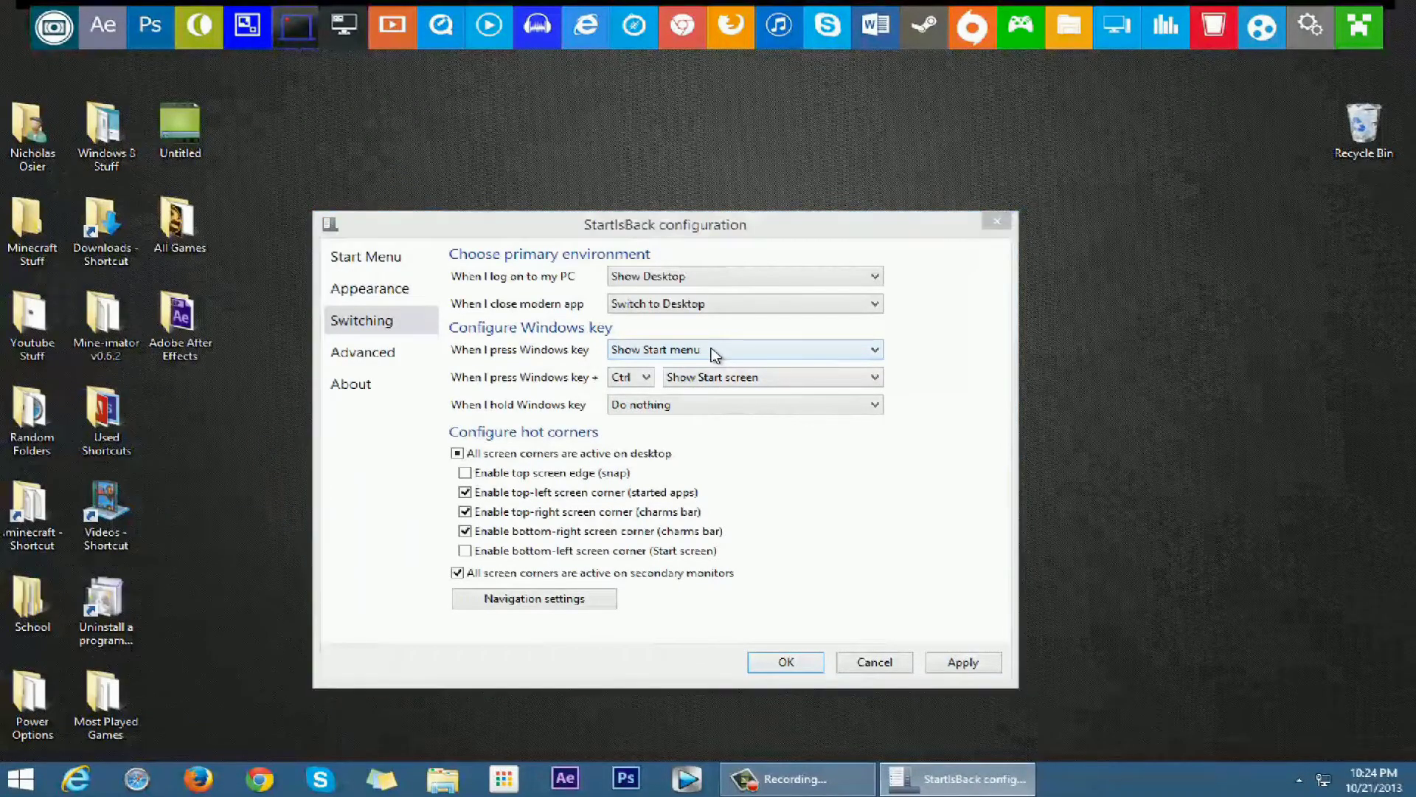
pyautogui.press('ctrl+super')
pyautogui.press('Escape')
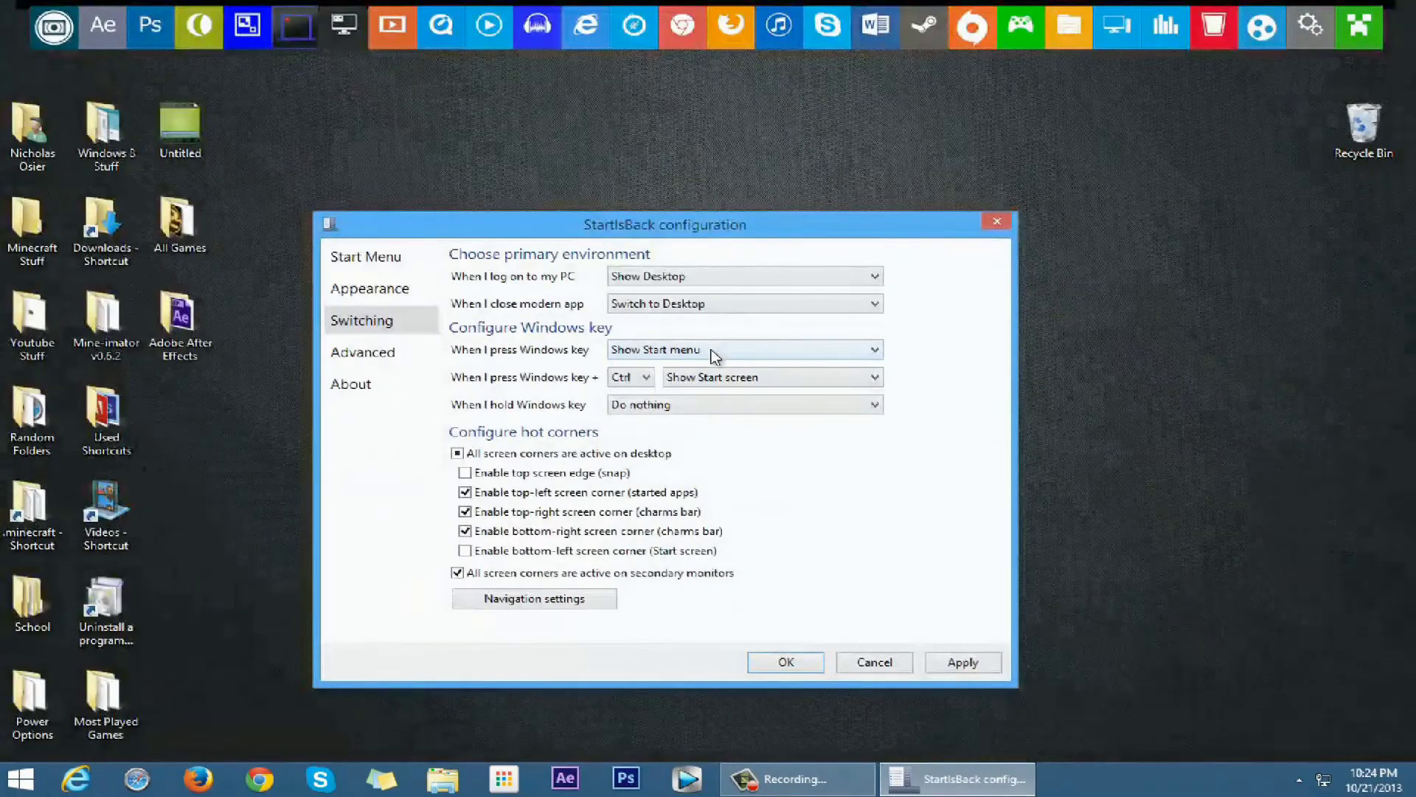
# Set holding the Windows key to 'Show everything at once (focus search)', apply, and test it.
pyautogui.click(705, 411)
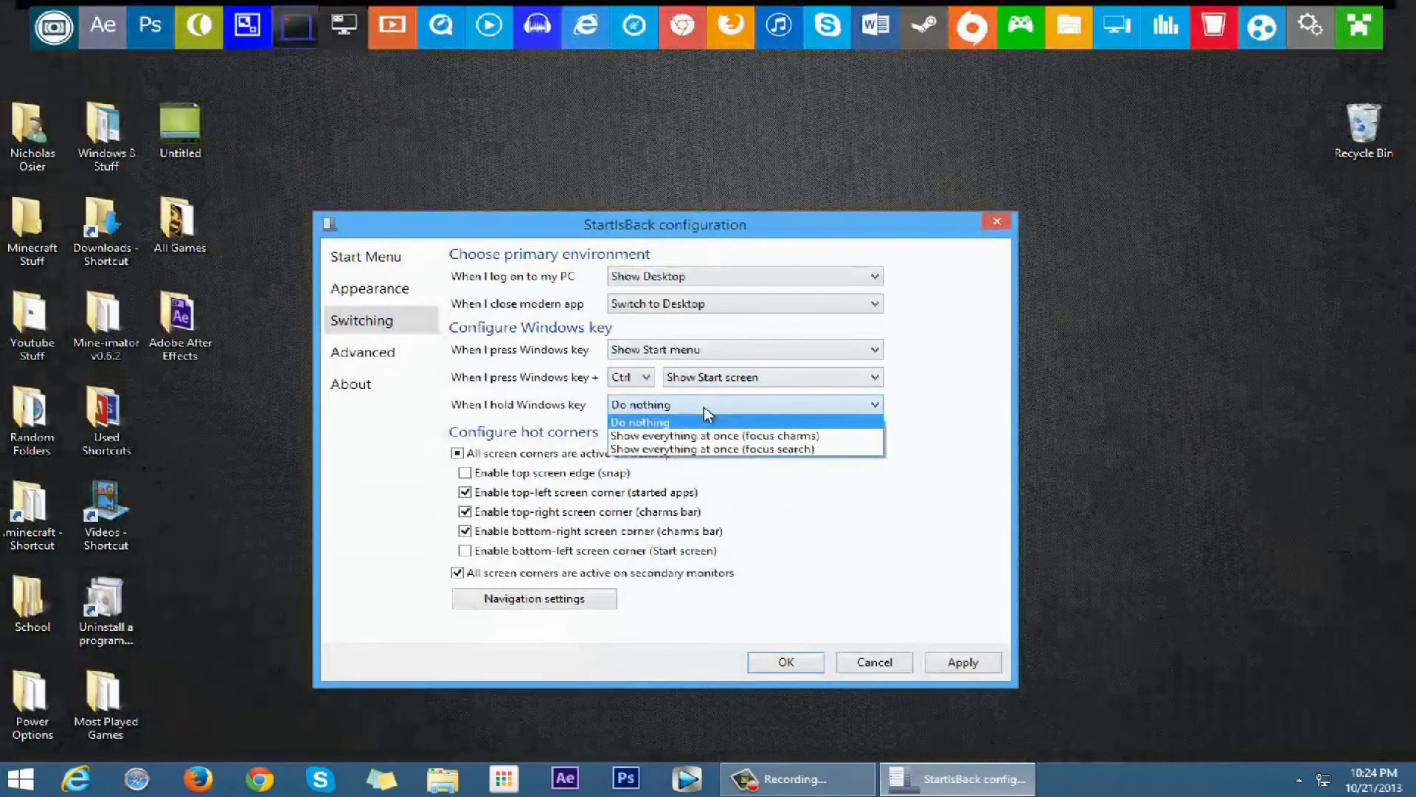
pyautogui.click(709, 450)
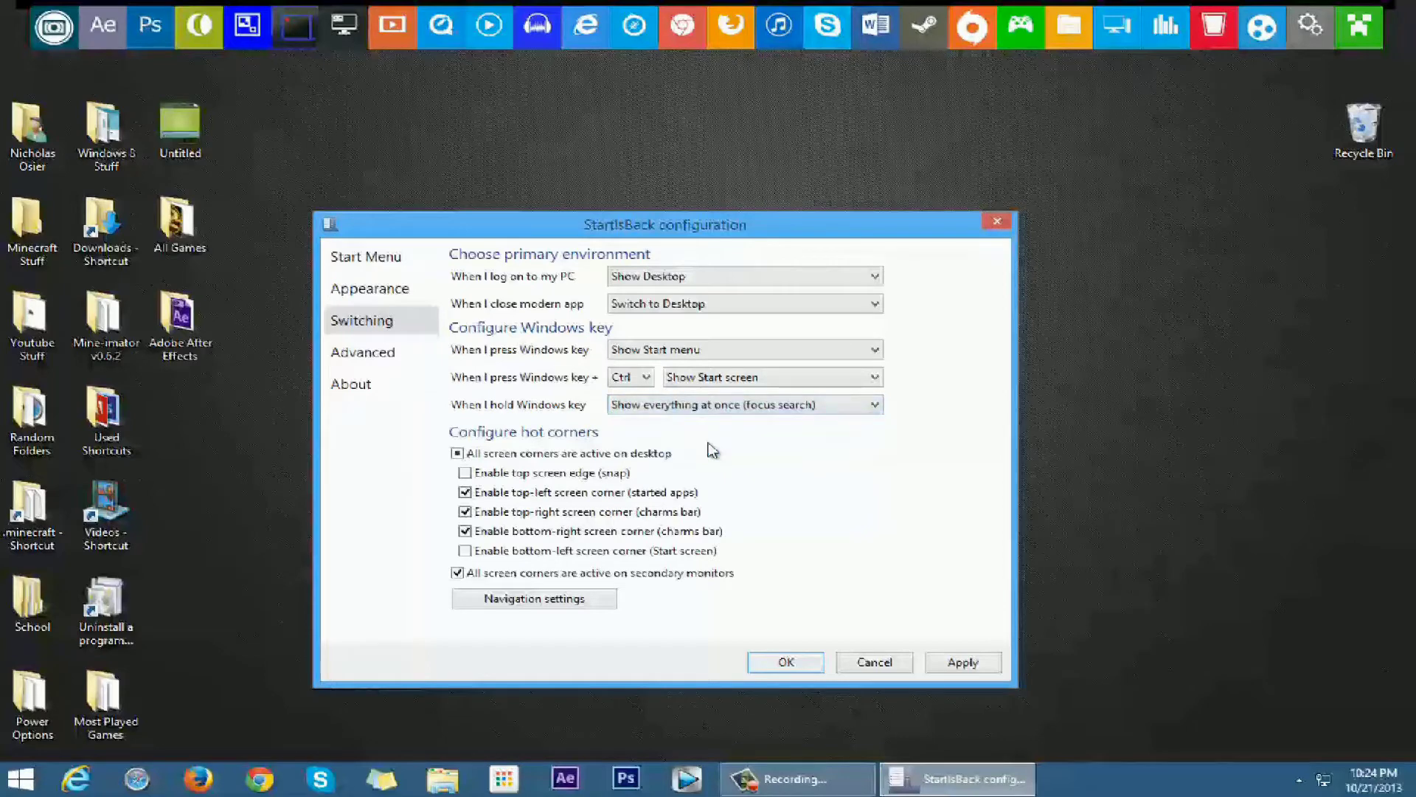
pyautogui.press('super')
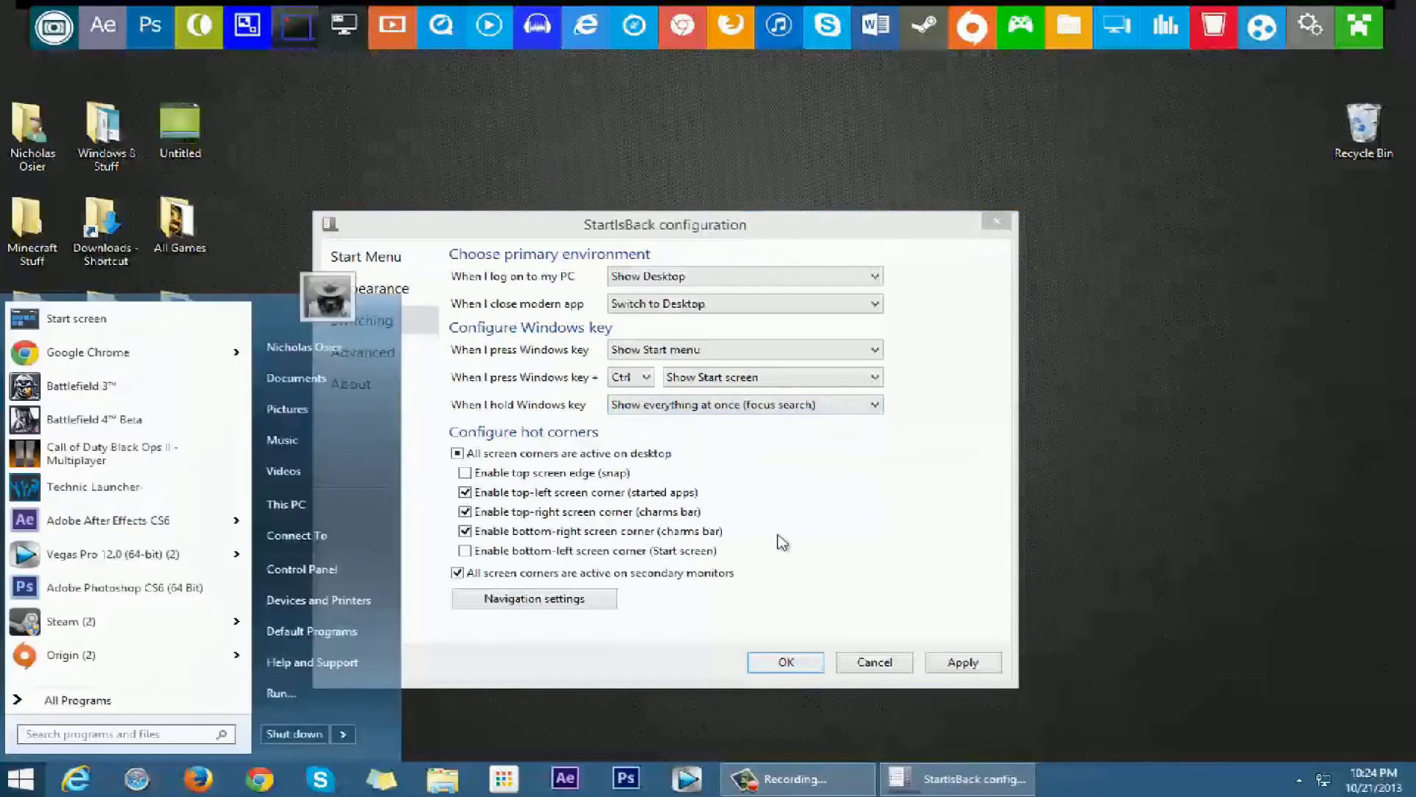
pyautogui.click(959, 662)
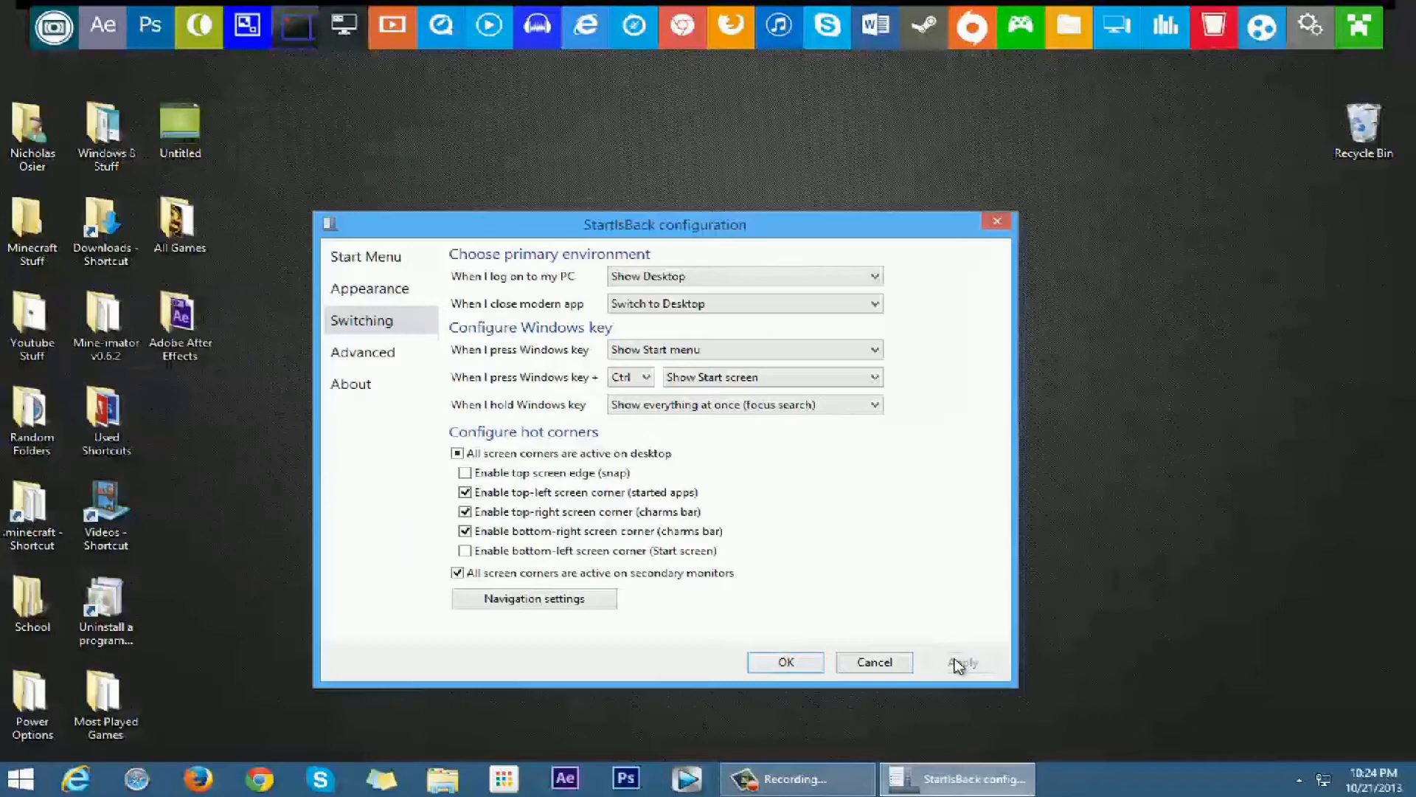
pyautogui.press('super')
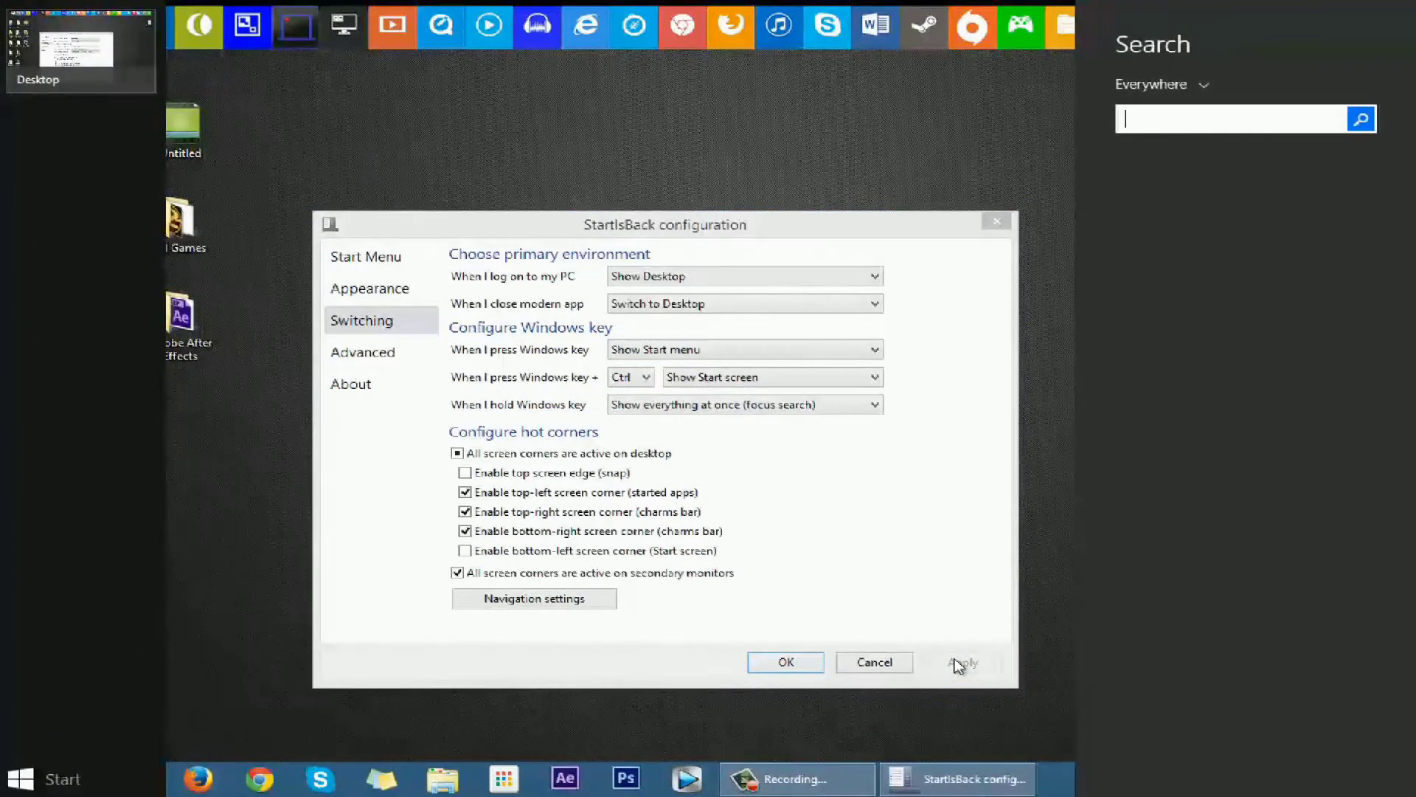
pyautogui.press('super')
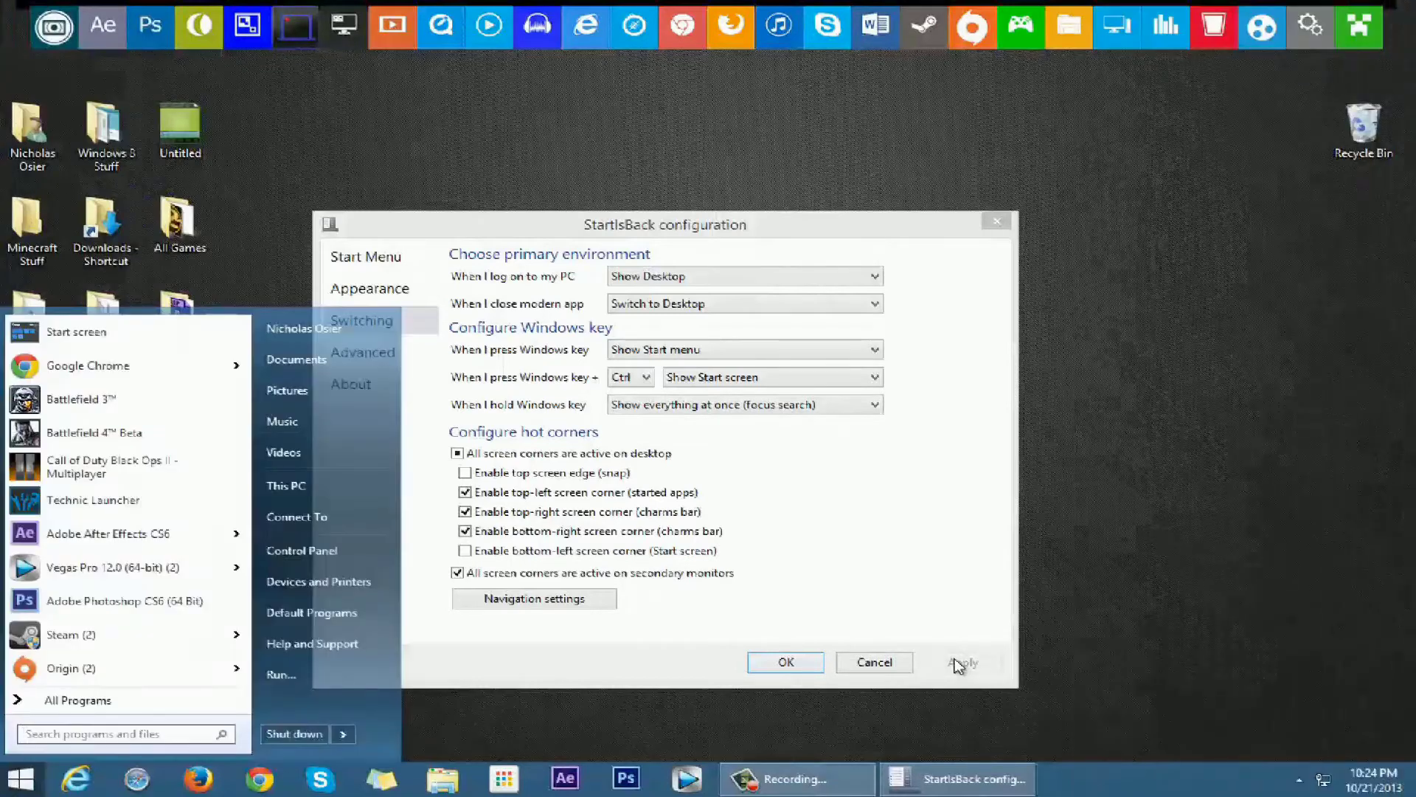
# Enable the bottom-left screen corner, keeping the focus-search option for holding Windows.
pyautogui.click(924, 616)
pyautogui.click(768, 407)
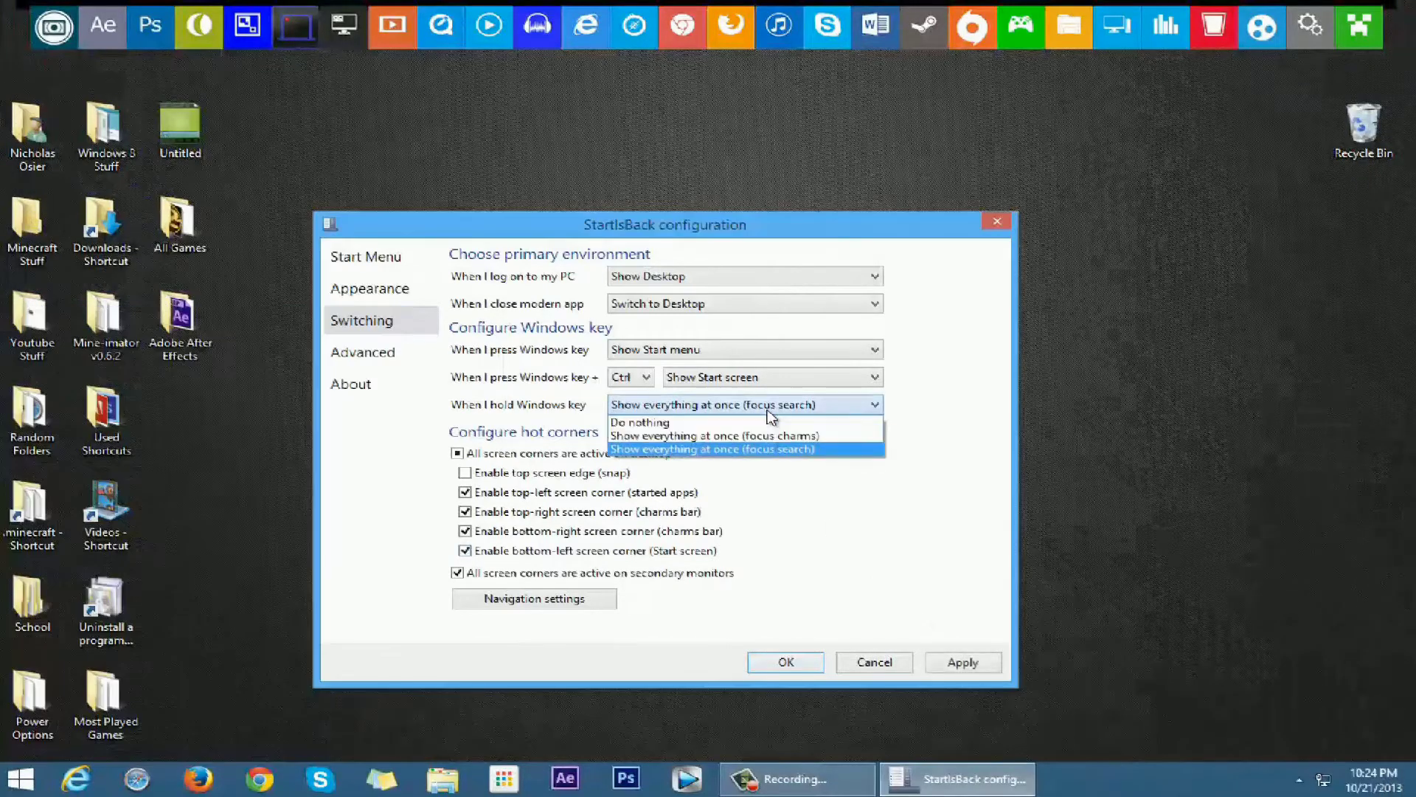
pyautogui.click(767, 411)
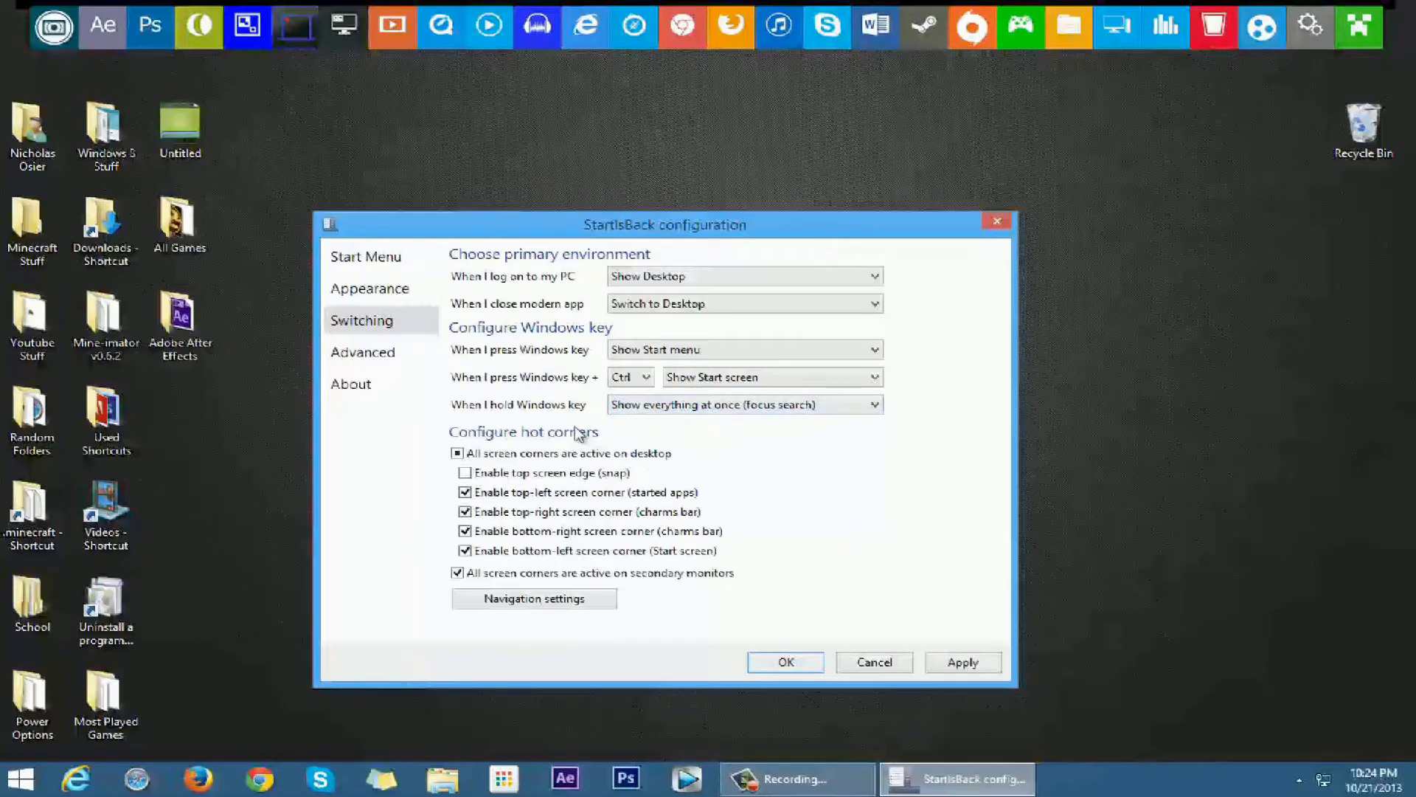
# Switch to the Advanced settings and check the taskbar in the Apps view and Start screen.
pyautogui.click(375, 351)
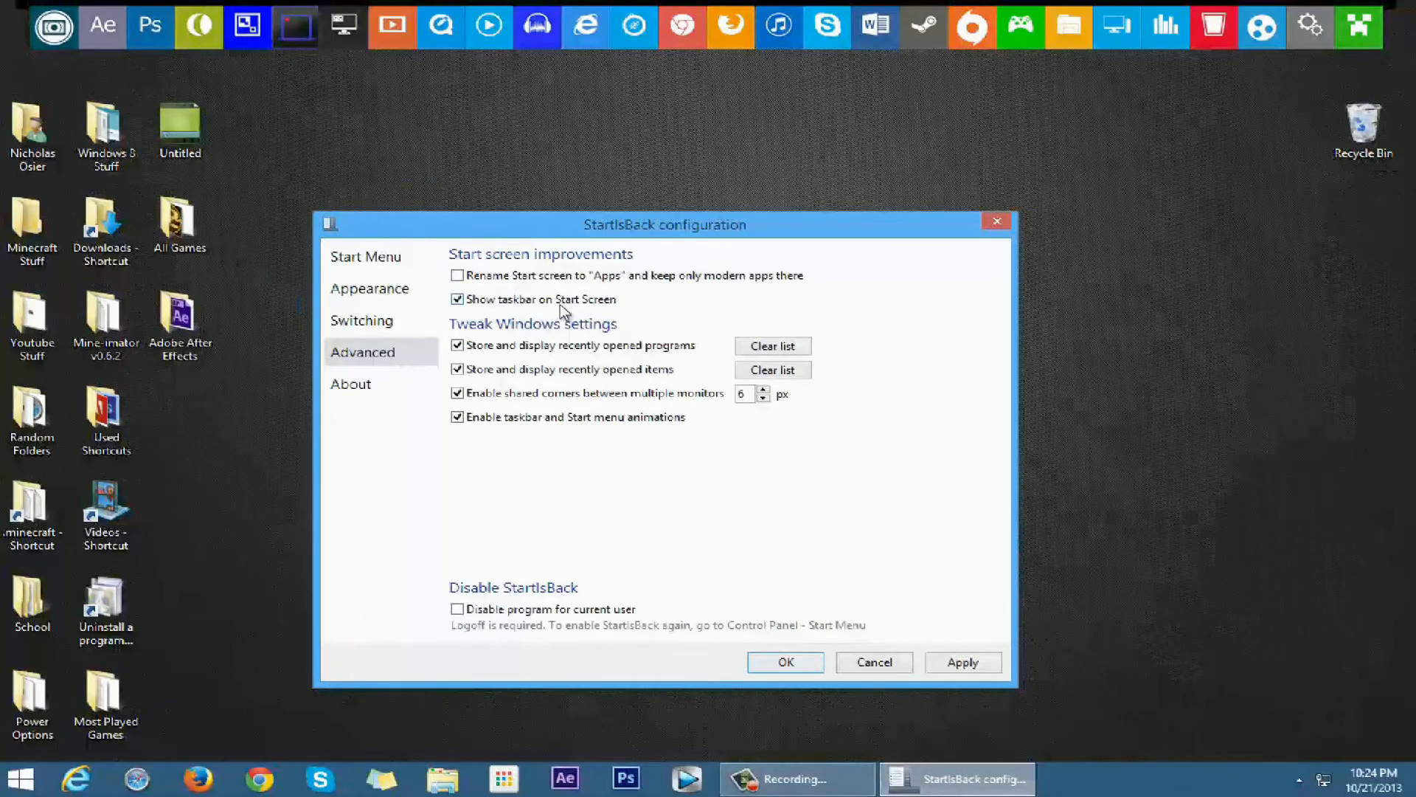
pyautogui.click(20, 778)
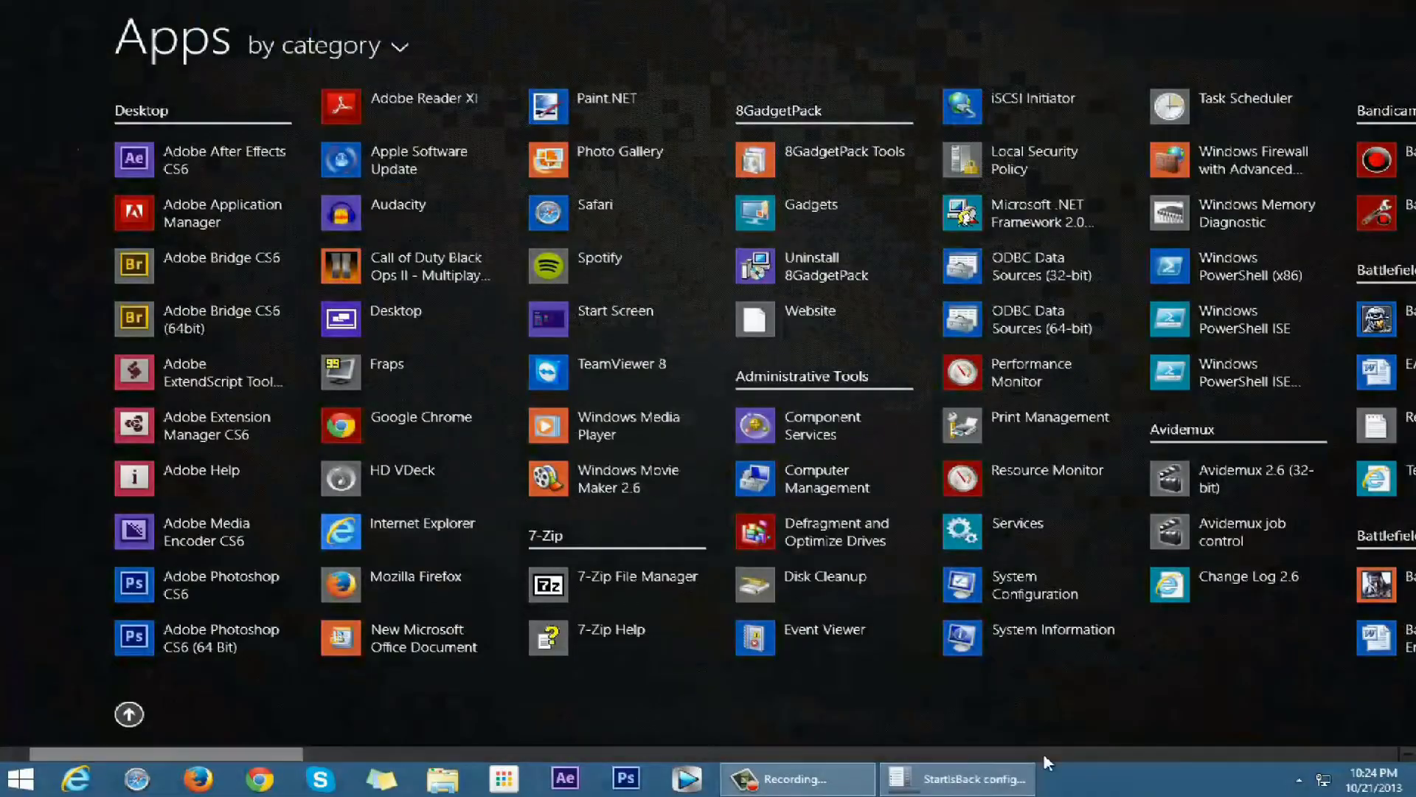
pyautogui.click(129, 714)
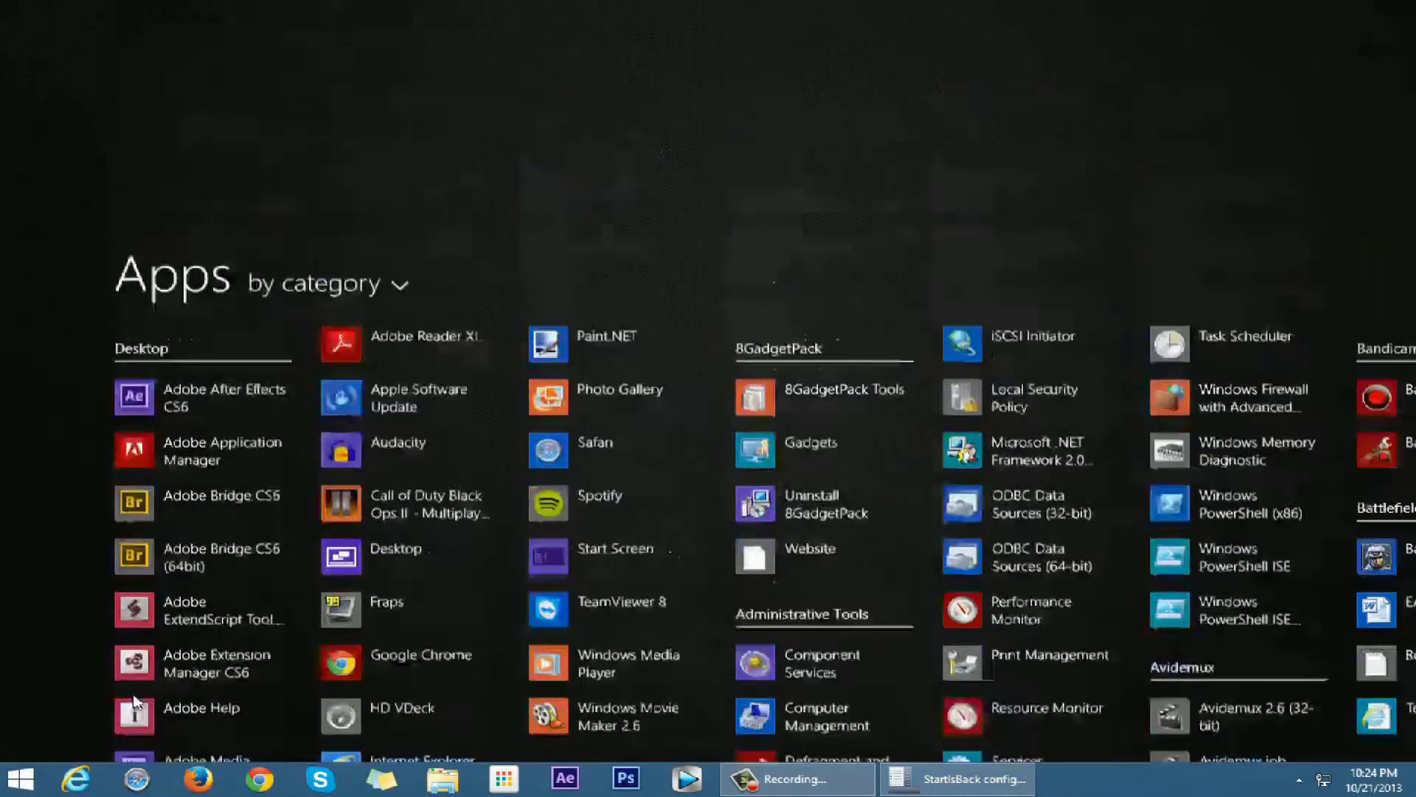
pyautogui.scroll(-3, 158, 467)
pyautogui.scroll(3, 168, 471)
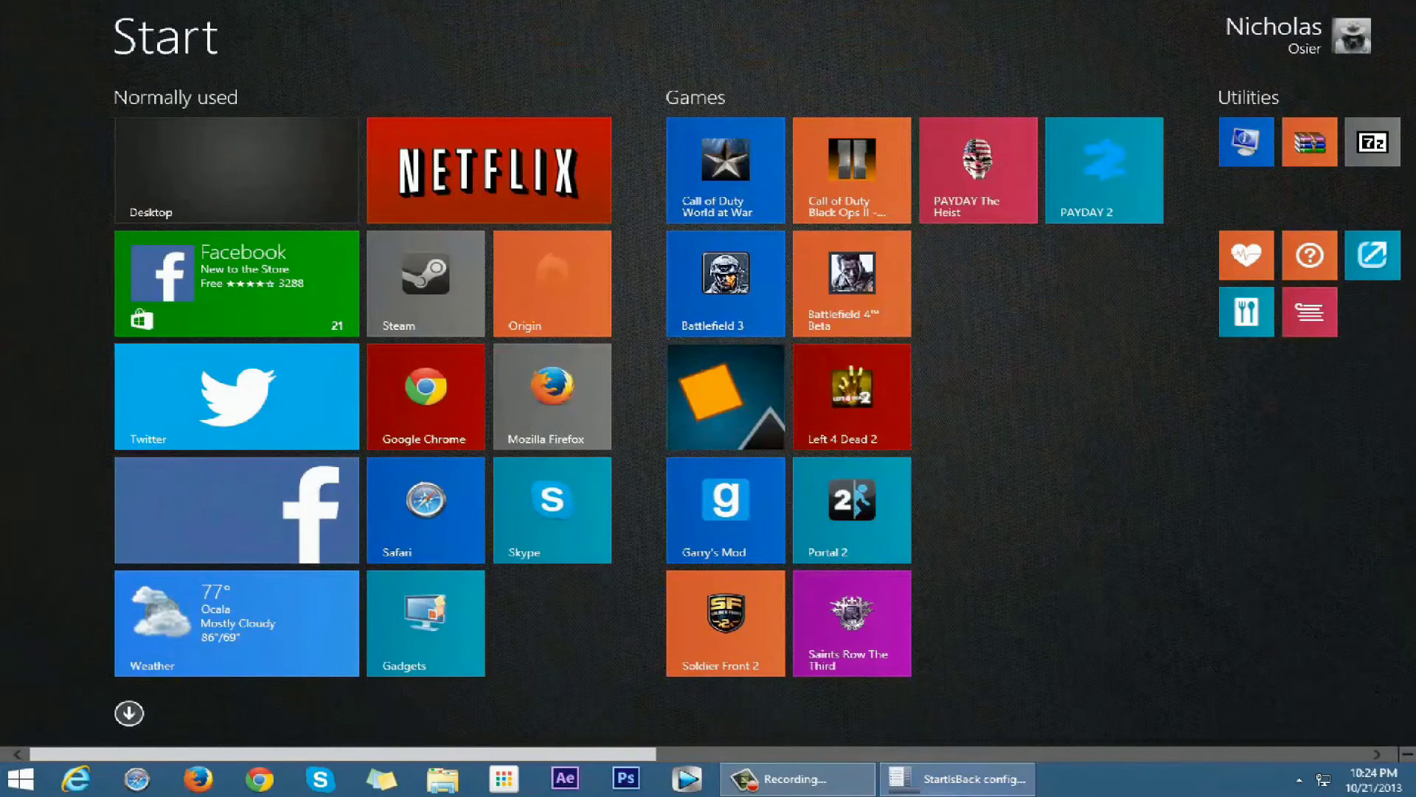
pyautogui.click(978, 770)
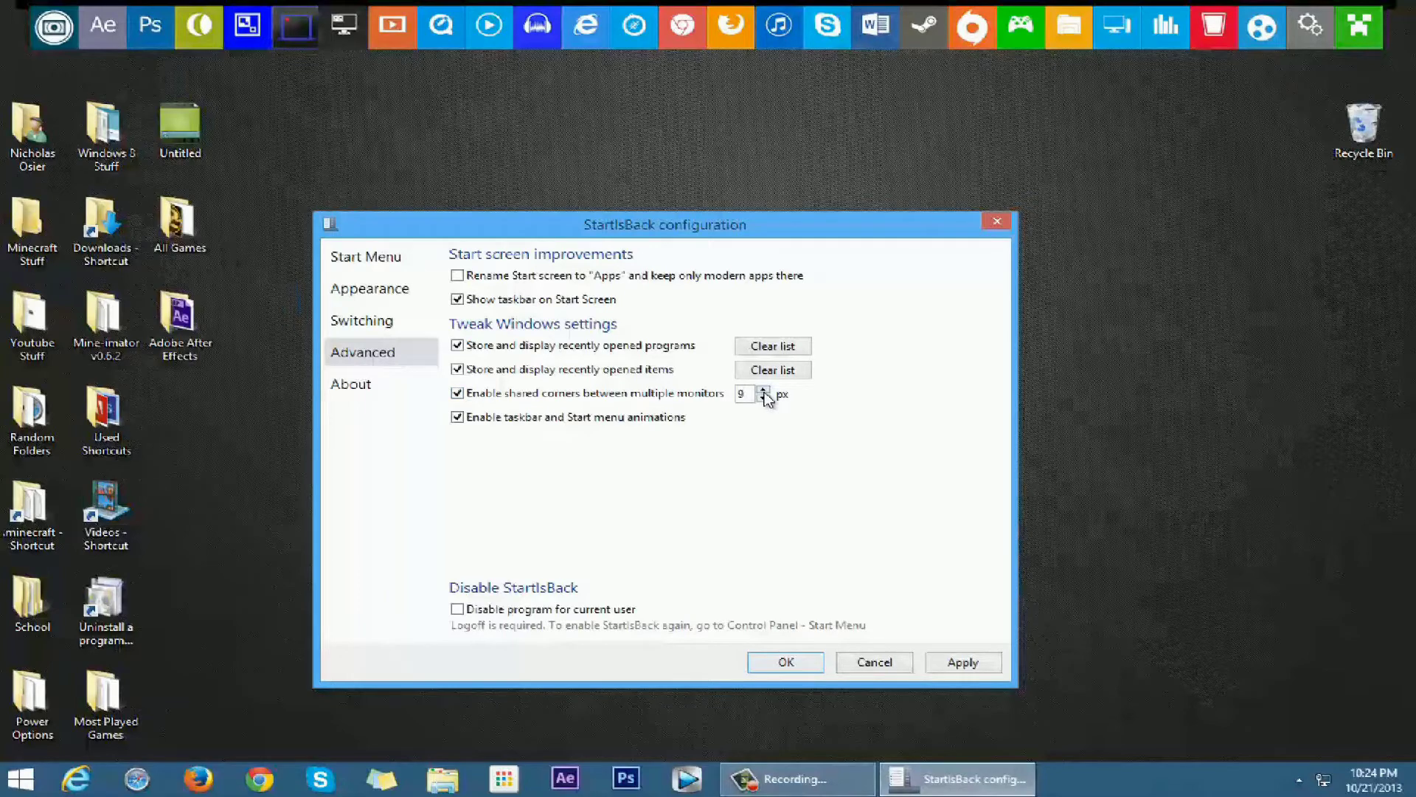
# Raise shared corners between multiple monitors from 9 to 10 px and recheck the Start screen.
pyautogui.click(765, 390)
pyautogui.press('super')
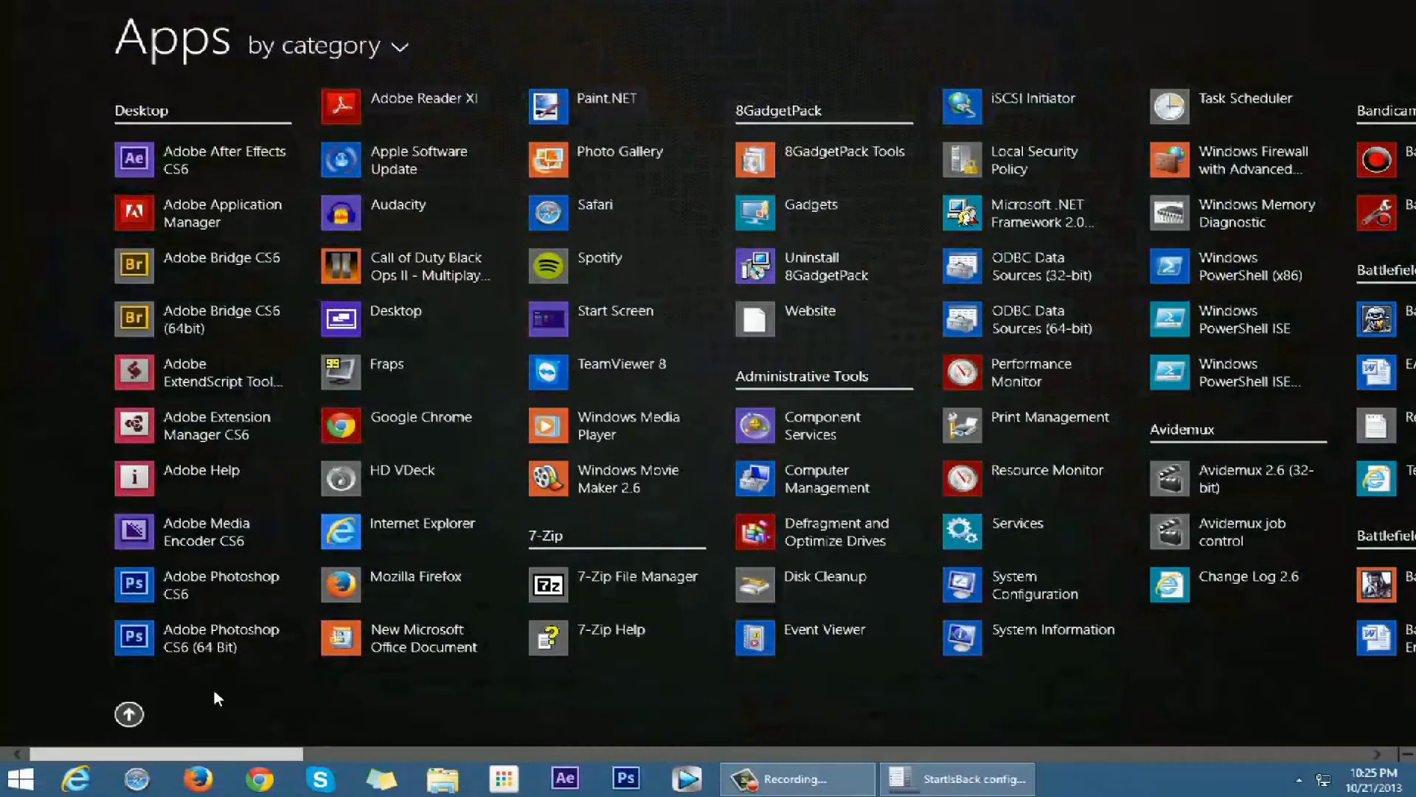
pyautogui.click(130, 714)
pyautogui.click(20, 779)
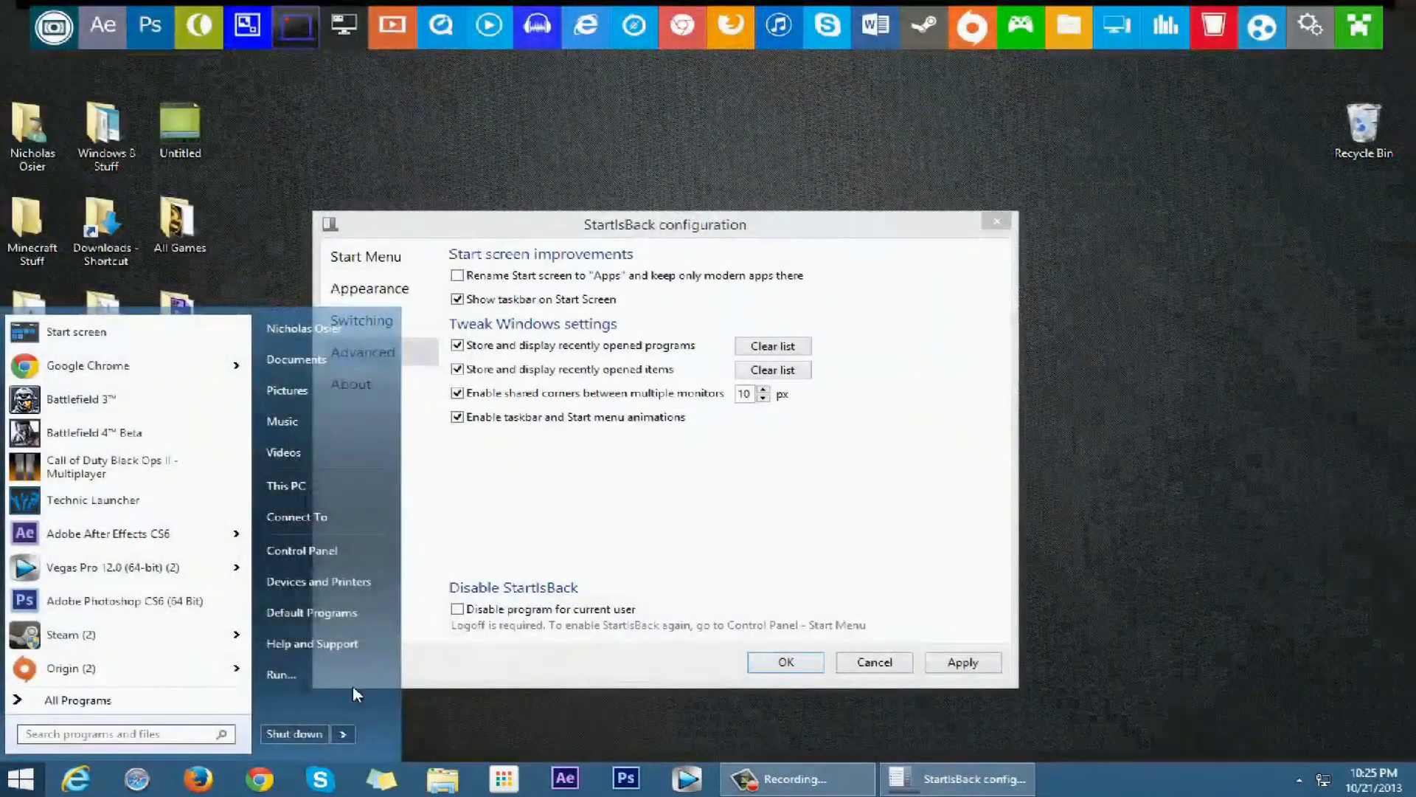
pyautogui.click(626, 731)
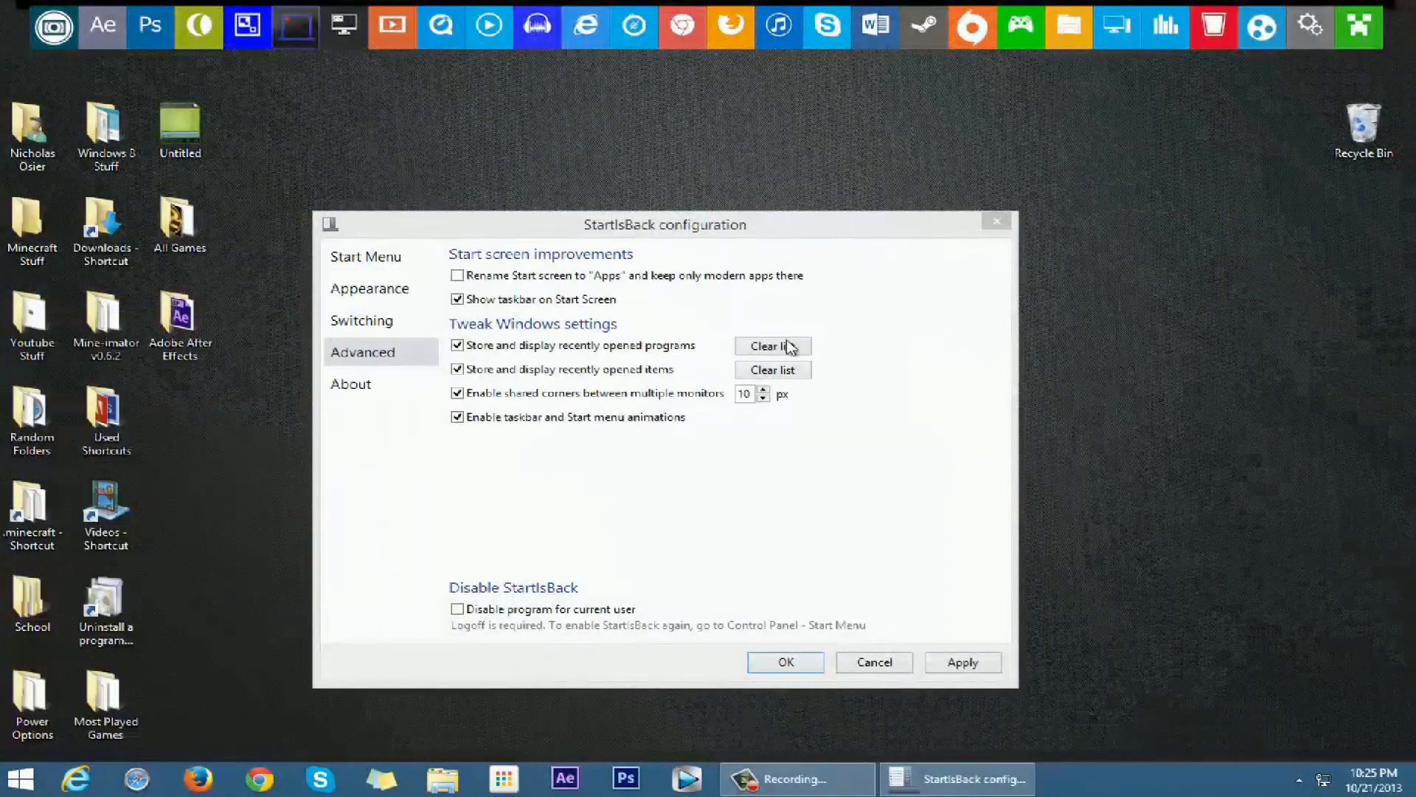
# Apply the StartIsBack settings, close the configuration with OK, and move its shortcut beside Used Shortcuts.
pyautogui.click(353, 383)
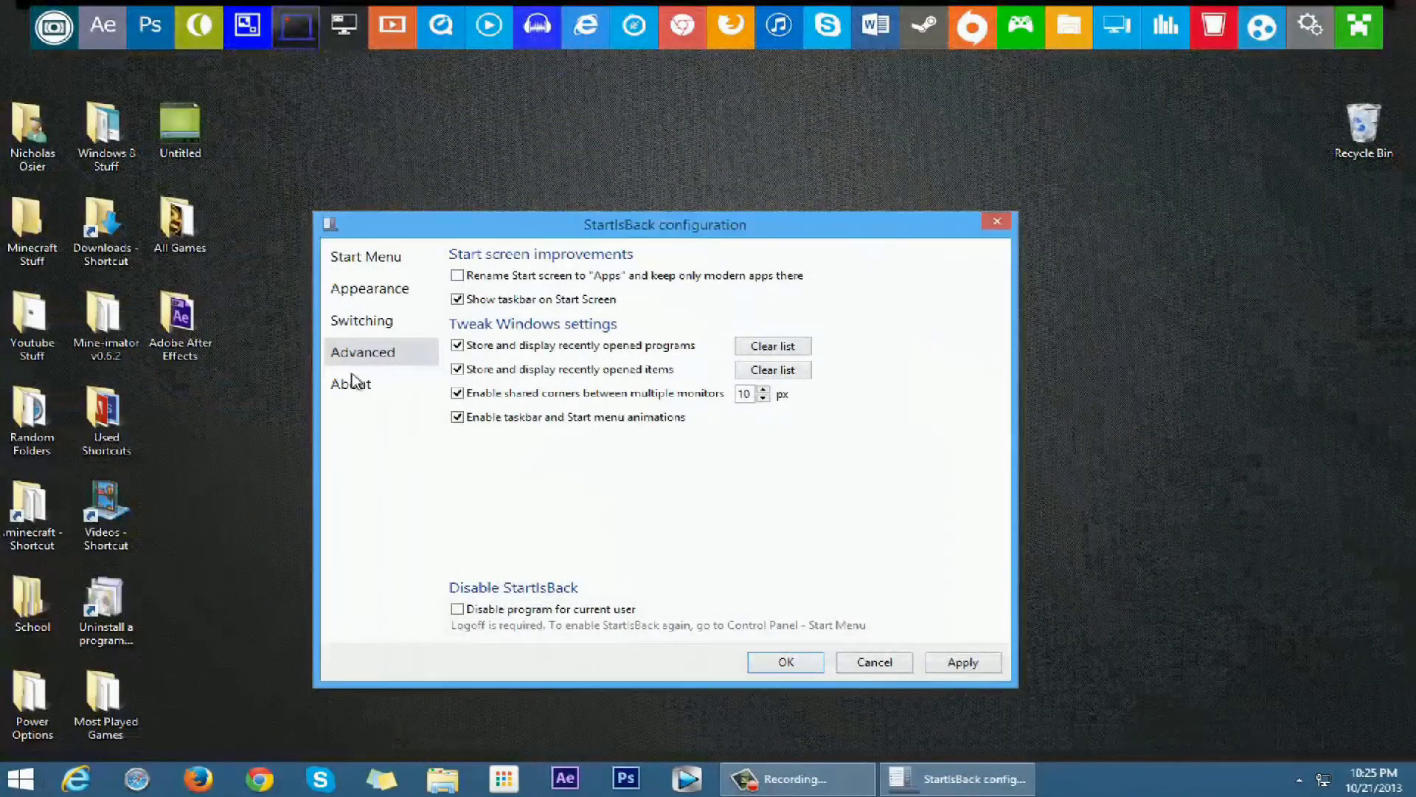
pyautogui.click(963, 662)
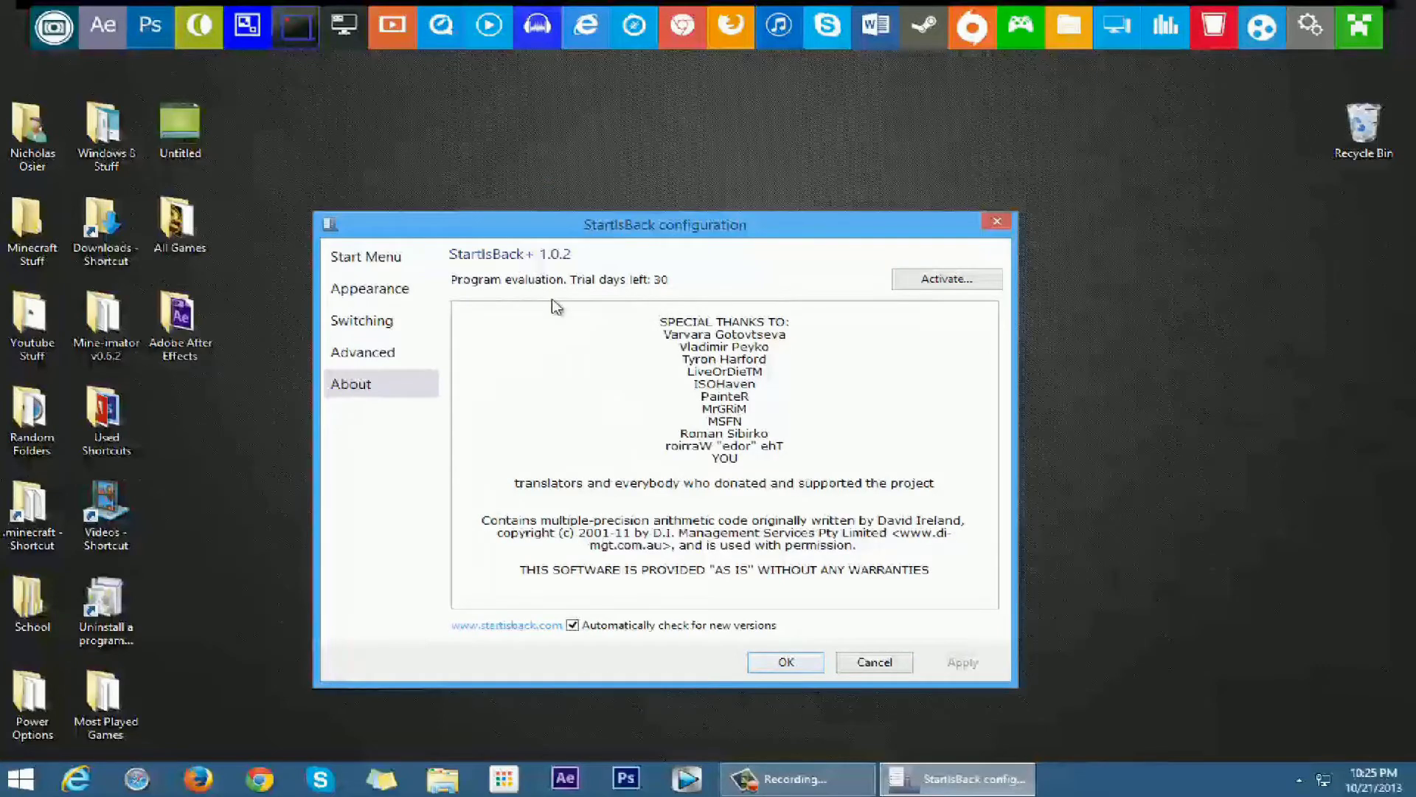
pyautogui.click(786, 662)
pyautogui.moveTo(642, 402); pyautogui.dragTo(216, 480)
pyautogui.click(450, 513)
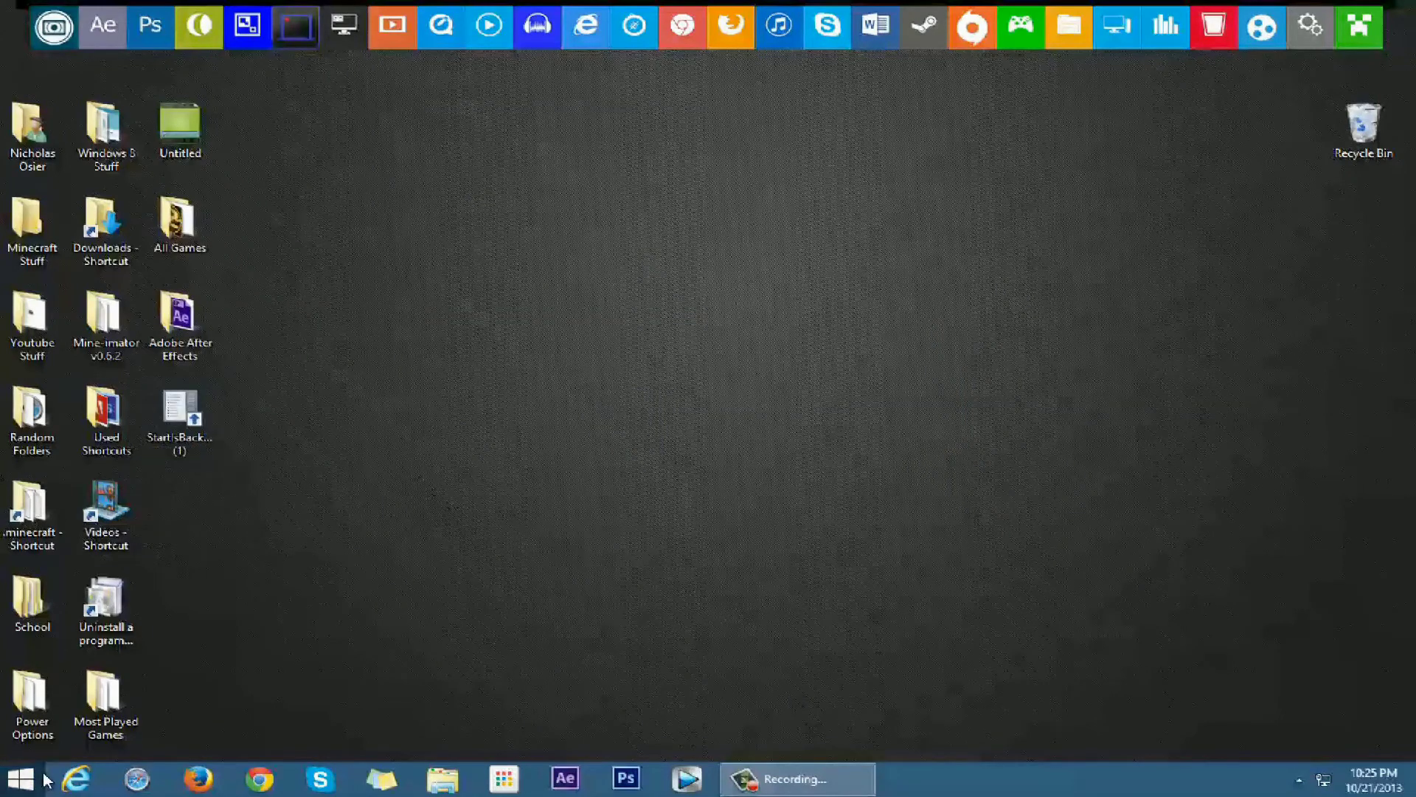
# Uncheck Hide user account picture under Appearance, apply it, and view the picture in the Start menu.
pyautogui.click(20, 779)
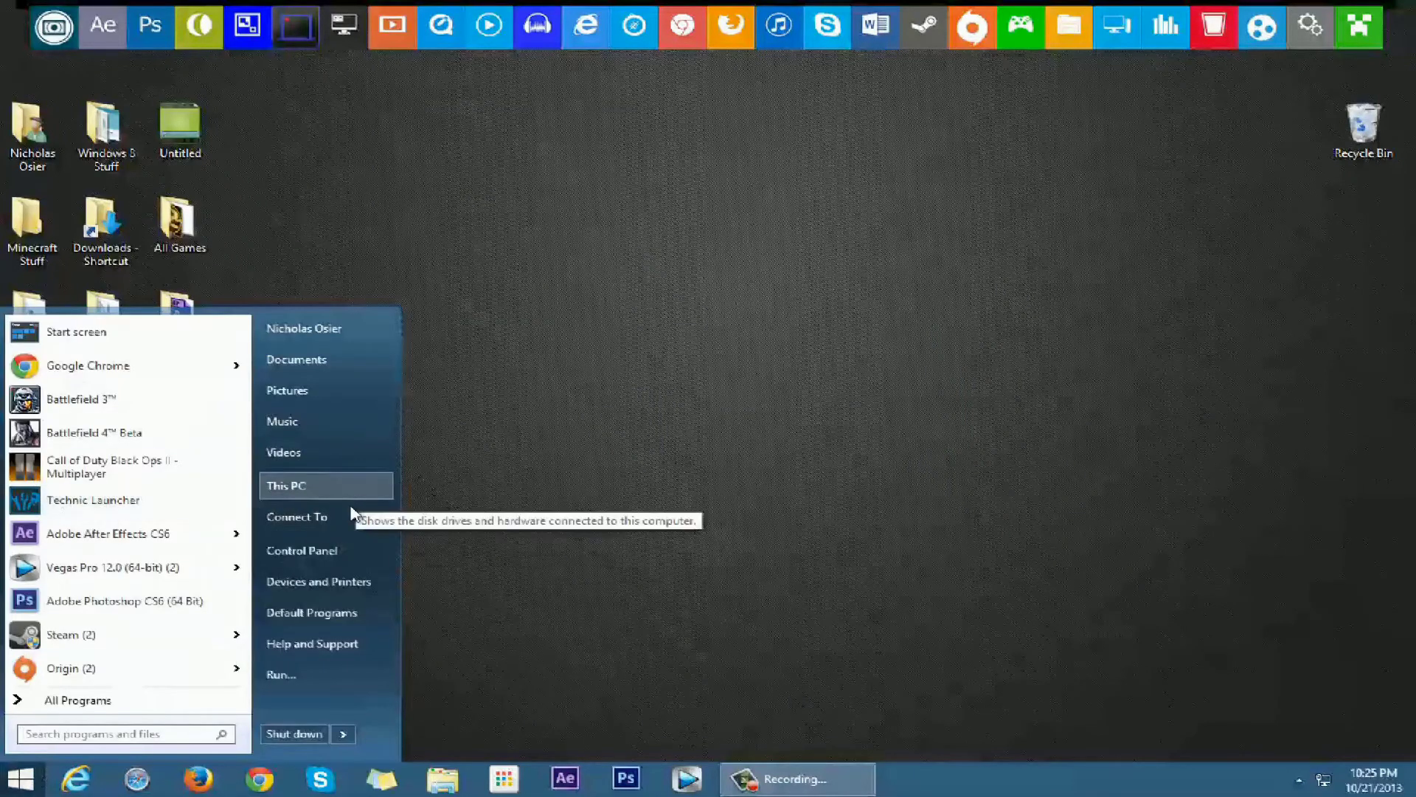
pyautogui.click(465, 429)
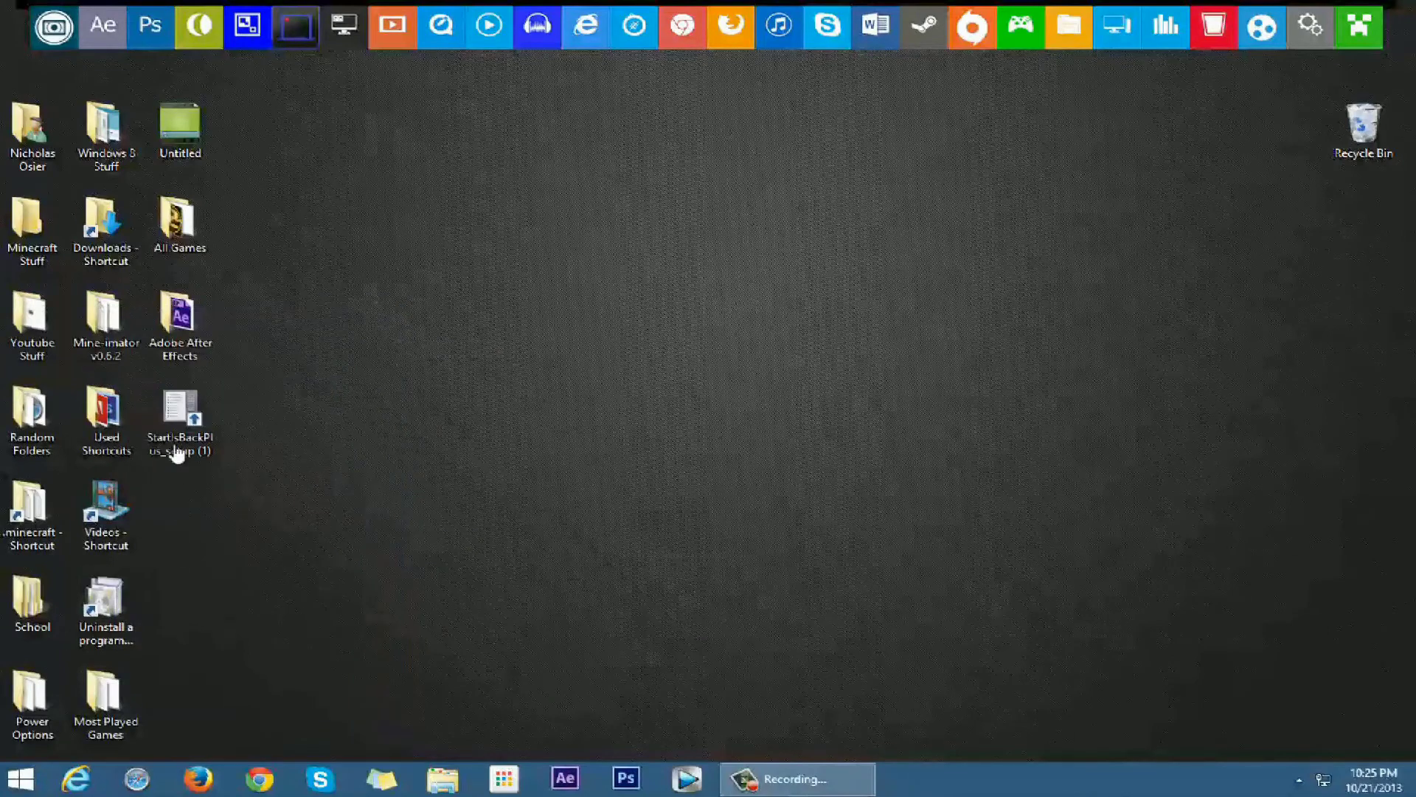
pyautogui.rightClick(34, 768)
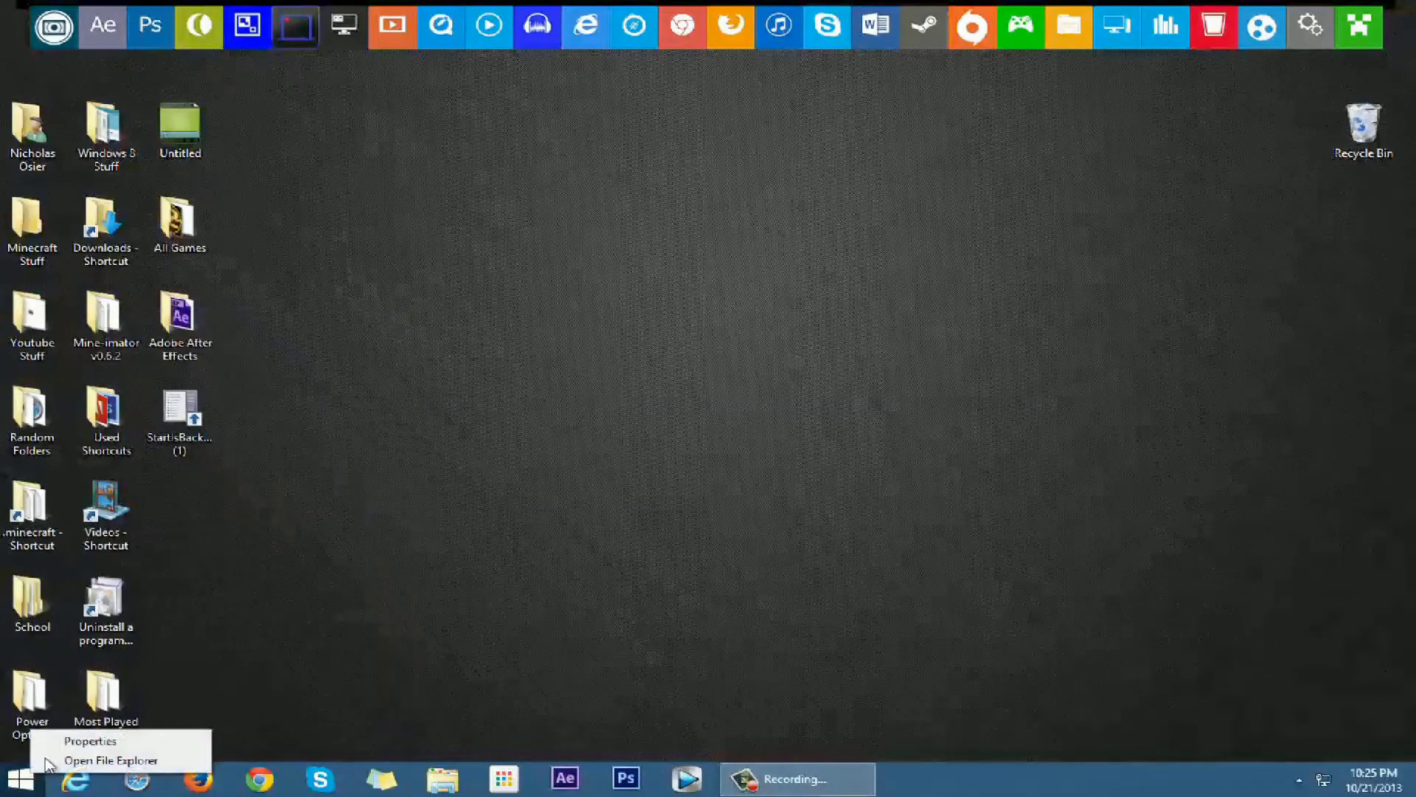
pyautogui.click(84, 741)
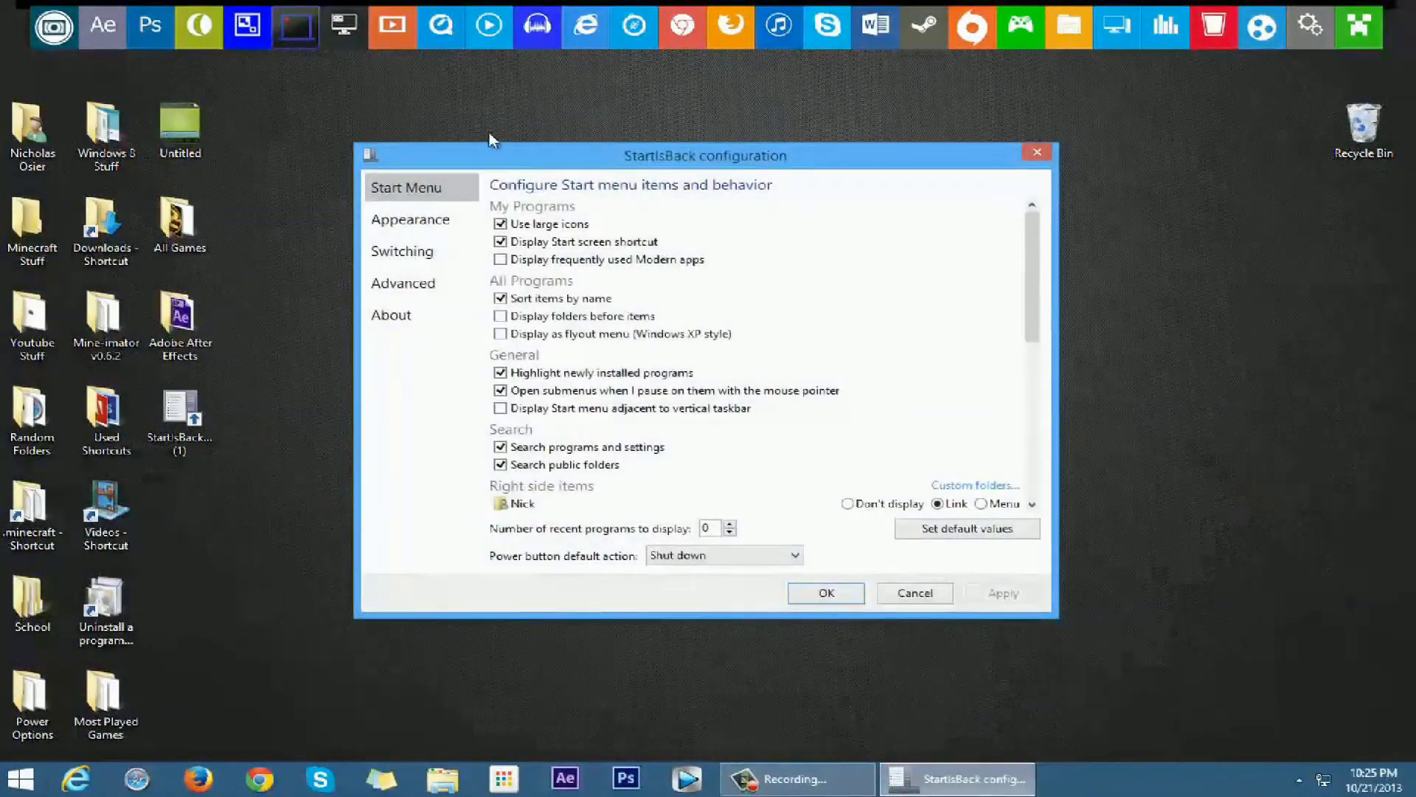
pyautogui.click(410, 221)
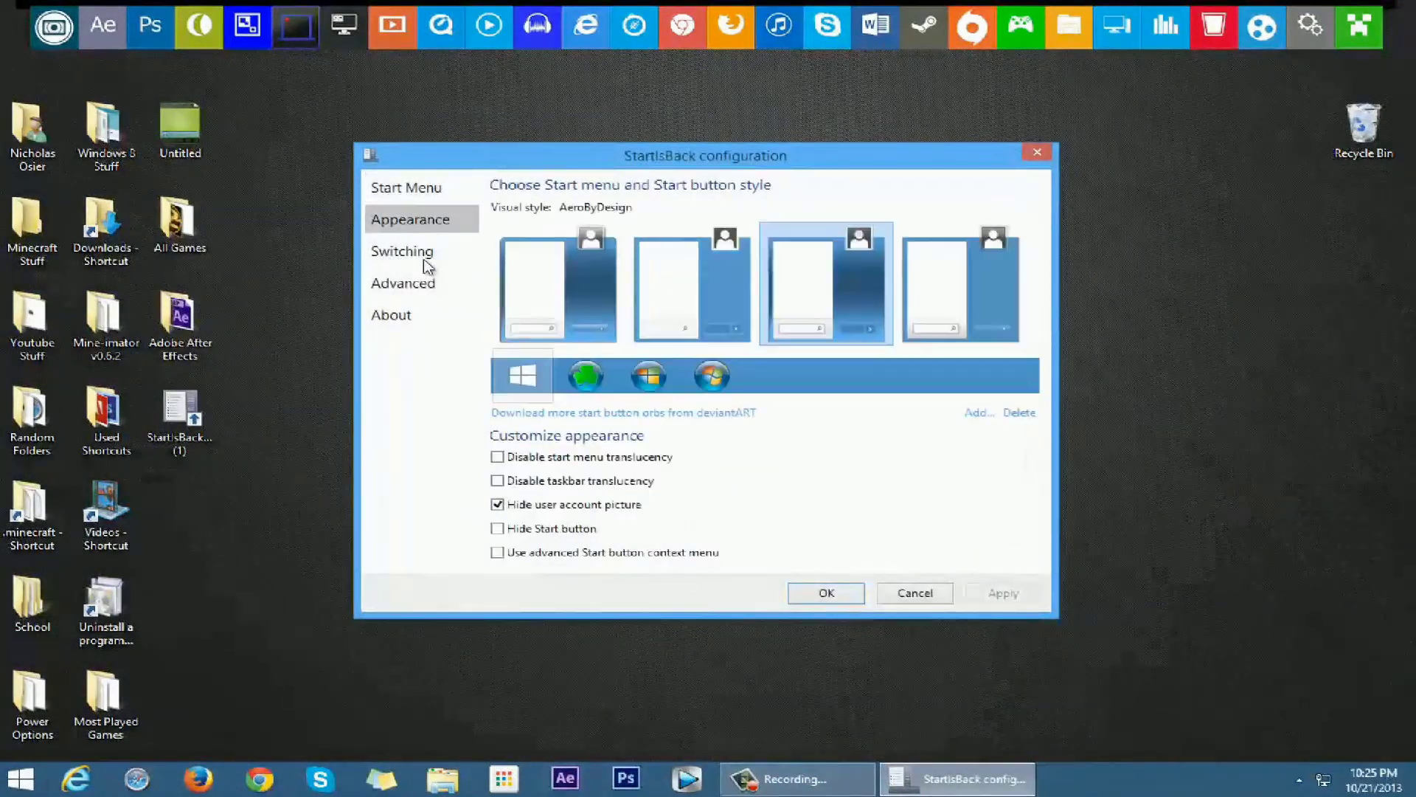
pyautogui.click(498, 506)
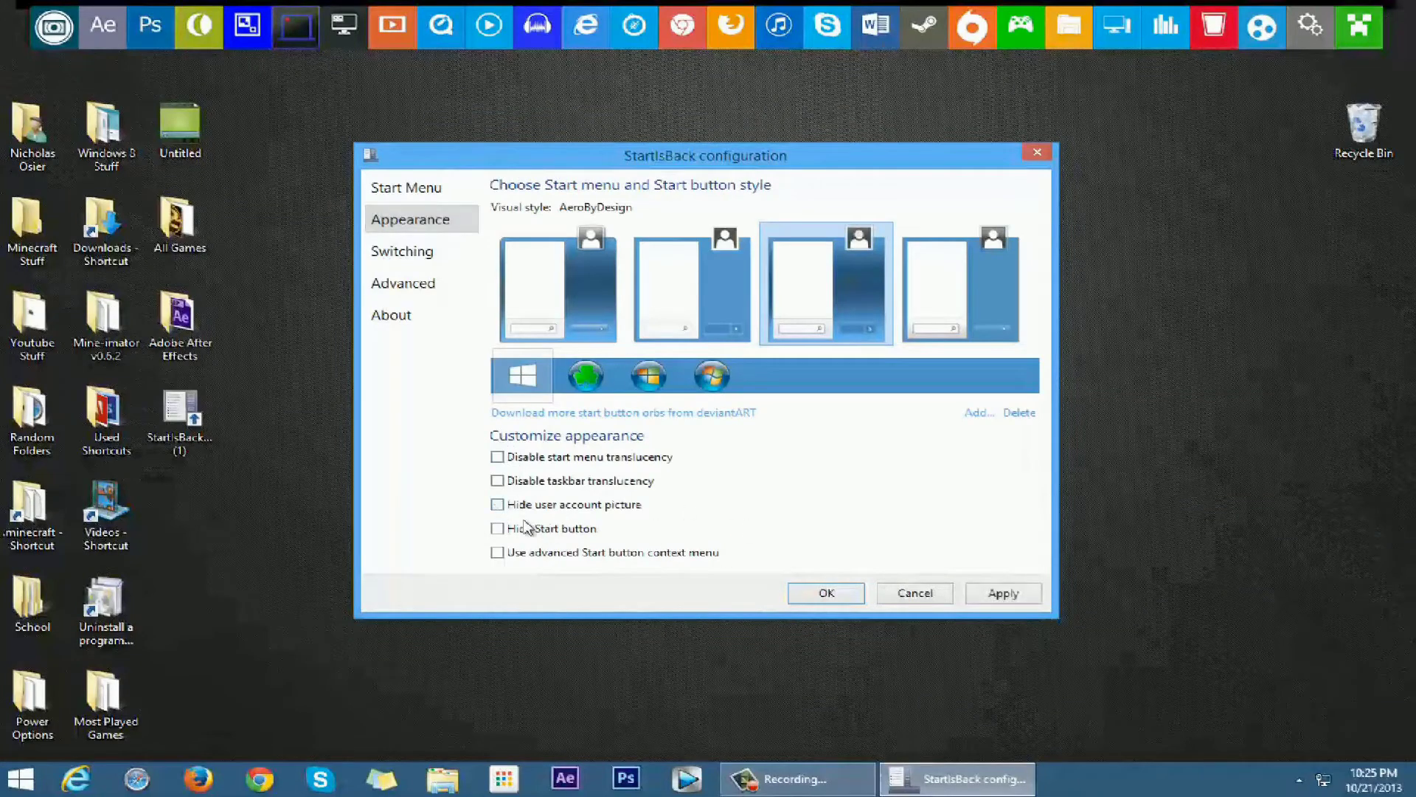
pyautogui.click(1018, 594)
pyautogui.click(37, 784)
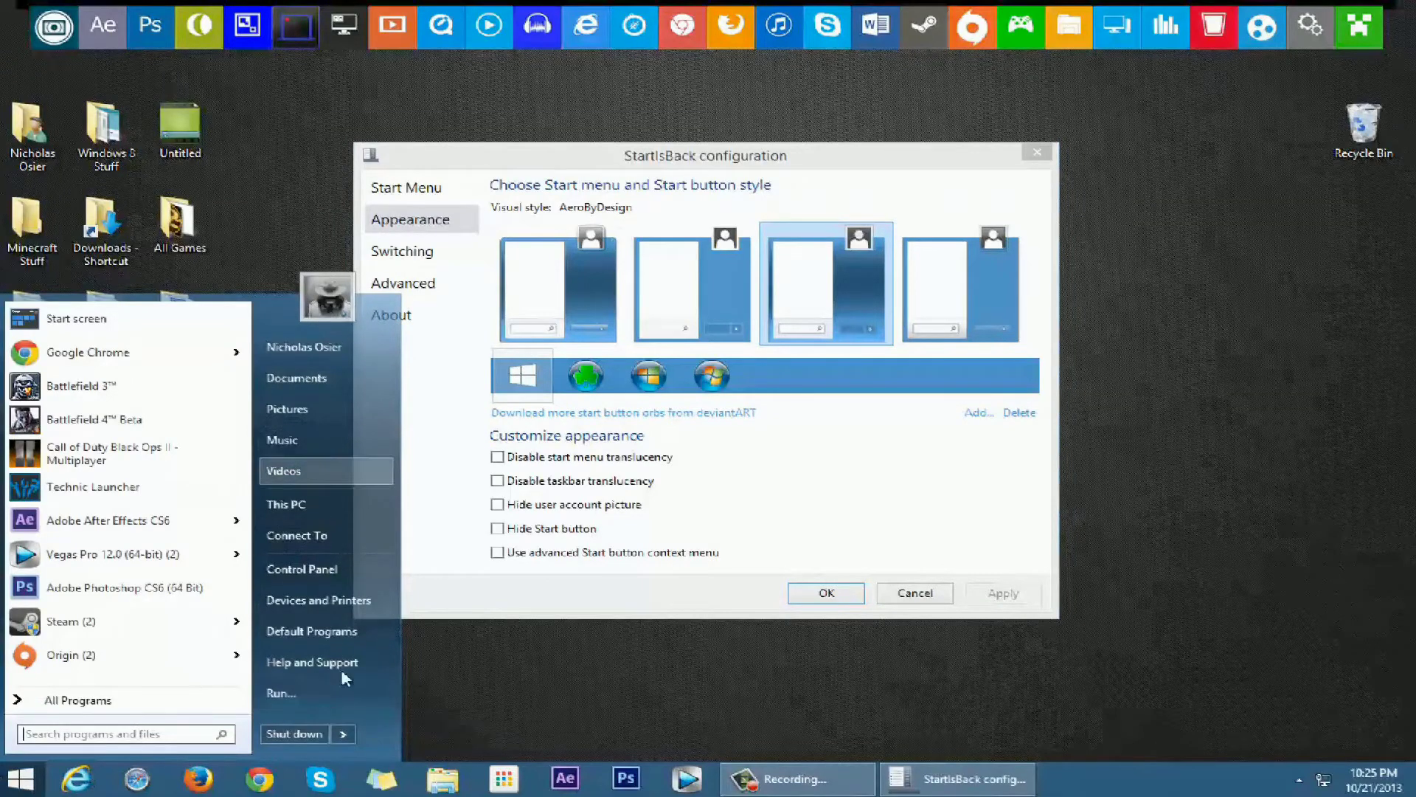
pyautogui.click(341, 741)
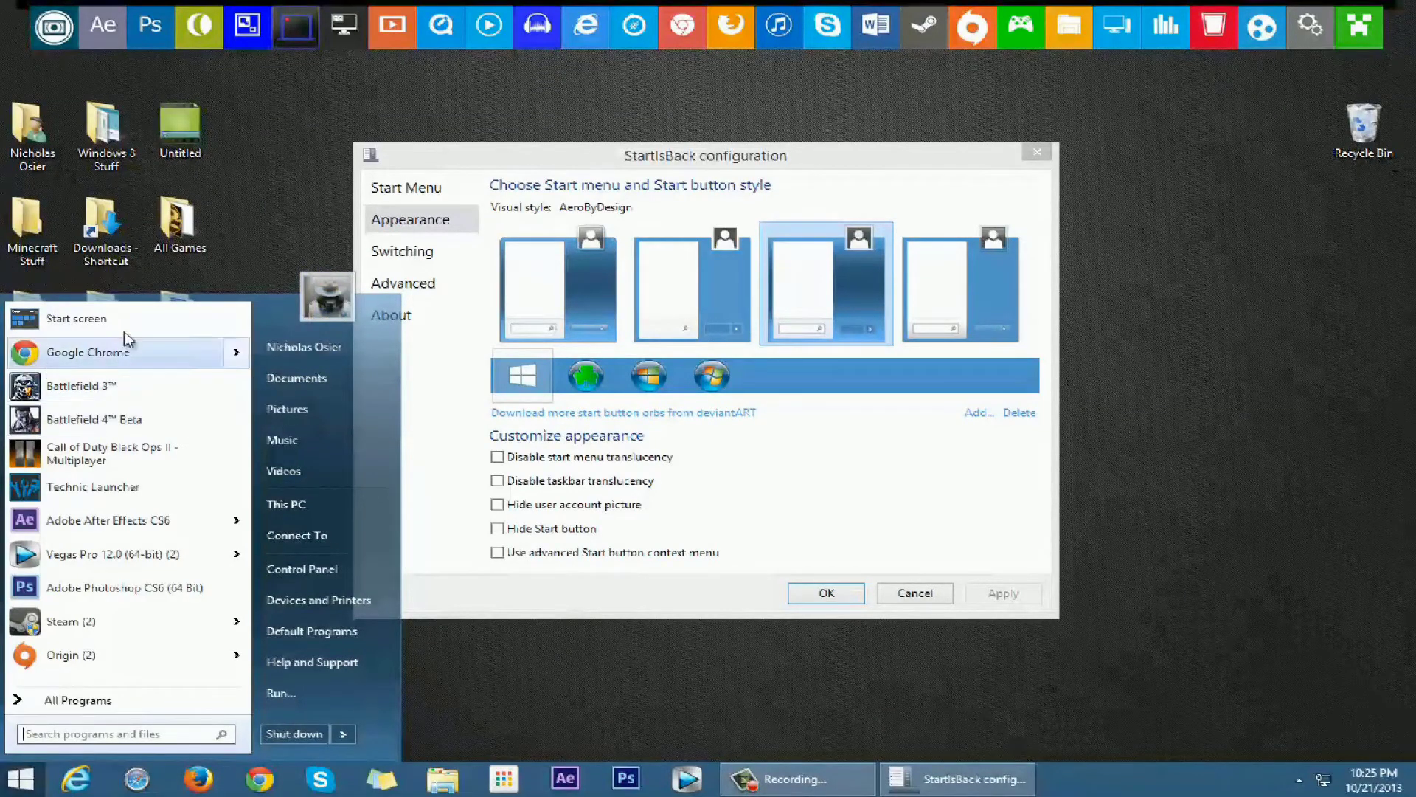
pyautogui.moveTo(236, 353)
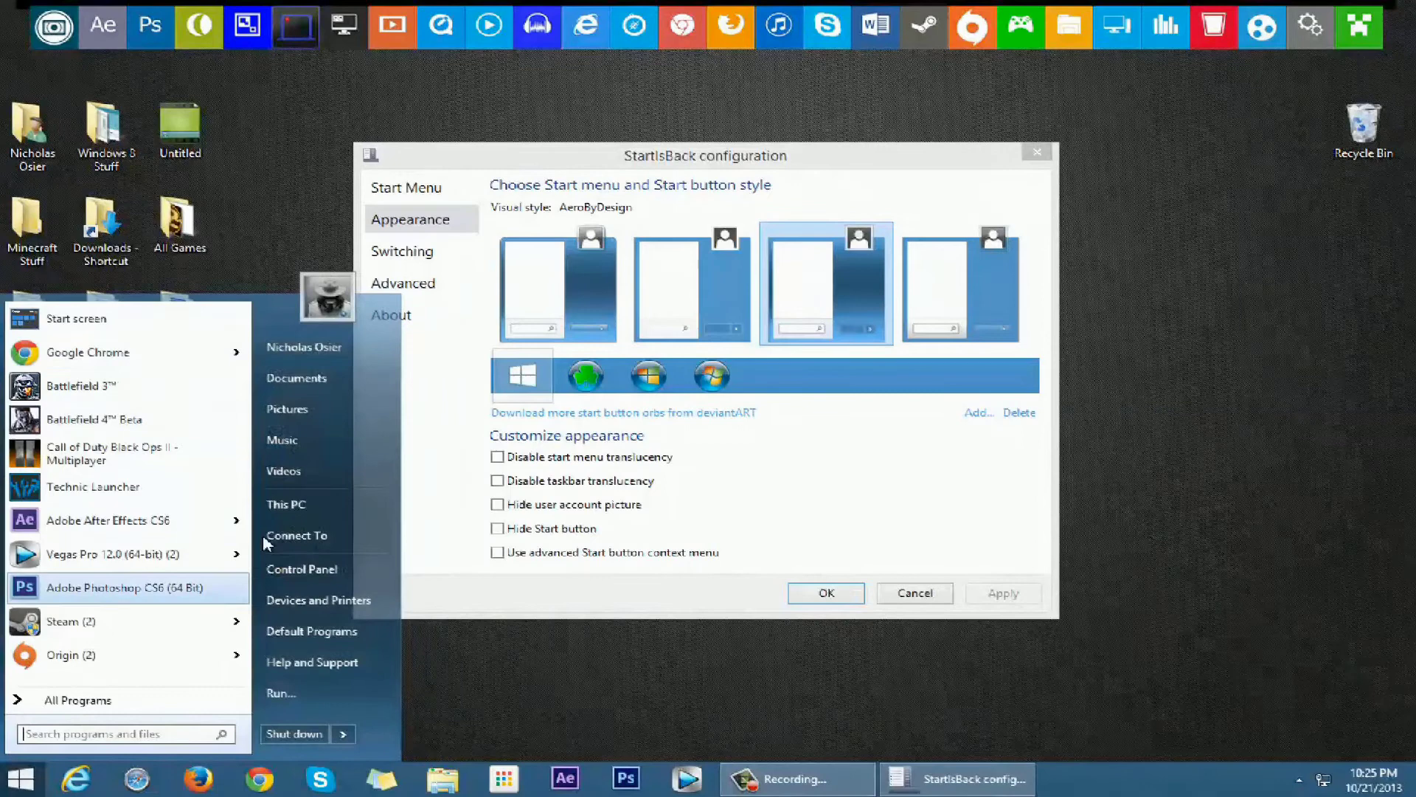
pyautogui.moveTo(240, 531)
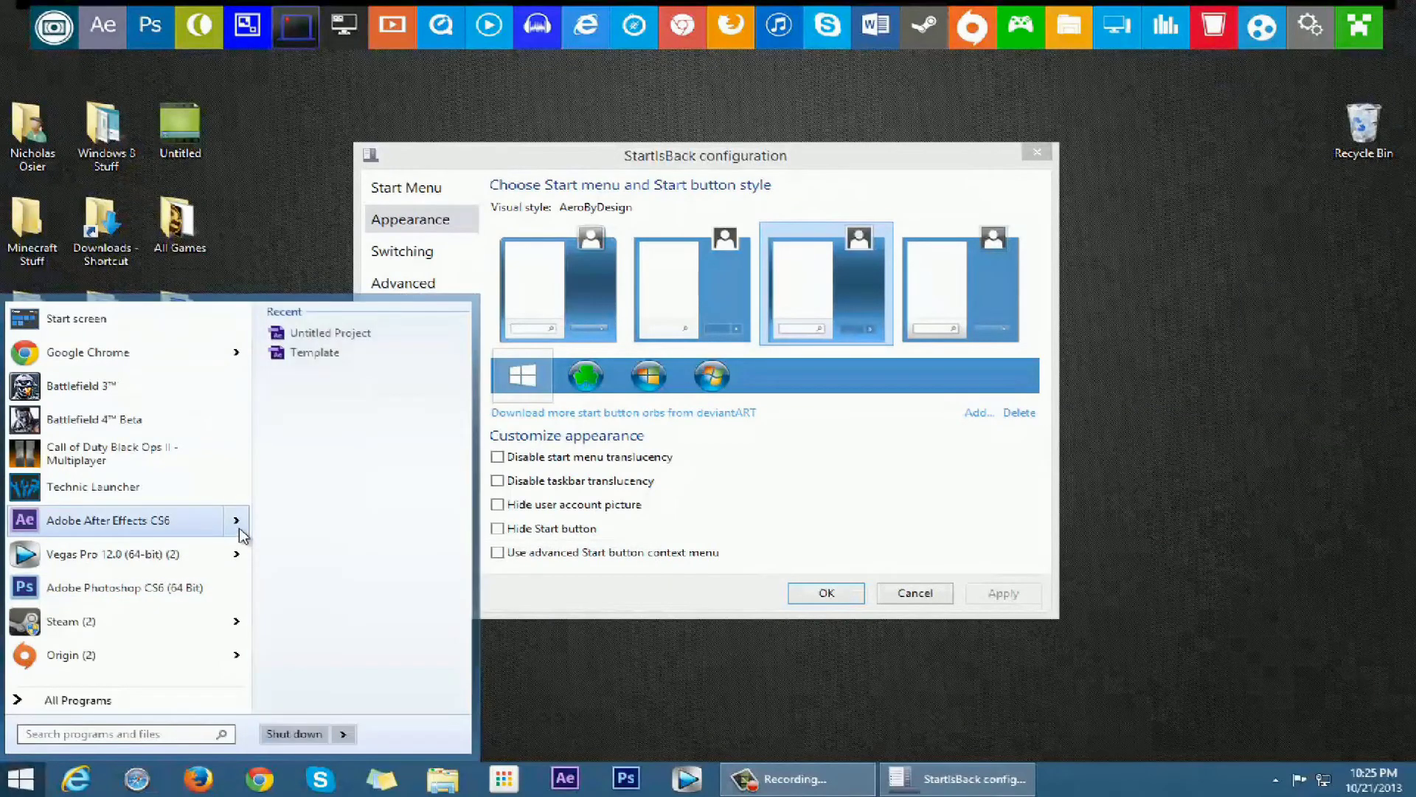
pyautogui.moveTo(233, 565)
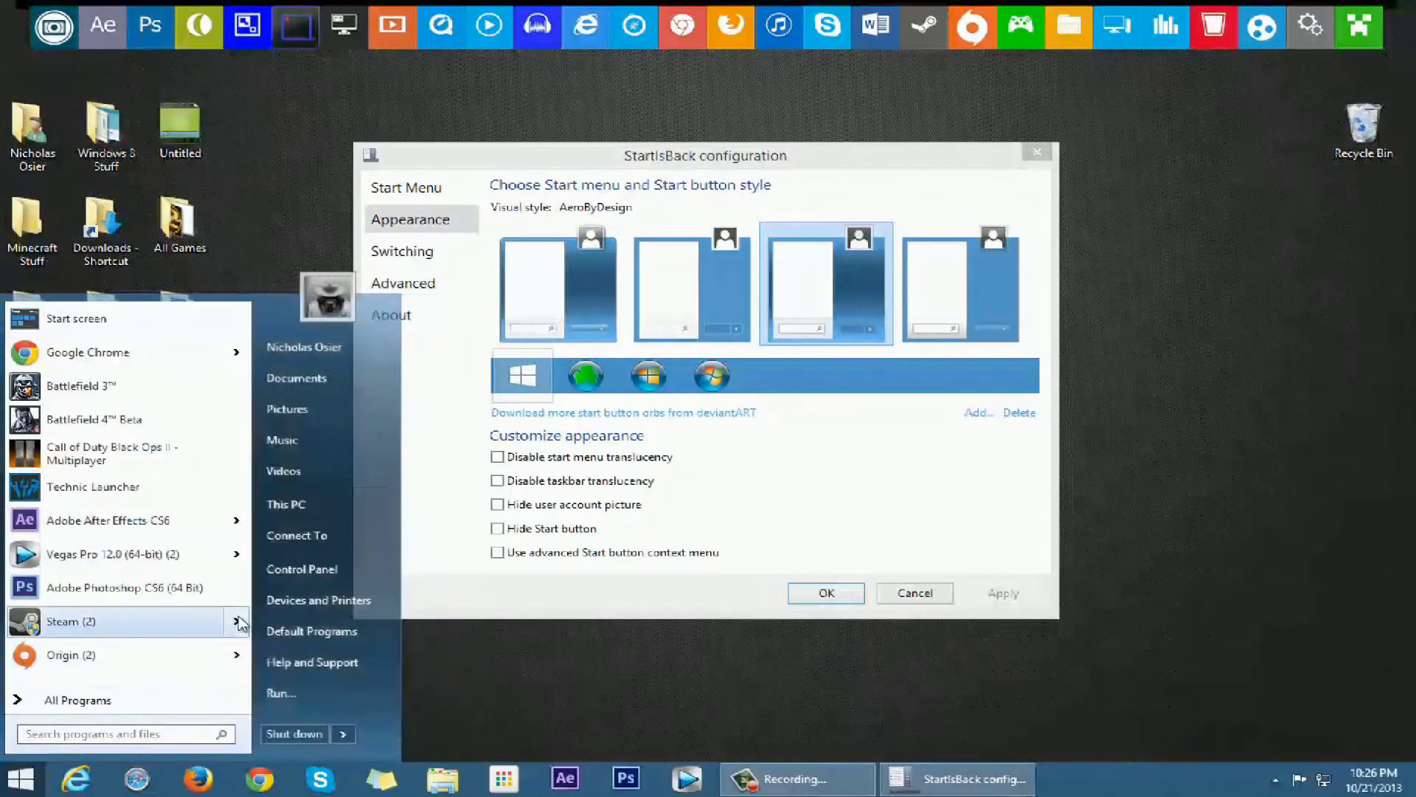
pyautogui.moveTo(240, 623)
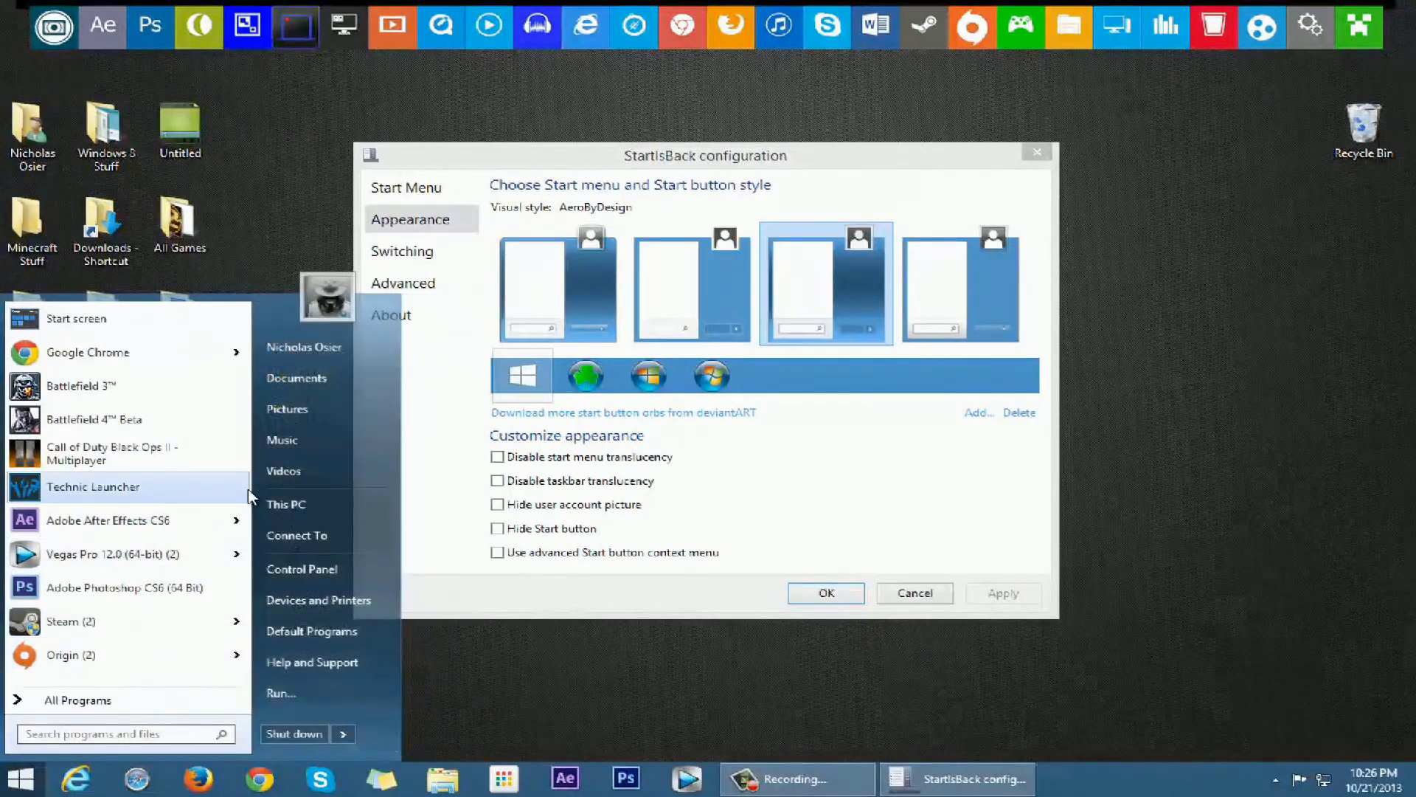
pyautogui.click(192, 732)
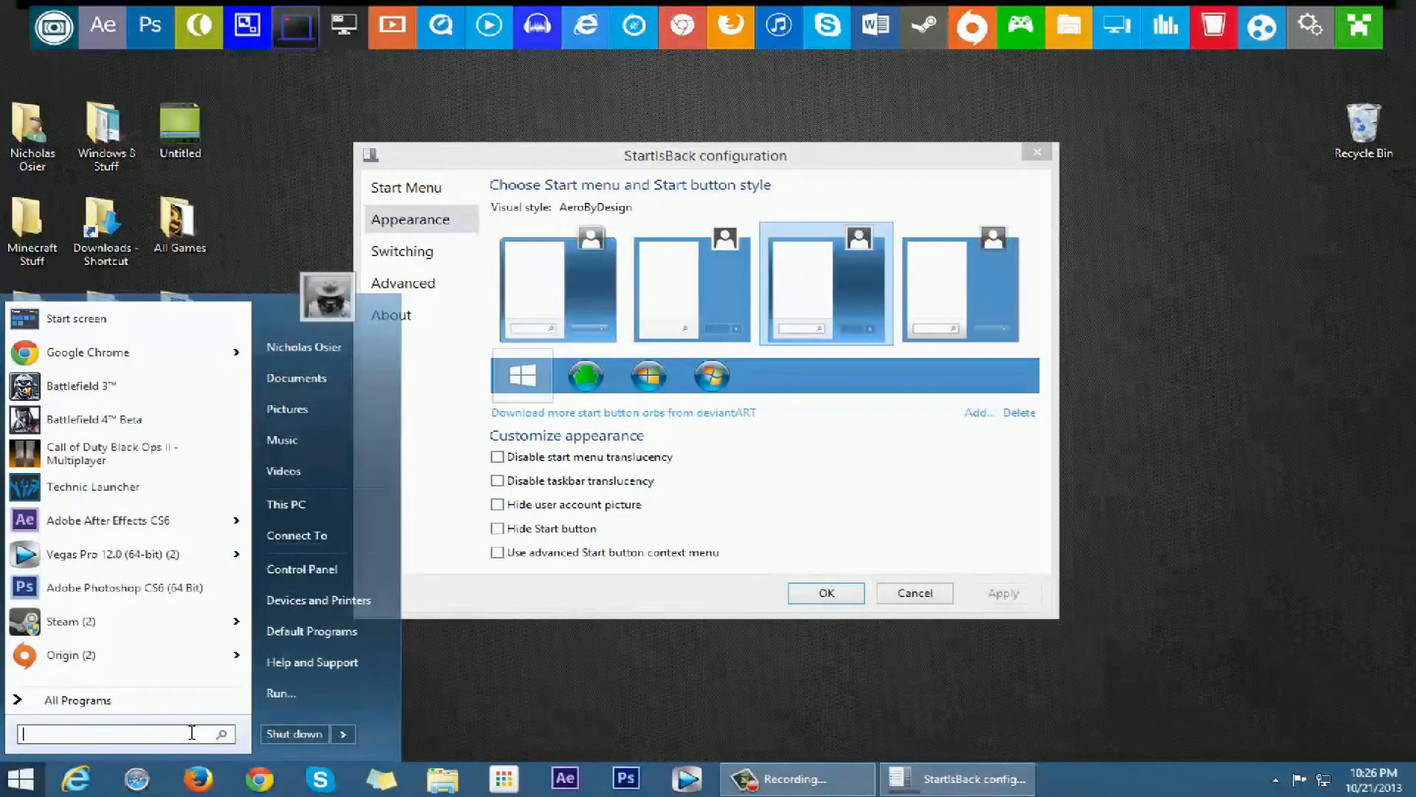
pyautogui.write('after effe')
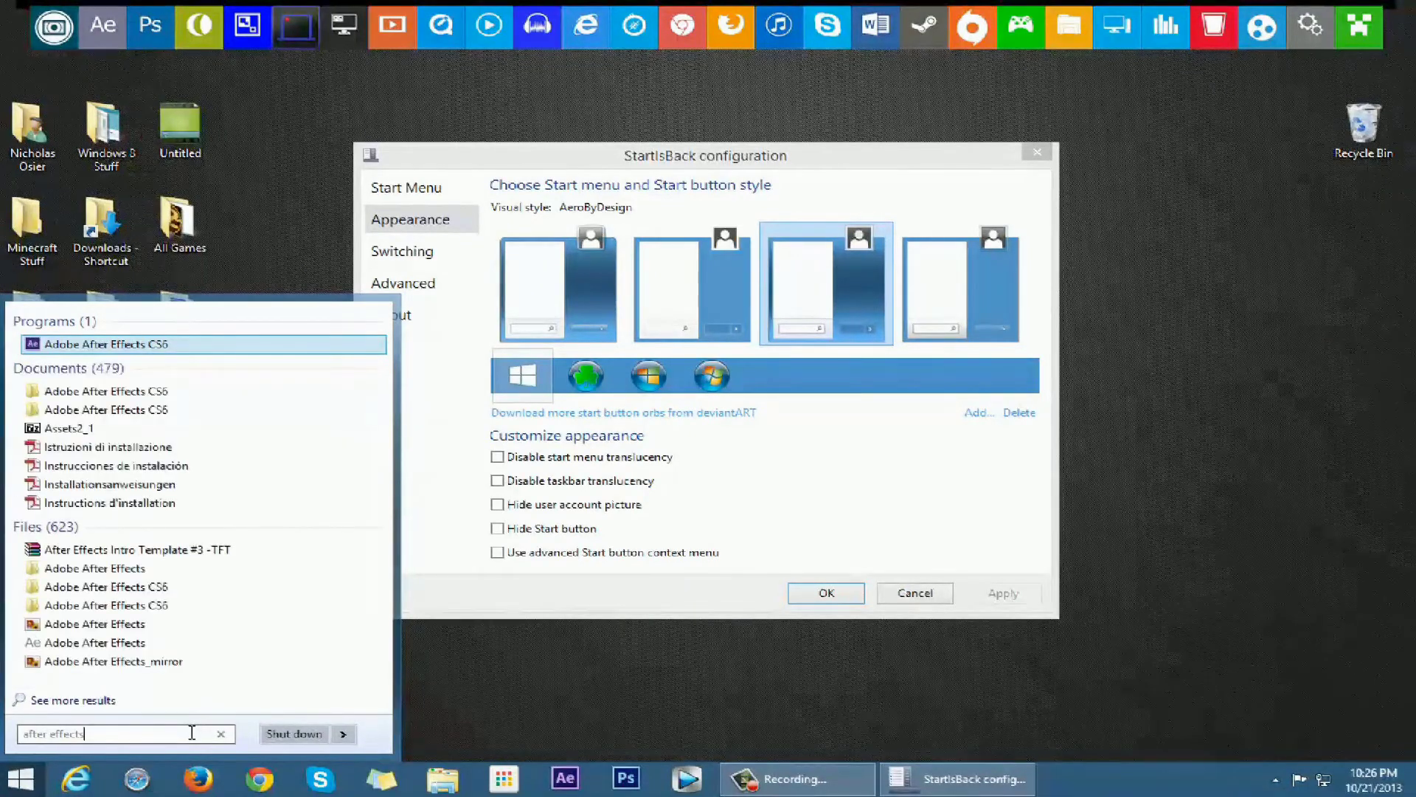
pyautogui.write('cts')
pyautogui.hotkey('ctrl', 'a')
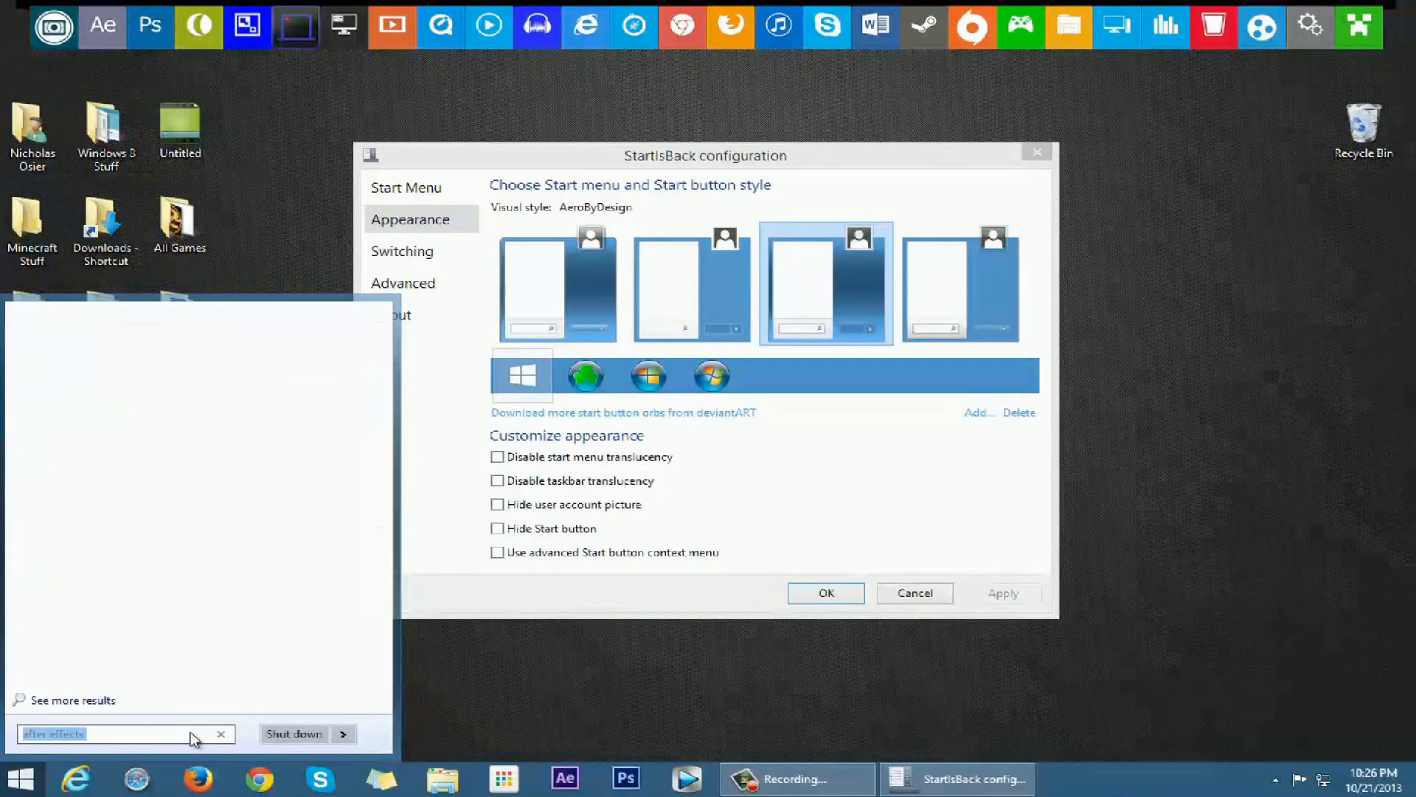
pyautogui.press('BackSpace')
pyautogui.write('photosho')
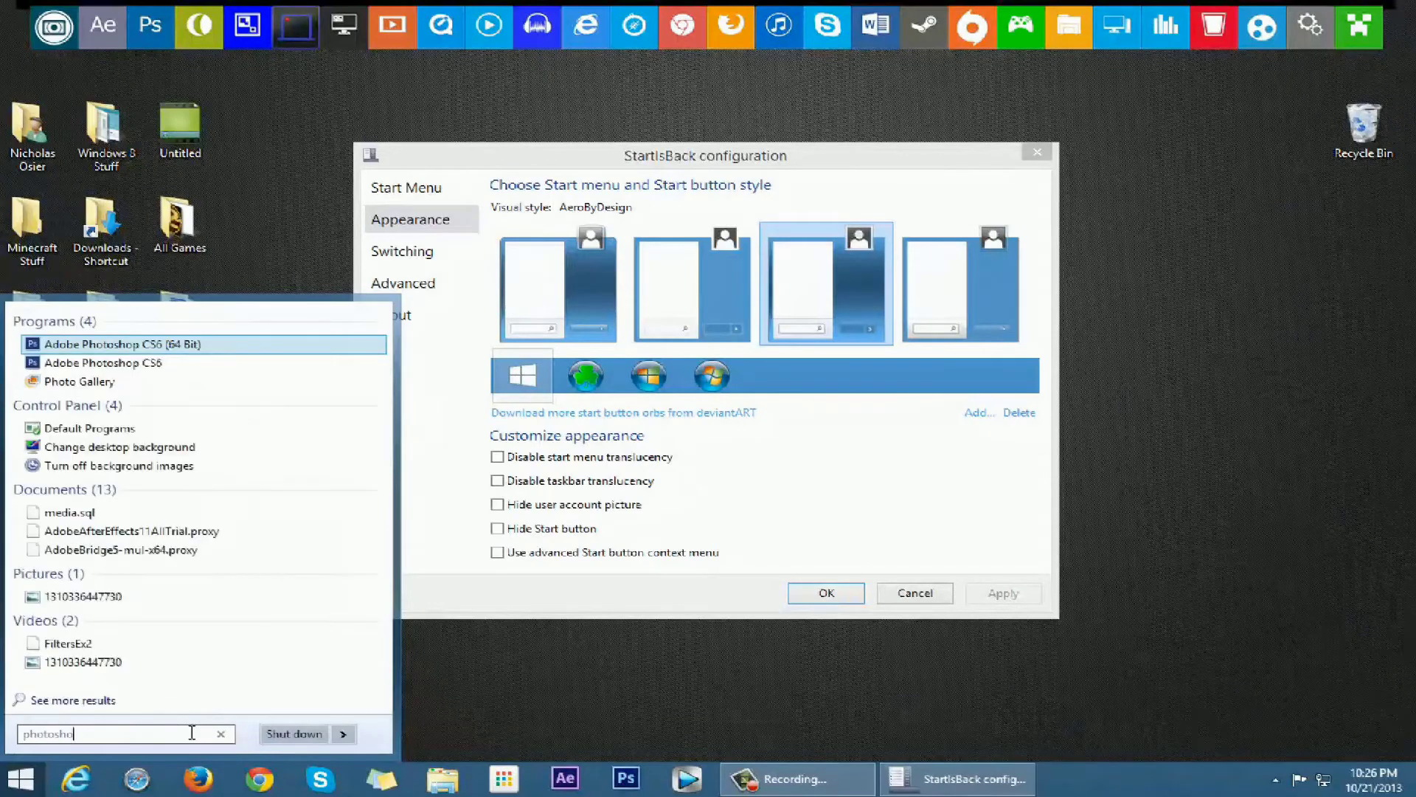
pyautogui.write('p')
pyautogui.hotkey('ctrl', 'a')
pyautogui.press('BackSpace')
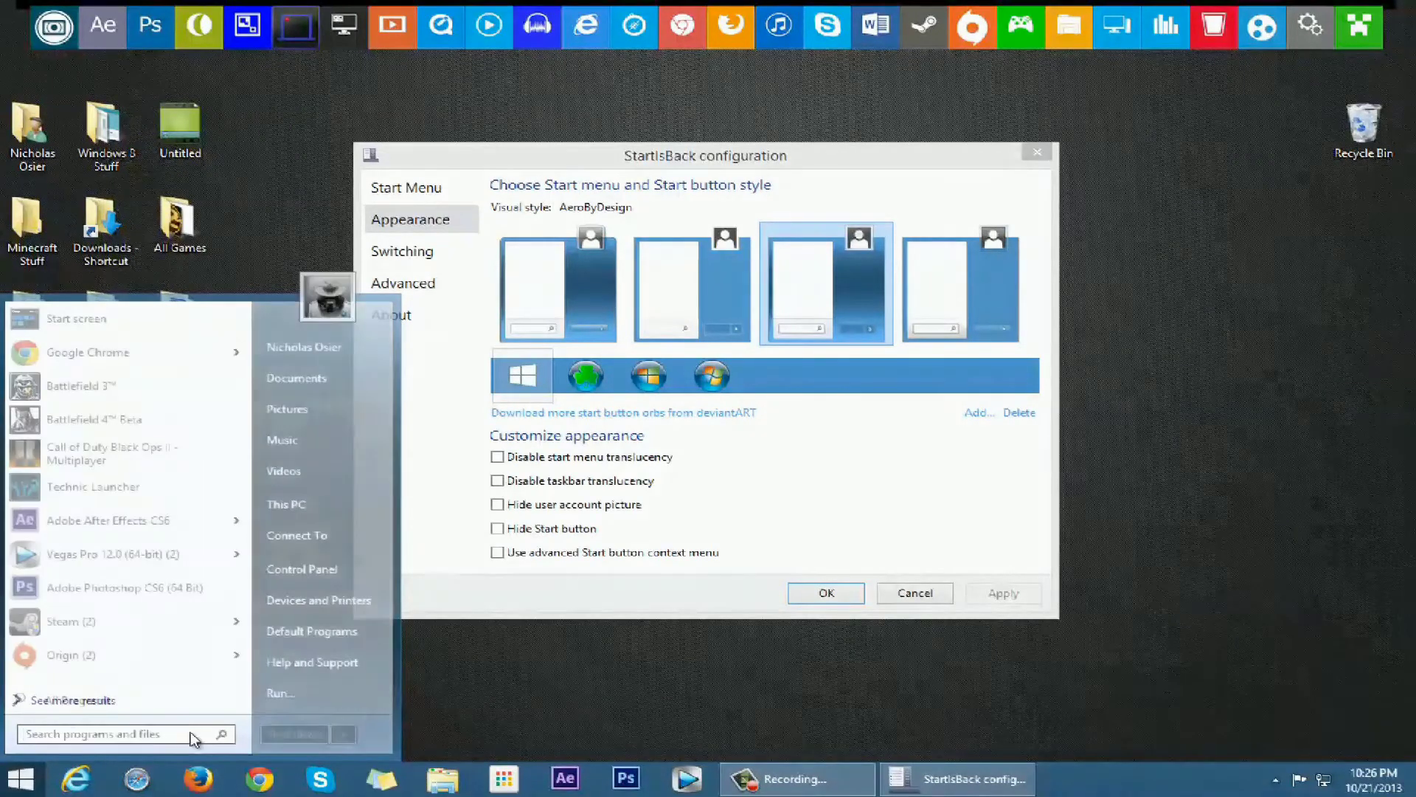
pyautogui.write('sony ve')
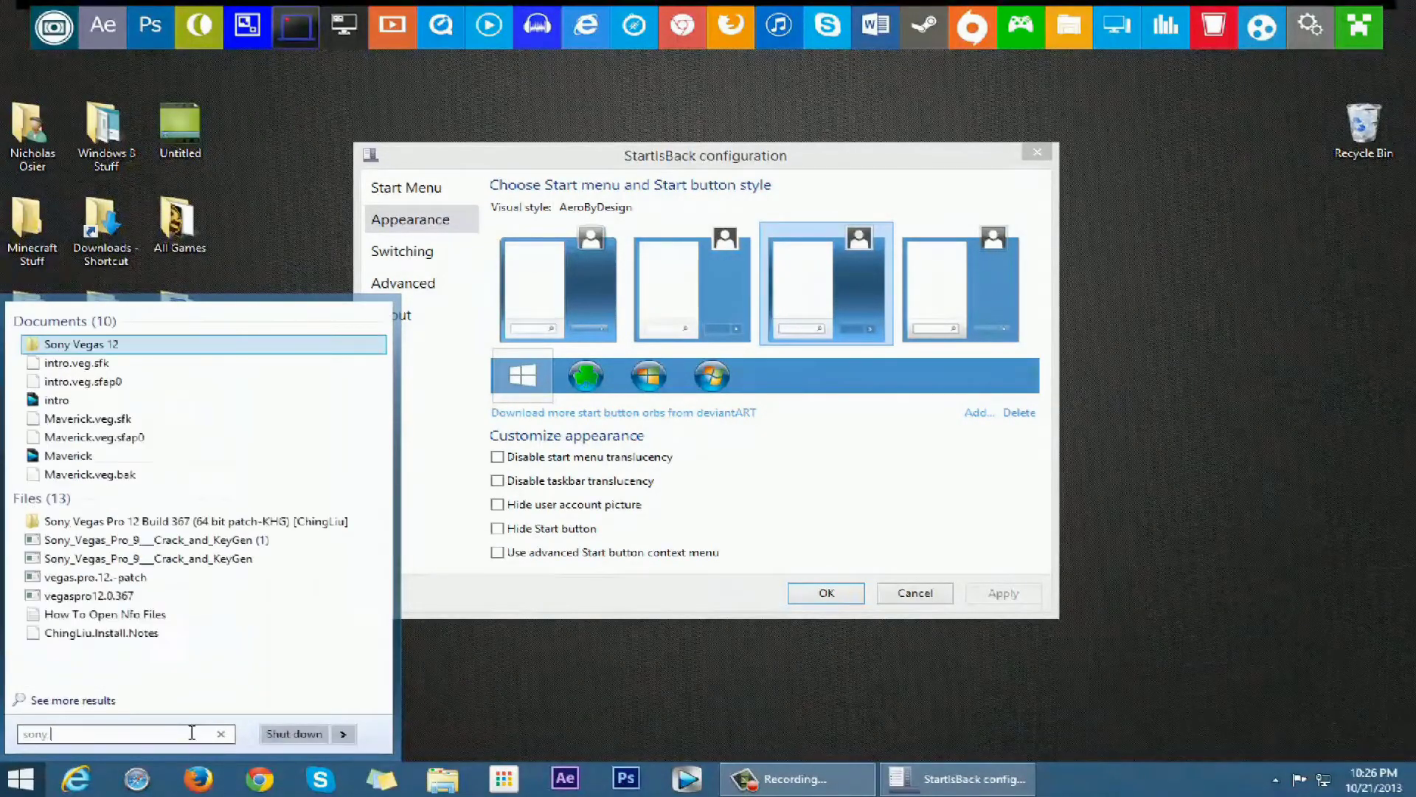
pyautogui.write('gas')
pyautogui.hotkey('ctrl', 'a')
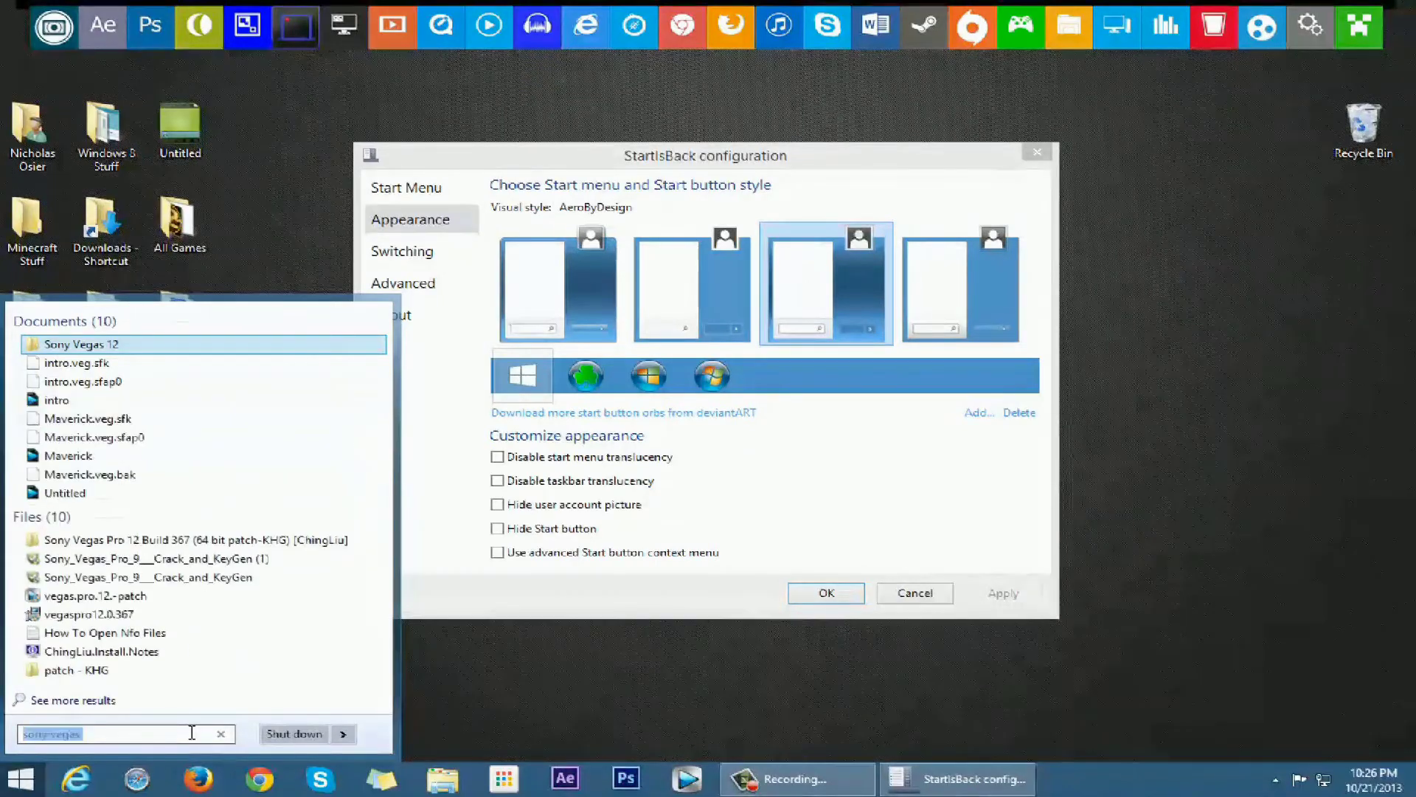
pyautogui.press('BackSpace')
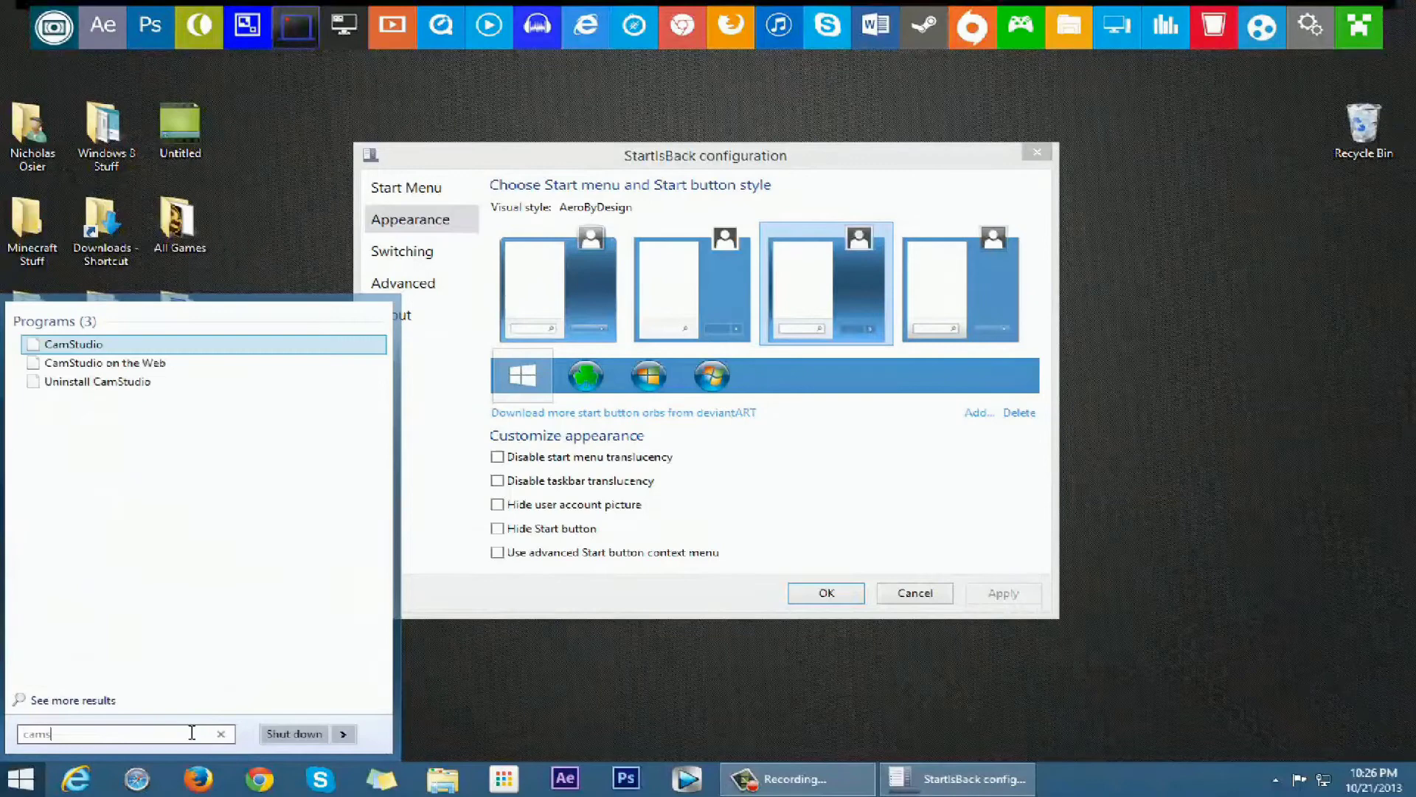
pyautogui.press('BackSpace')
pyautogui.write('tasi')
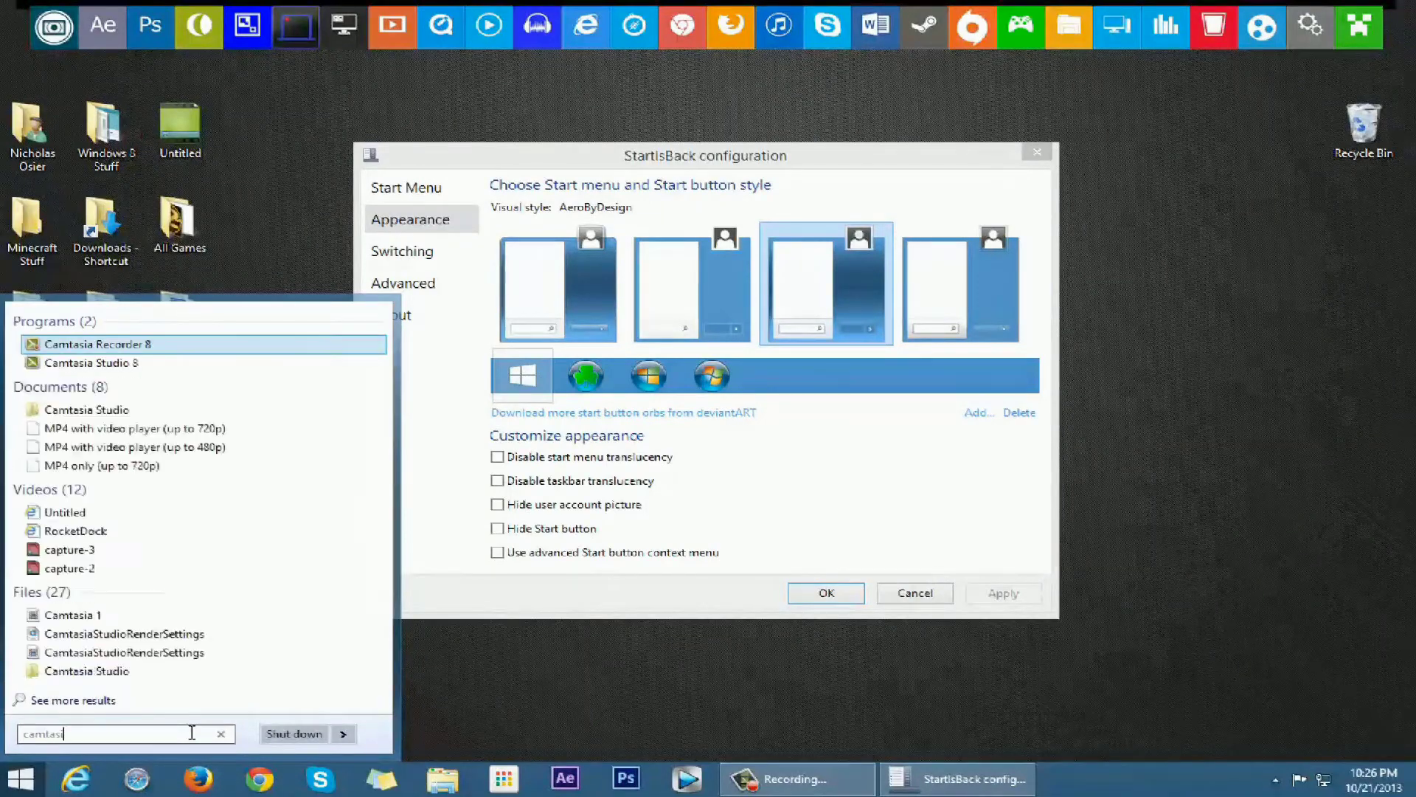
pyautogui.write('a')
pyautogui.doubleClick(192, 733)
pyautogui.press('BackSpace')
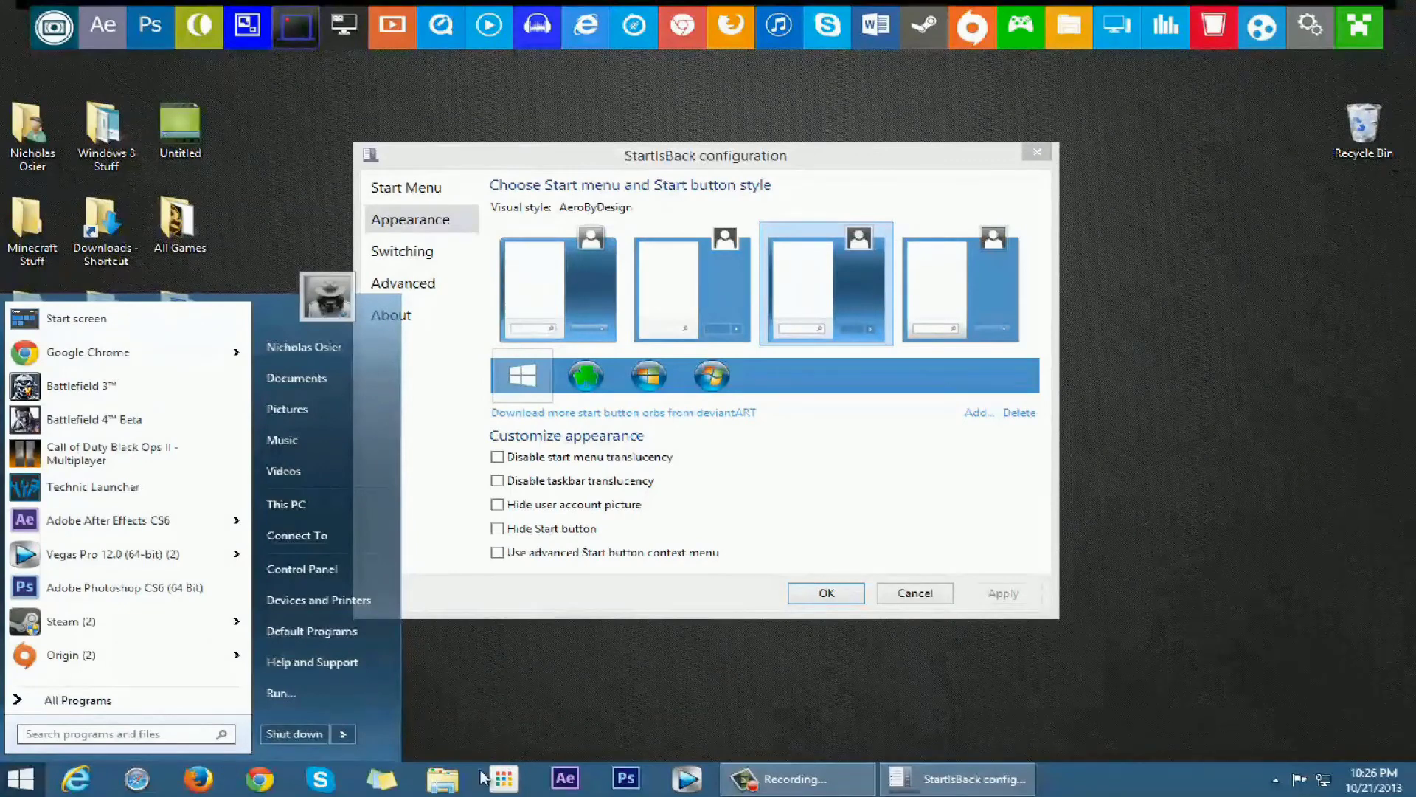
# Dismiss the Start menu and close the StartIsBack configuration with OK, keeping the settings.
pyautogui.press('Escape')
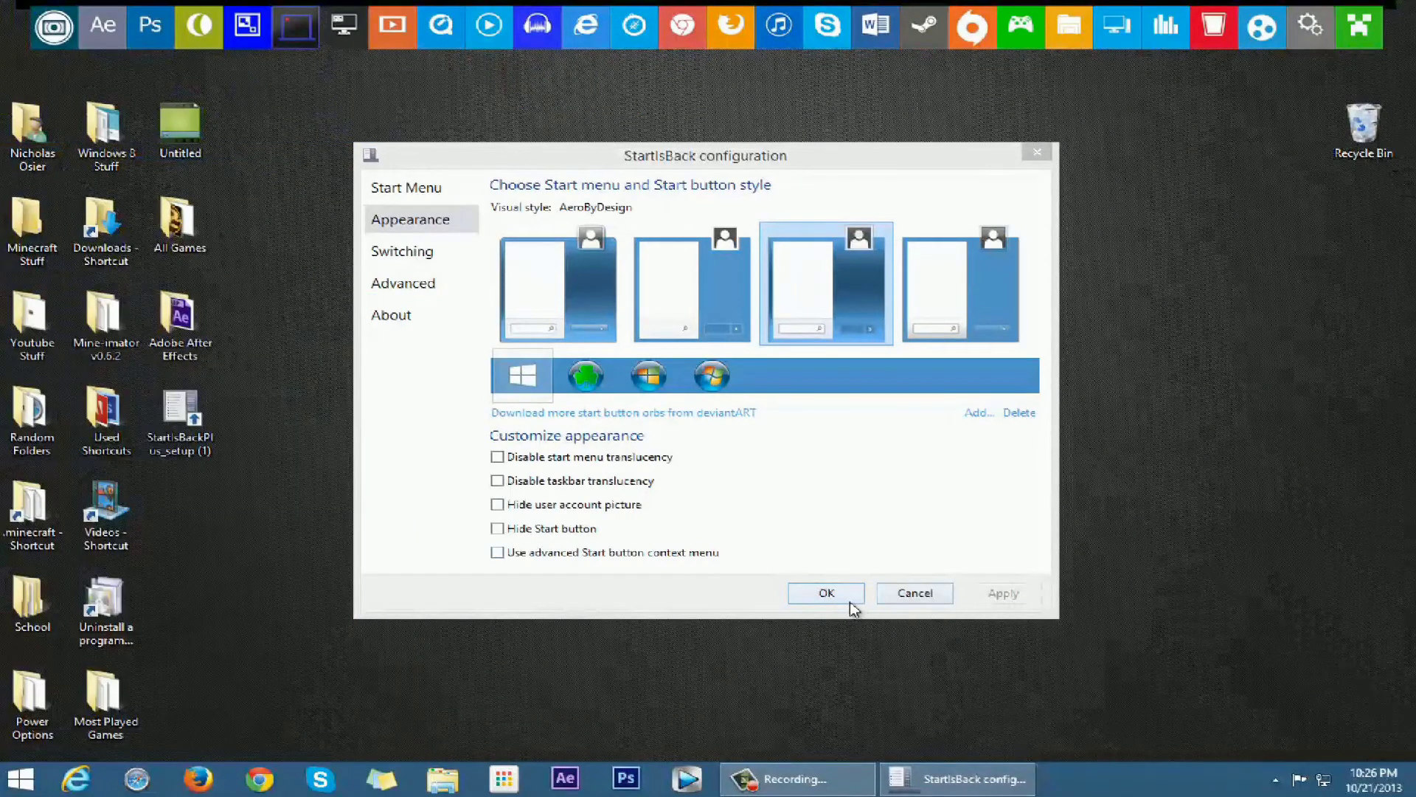
pyautogui.click(854, 603)
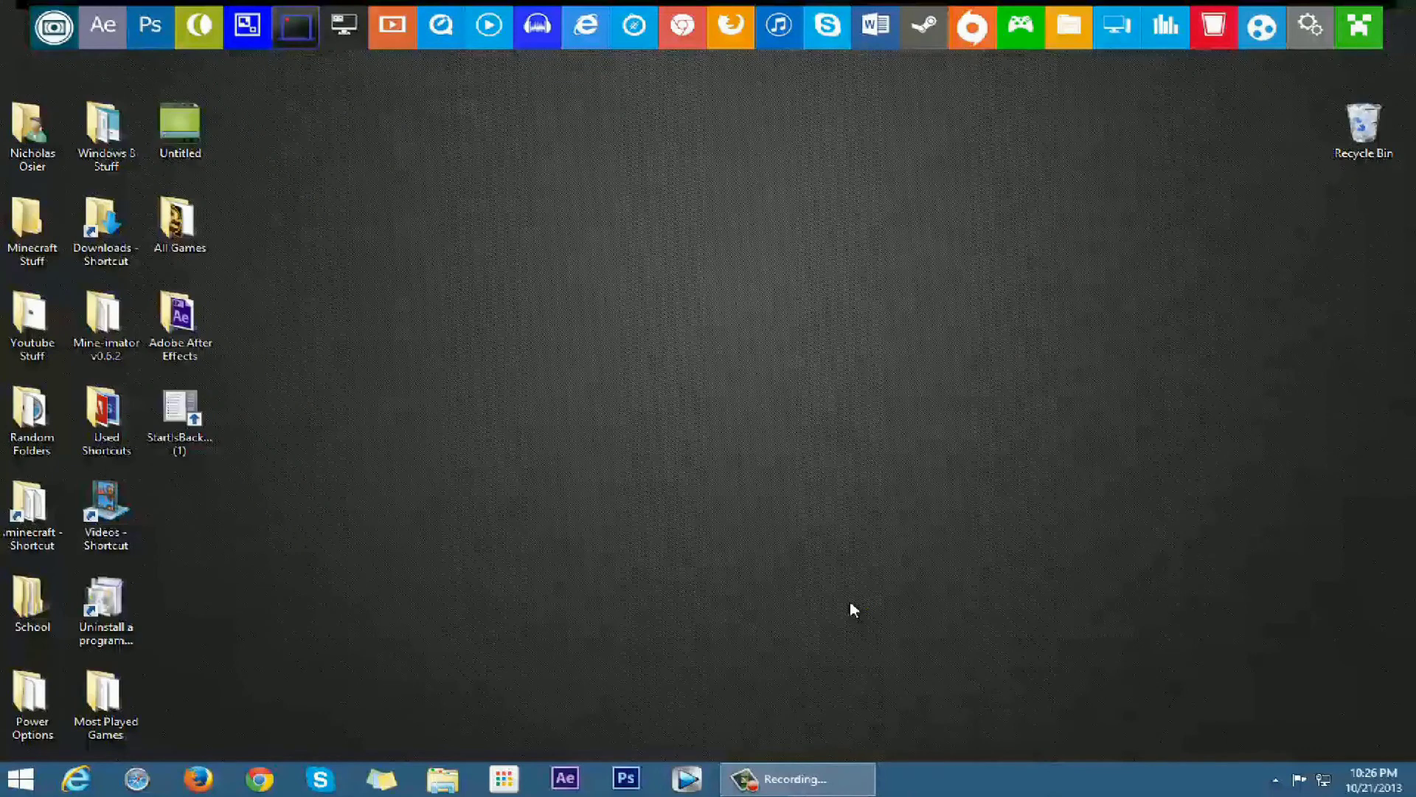